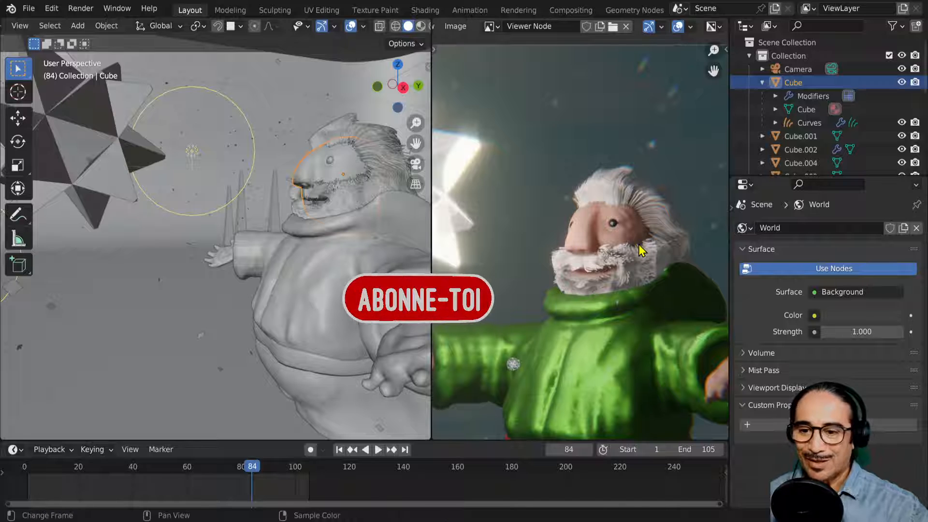
Step: Examine the composited Viewer Node image full screen, zooming around the bearded character and the glowing star
key("ctrl+space")
scroll(510, 317, "down", 1)
middle_click_drag(517, 324, 571, 244)
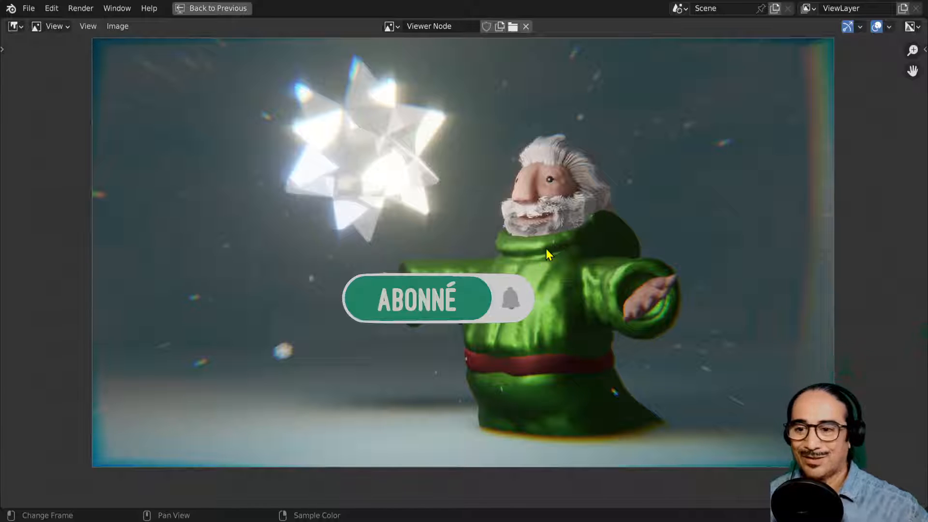
middle_click_drag(566, 265, 578, 242, "ctrl")
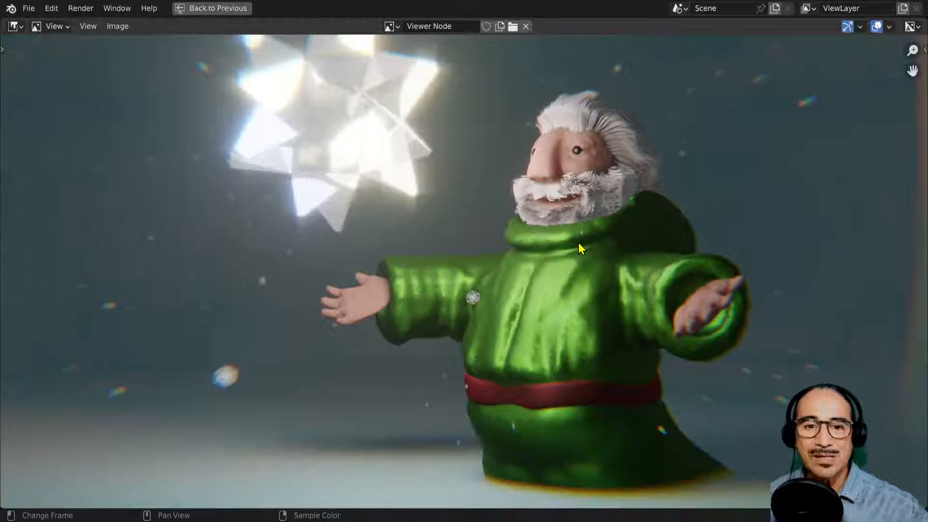
scroll(554, 266, "down", 1)
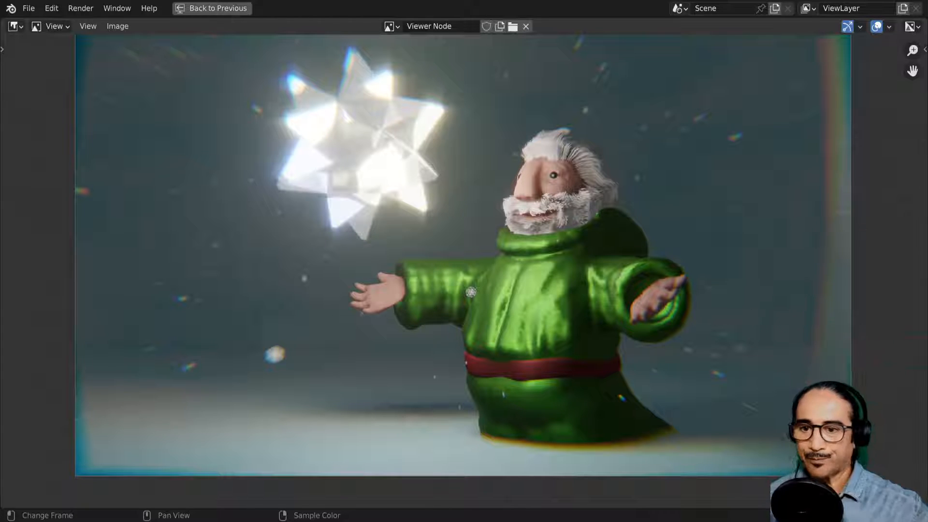
left_click(225, 14)
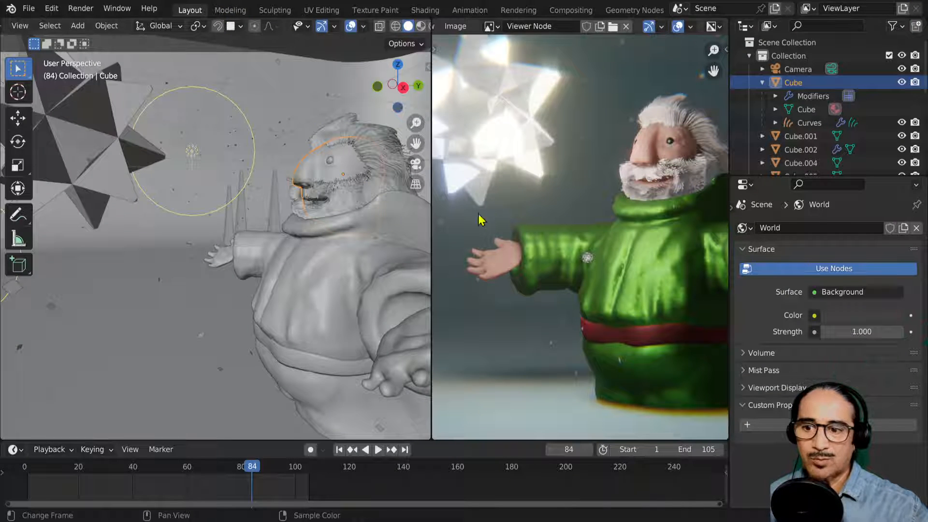
Step: Show the 3D viewport in rendered shading from the camera view, with the viewport overlays turned off
left_click(429, 221)
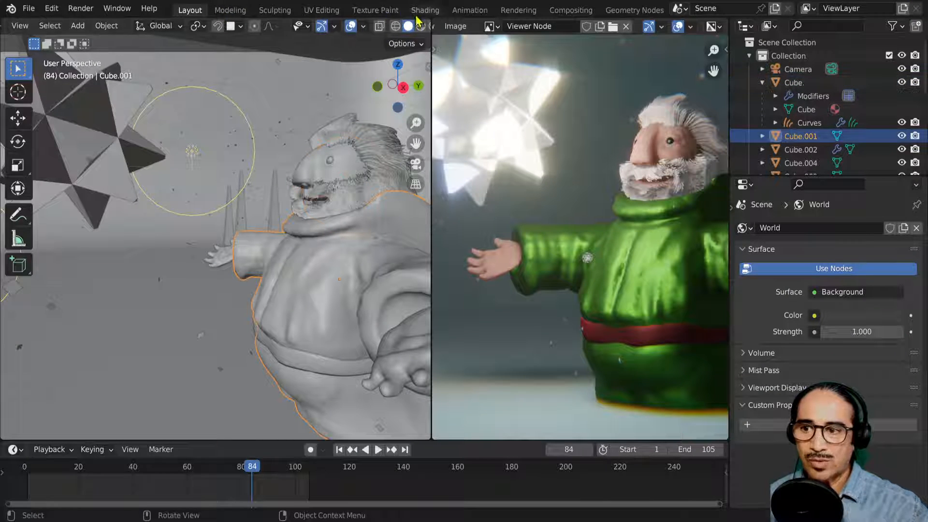
scroll(347, 29, "down", 2)
left_click(408, 28)
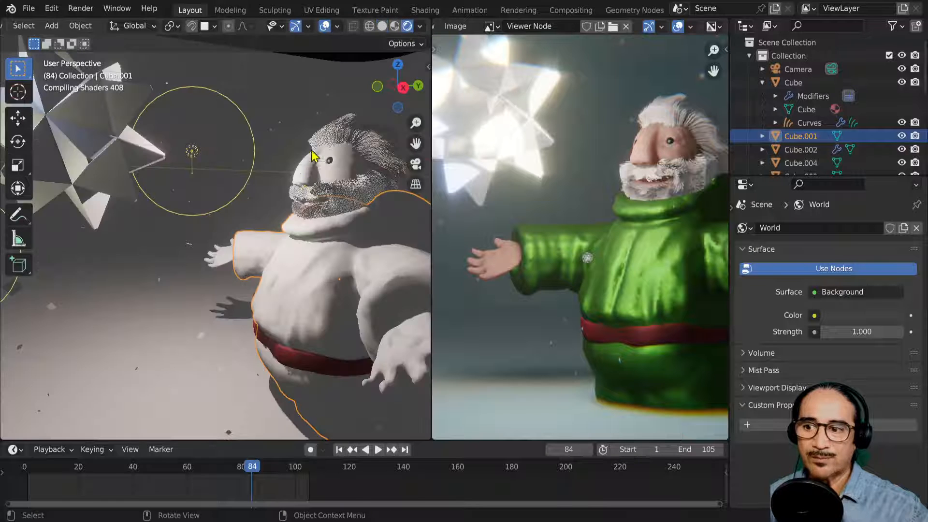
key("KP_0")
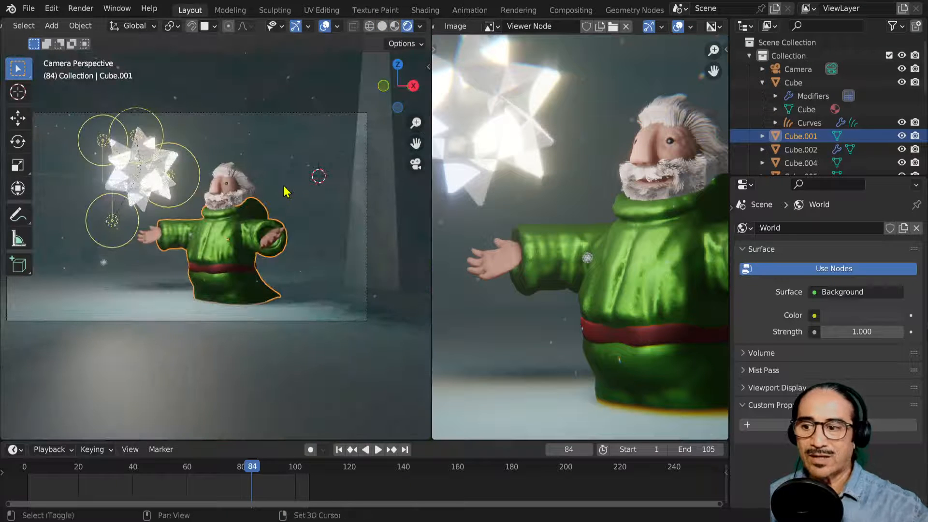
middle_click_drag(284, 186, 328, 198, "shift")
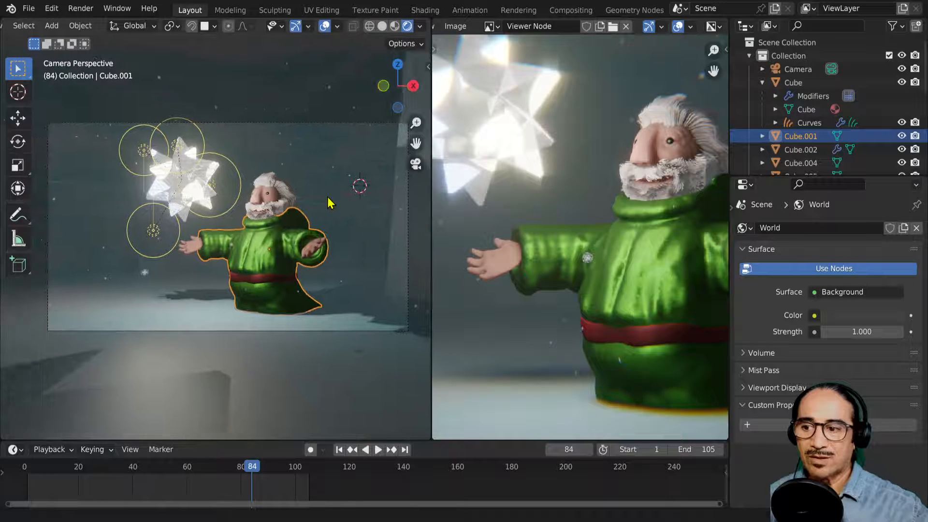
left_click(325, 27)
Step: Compare the rendered camera view with the composited Viewer Node image by viewing each one full screen
scroll(580, 232, "down", 2)
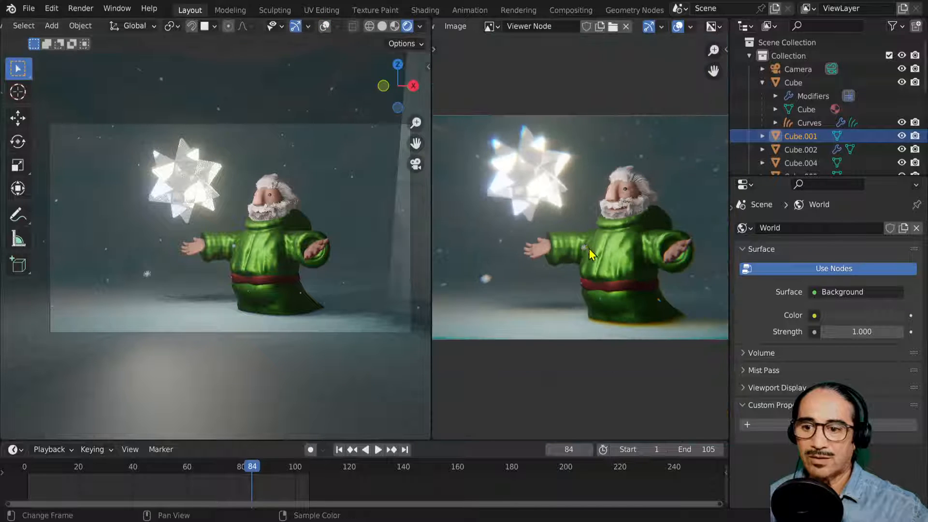
scroll(580, 233, "down", 1)
key("ctrl+space")
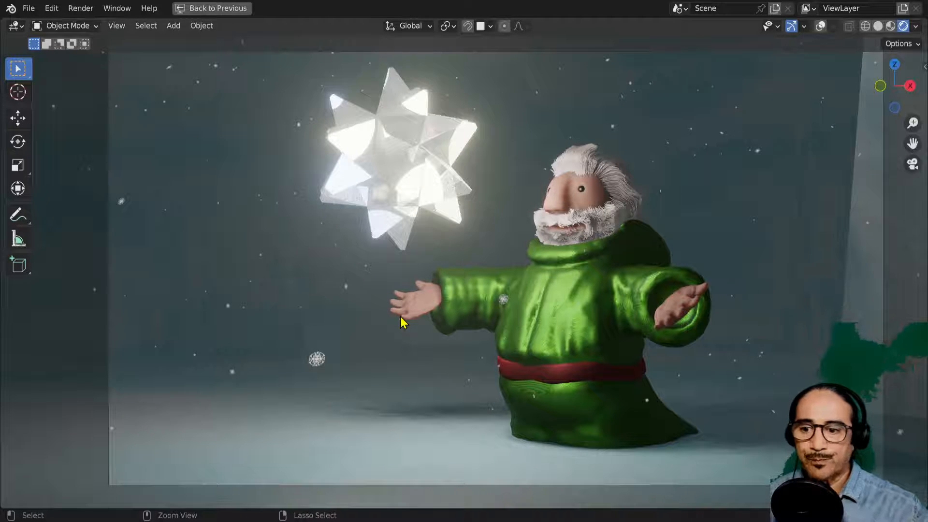
key("ctrl+space")
key("ctrl+space")
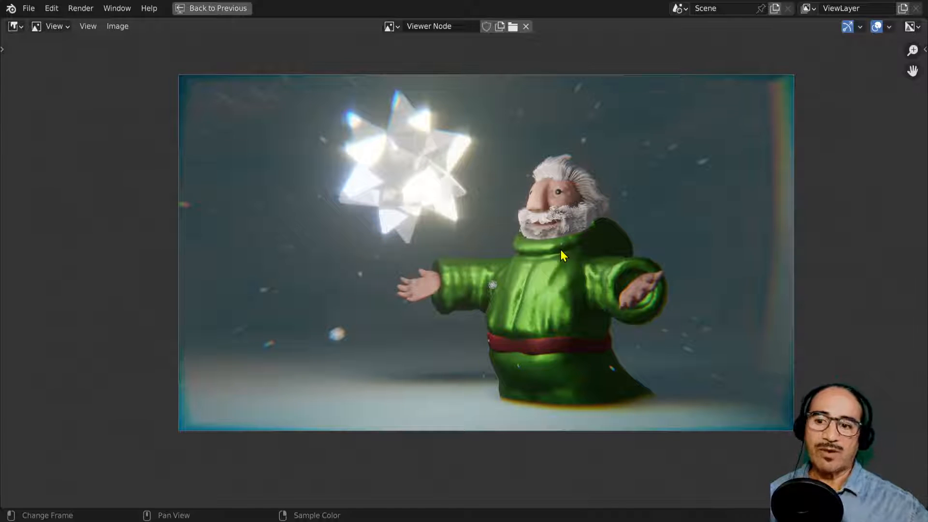
left_click(216, 8)
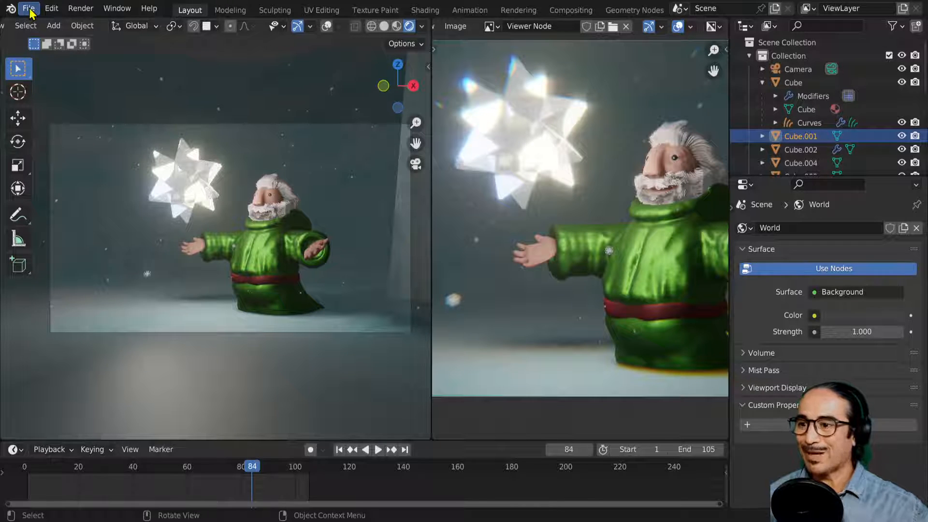
Step: Save the current scene and create a new General file
key("ctrl+s")
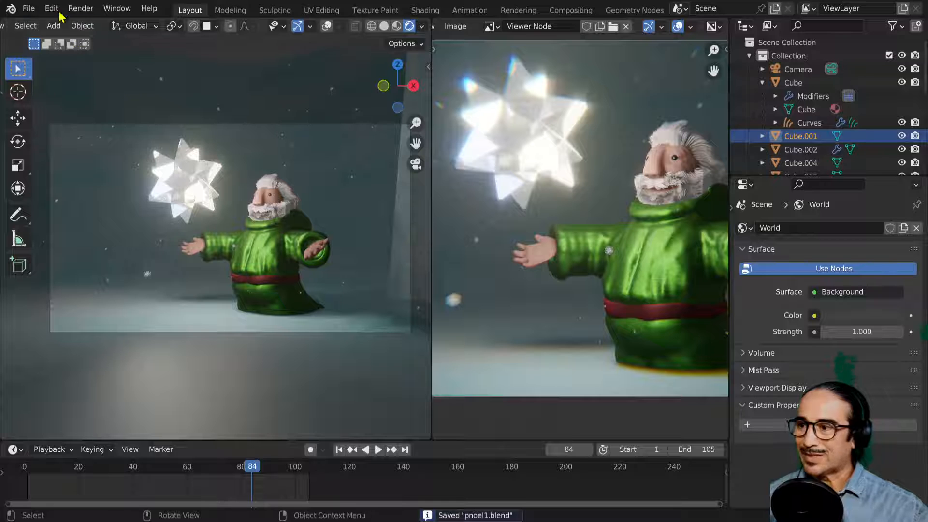
left_click(29, 8)
mouse_move(80, 51)
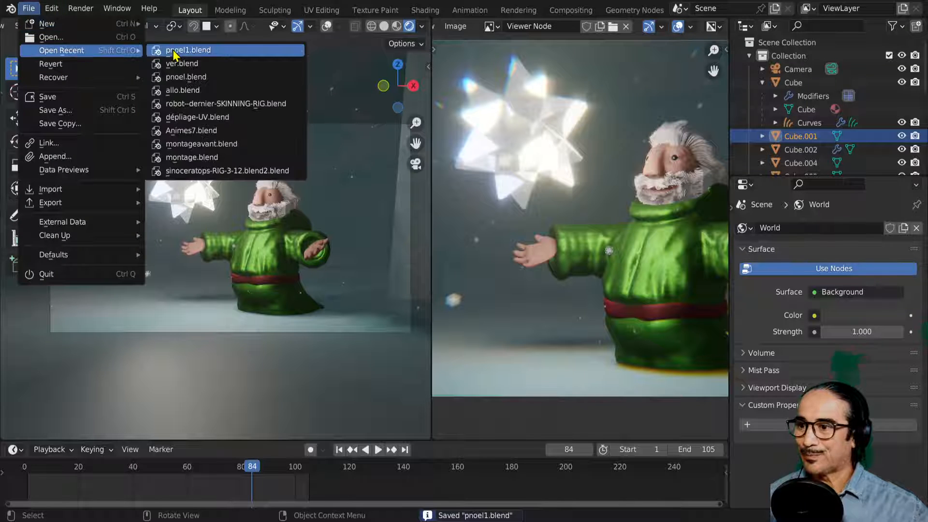
mouse_move(60, 24)
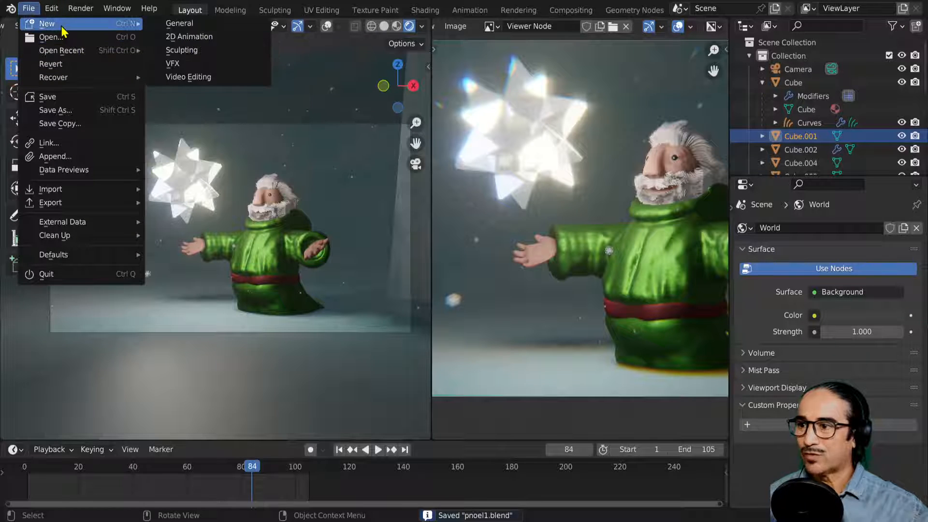
left_click(190, 28)
Step: Add a Subdivision Surface modifier to the default cube and set its viewport levels to 2
middle_click_drag(447, 331, 486, 311)
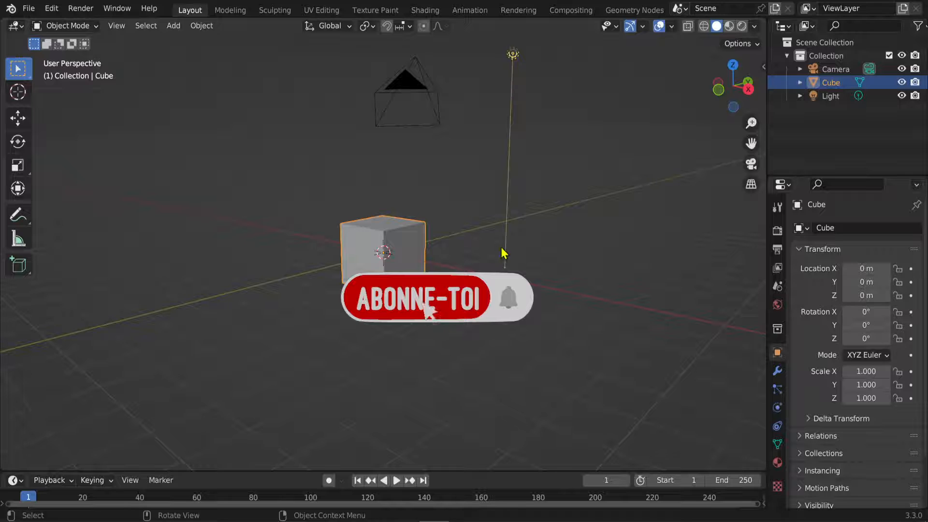
mouse_move(368, 242)
middle_mouse_down()
mouse_move(405, 244)
mouse_move(348, 263)
mouse_move(358, 253)
middle_mouse_up()
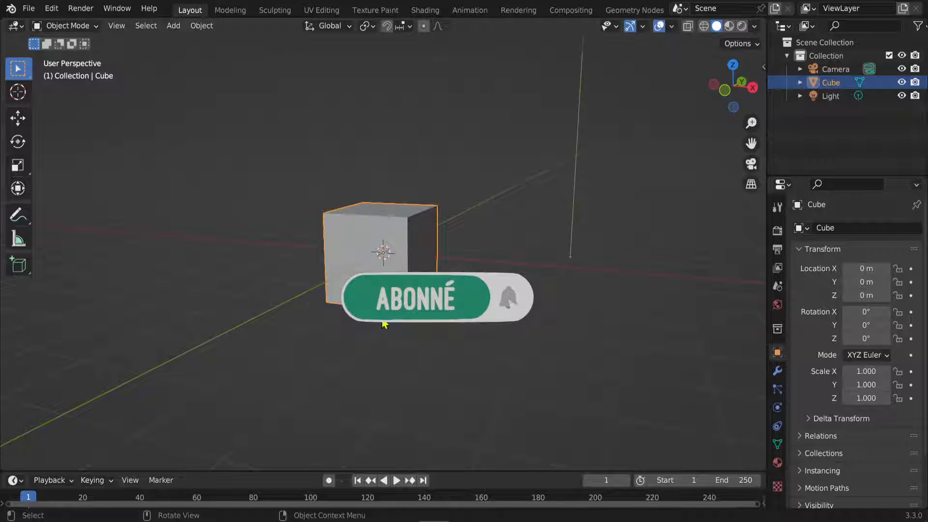
left_click(777, 369)
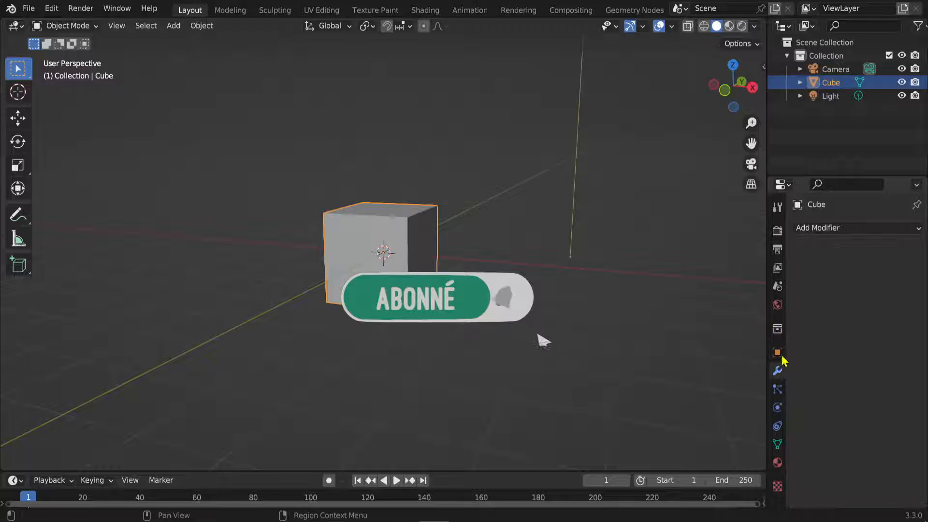
left_click(816, 229)
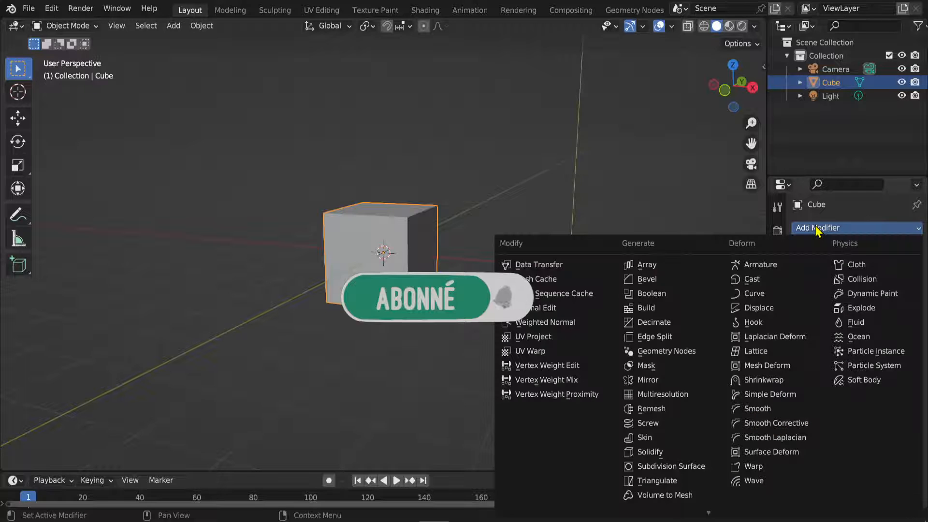
left_click(654, 467)
middle_click_drag(413, 261, 431, 251)
scroll(387, 223, "up", 2)
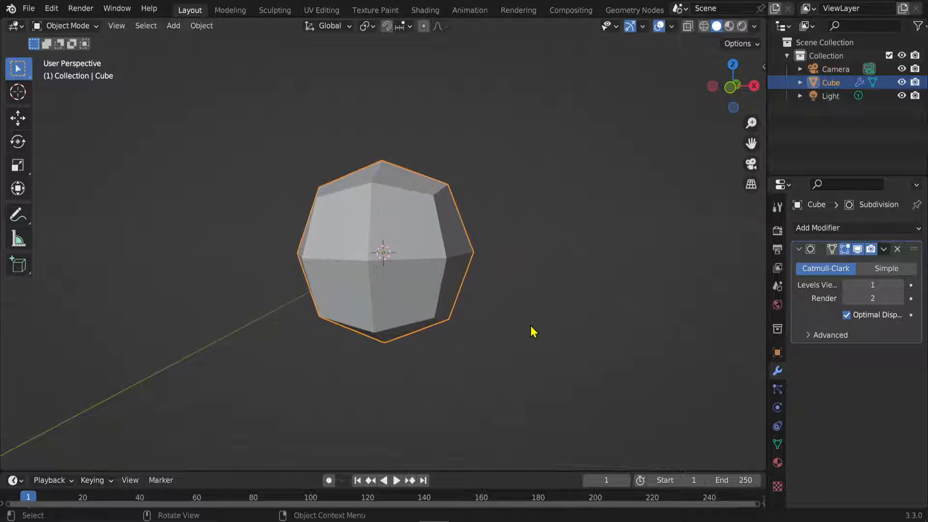
left_click(899, 284)
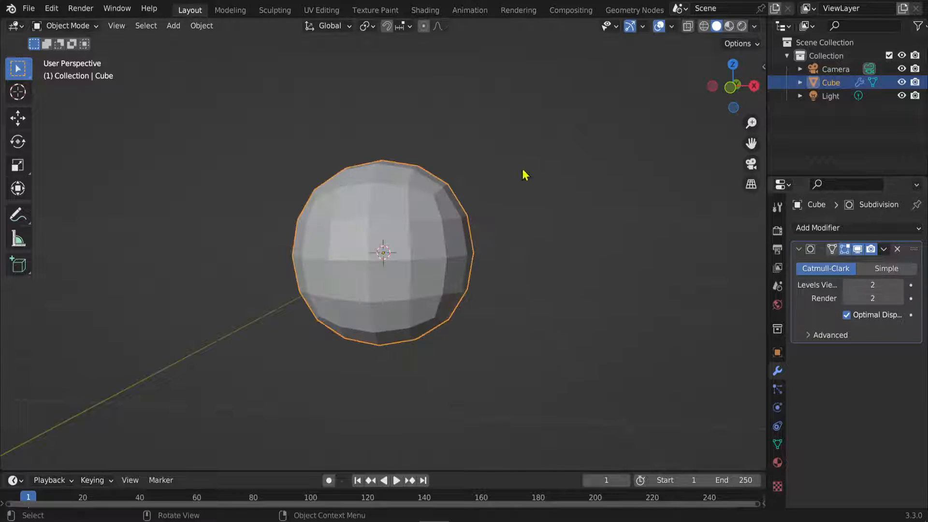
mouse_move(397, 174)
middle_mouse_down()
mouse_move(433, 193)
mouse_move(414, 209)
mouse_move(359, 209)
mouse_move(409, 192)
mouse_move(480, 207)
mouse_move(363, 205)
middle_mouse_up()
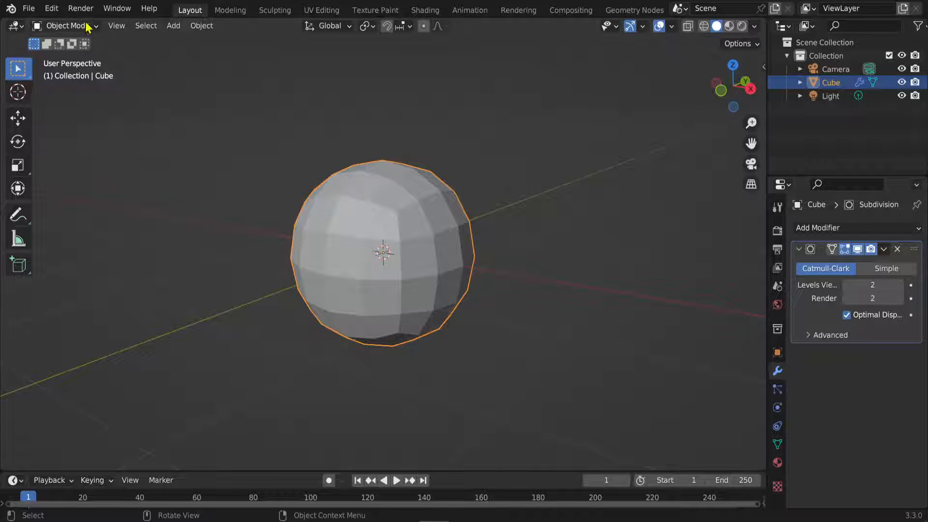
Step: Enter Edit Mode on the subdivided cube and switch to face selection
left_click(67, 25)
left_click(71, 56)
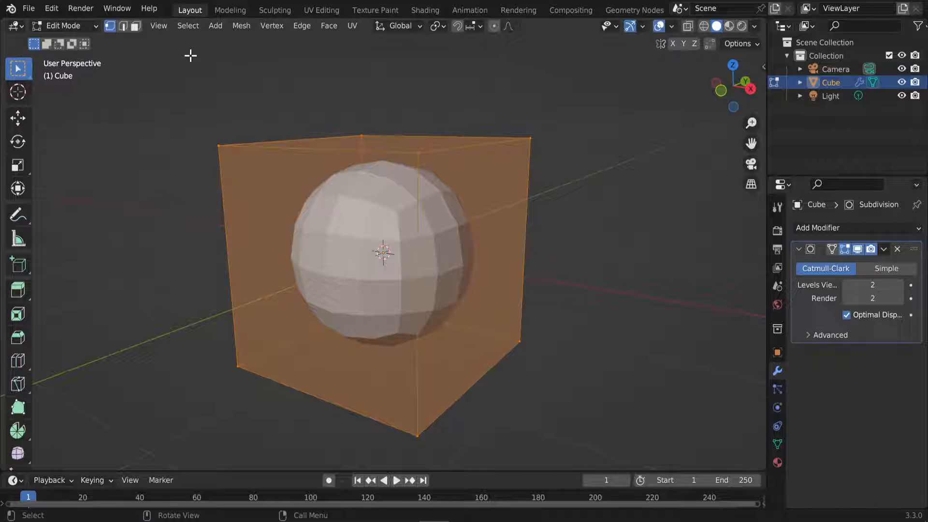
left_click(137, 27)
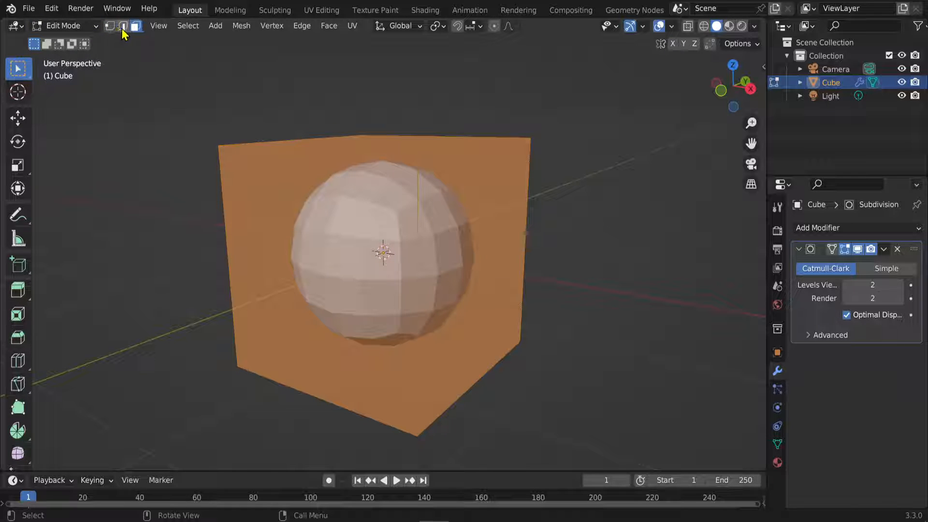
Step: Select the cube's top face and move it up along Z by just over 0.6 m
left_click(361, 140)
scroll(491, 292, "down", 2)
middle_click_drag(491, 292, 429, 302)
key("h")
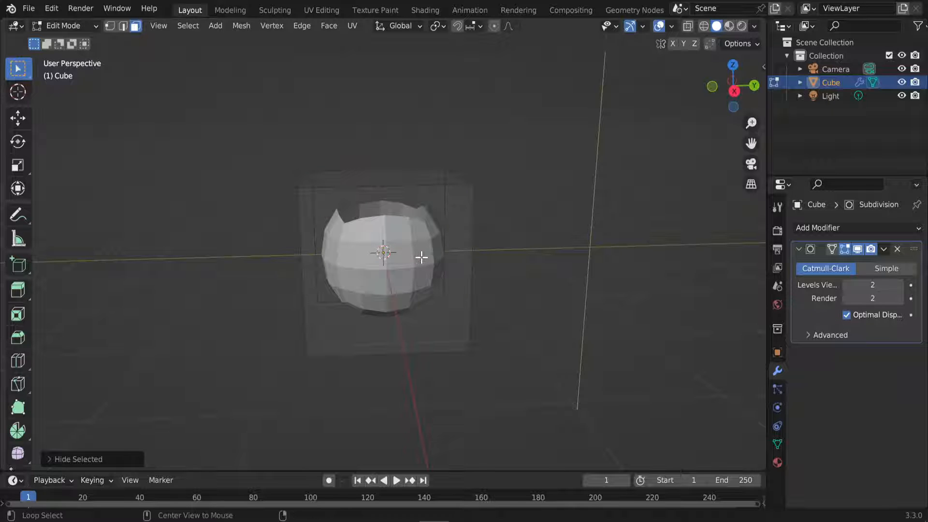
key("alt+h")
key("g")
key("z")
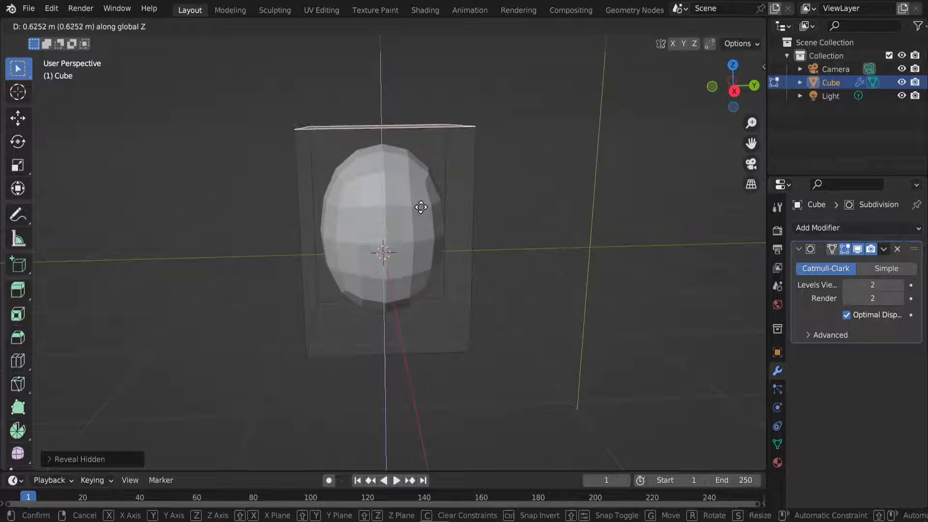
left_click(503, 200)
Step: Find the Screencast Keys add-on settings in the viewport sidebar and enable the key display
key("n")
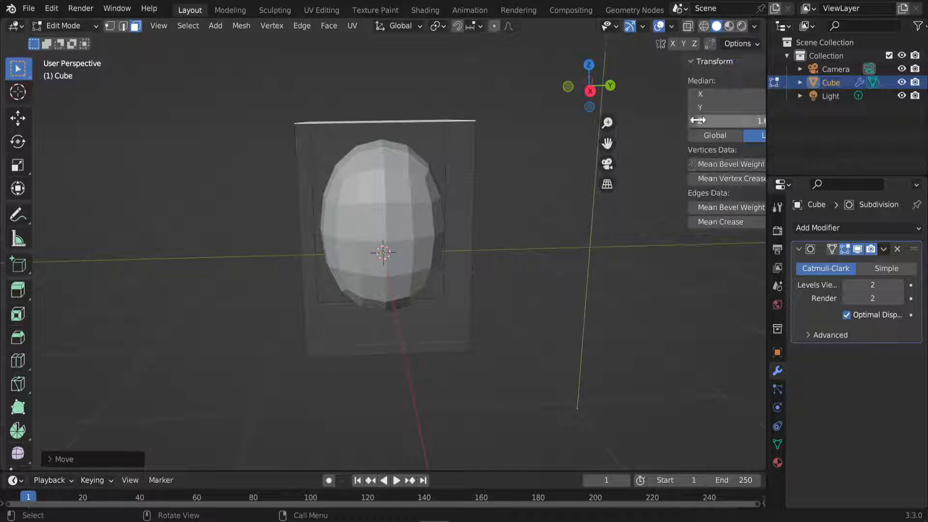
left_click(759, 314)
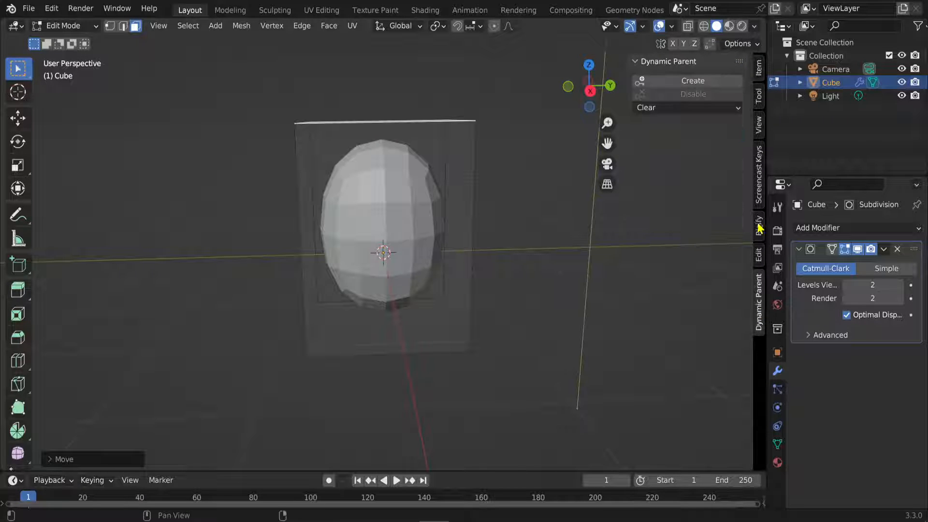
left_click(758, 175)
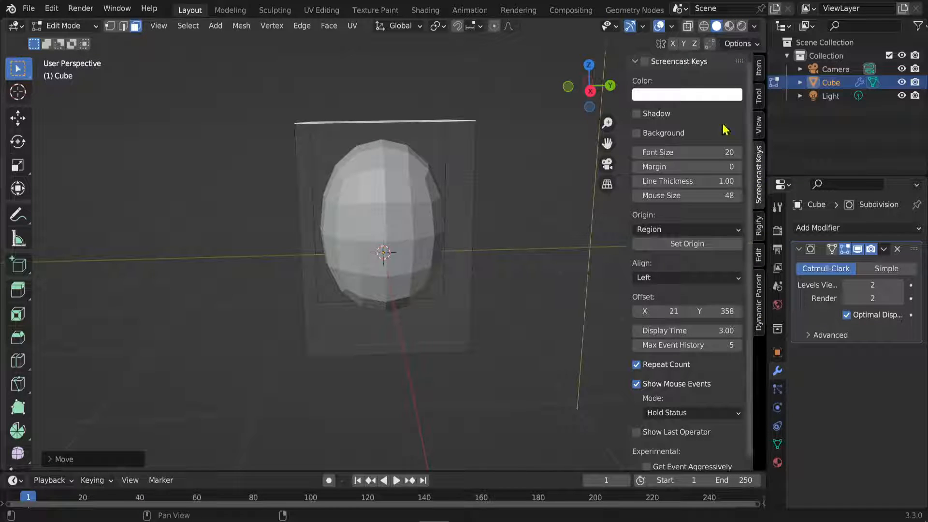
left_click(642, 61)
Step: Move the cube's top face slightly farther up along the Z axis
middle_click_drag(367, 169, 385, 118)
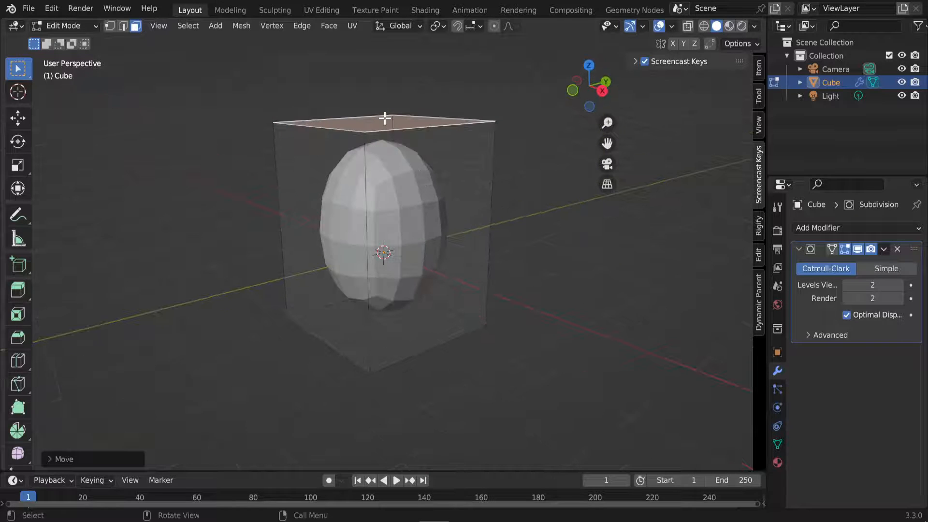
key("g")
middle_click_drag(432, 155, 431, 148)
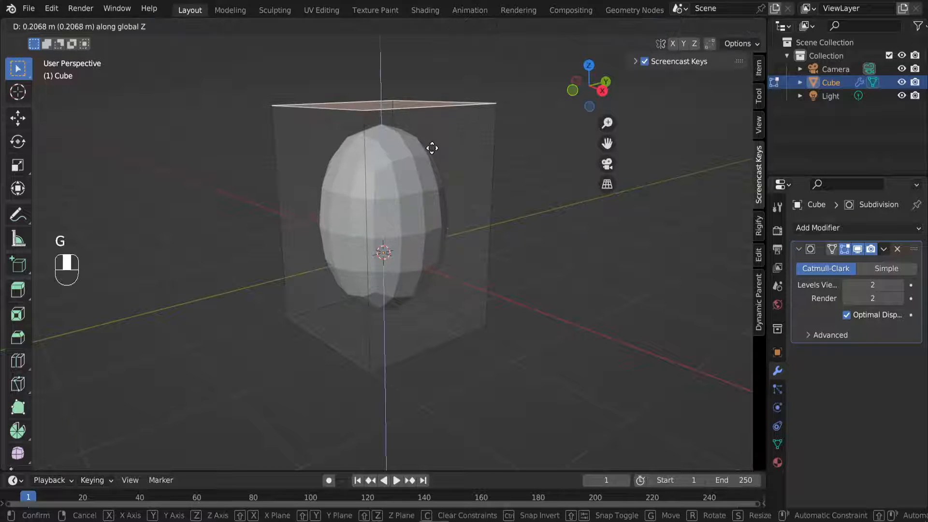
left_click(430, 144)
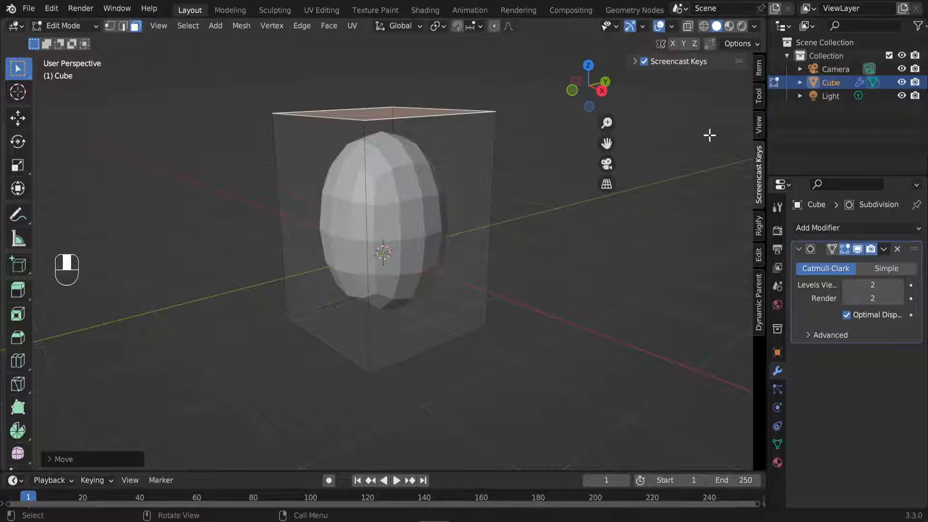
Step: Expand the Screencast Keys settings and enable Show Last Operator
left_click(635, 61)
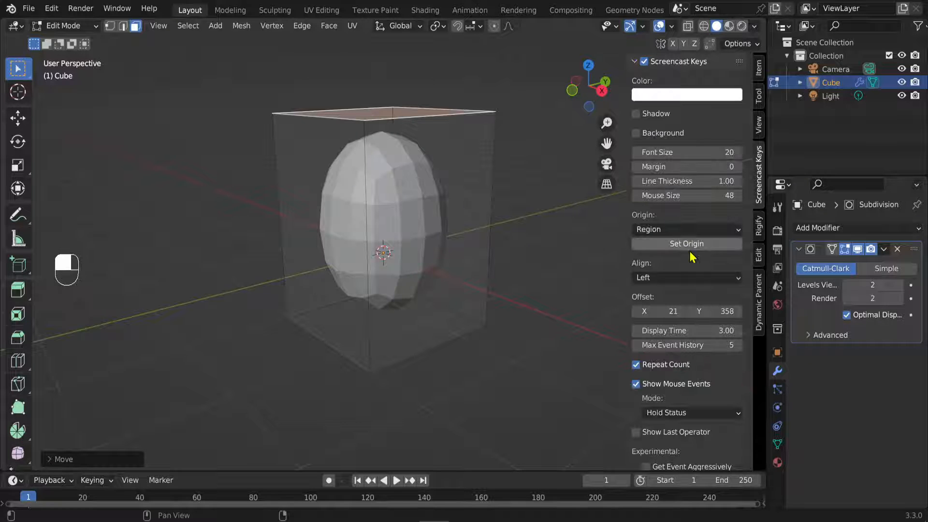
scroll(713, 332, "down", 1)
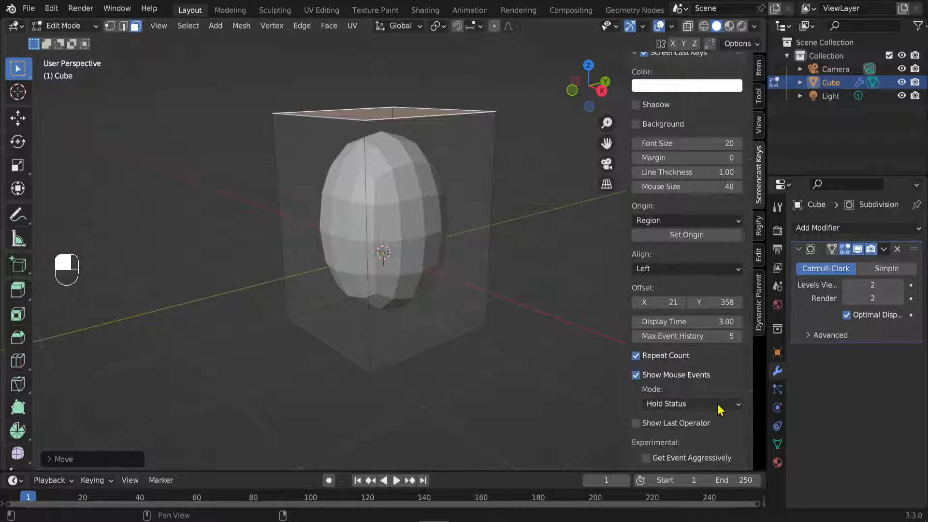
left_click(662, 424)
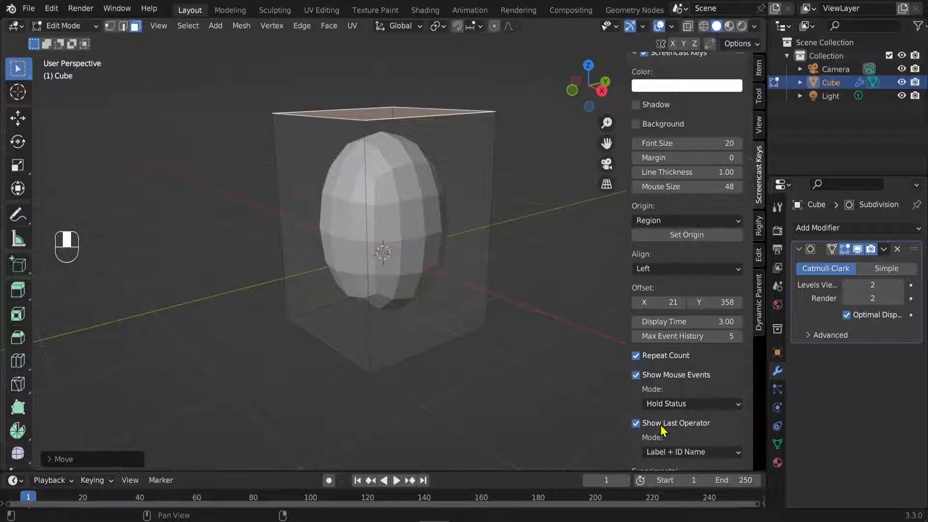
Step: Collapse the Screencast Keys settings and lower the cube's top face along Z by about 0.1 m
left_click(632, 57)
middle_click_drag(404, 267, 460, 257)
key("g")
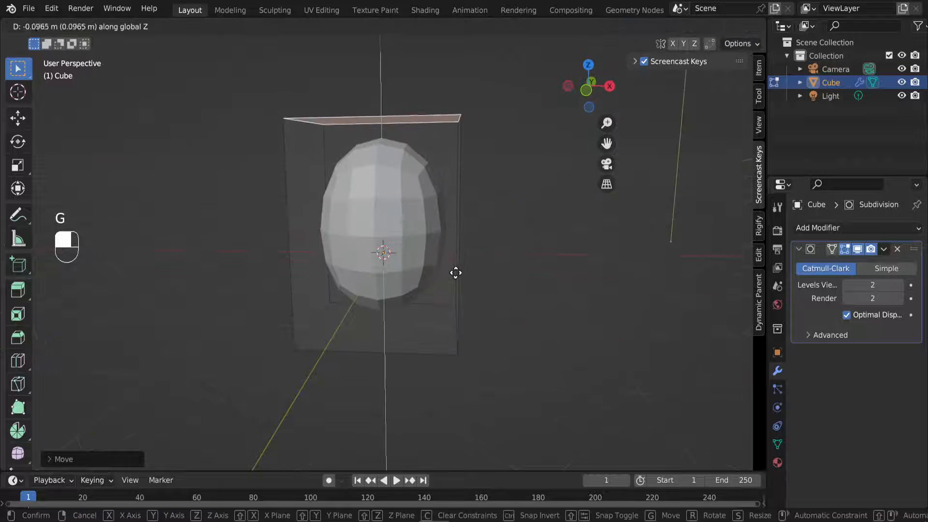
left_click(456, 273)
mouse_move(488, 300)
middle_mouse_down()
mouse_move(364, 313)
mouse_move(505, 305)
mouse_move(491, 309)
middle_mouse_up()
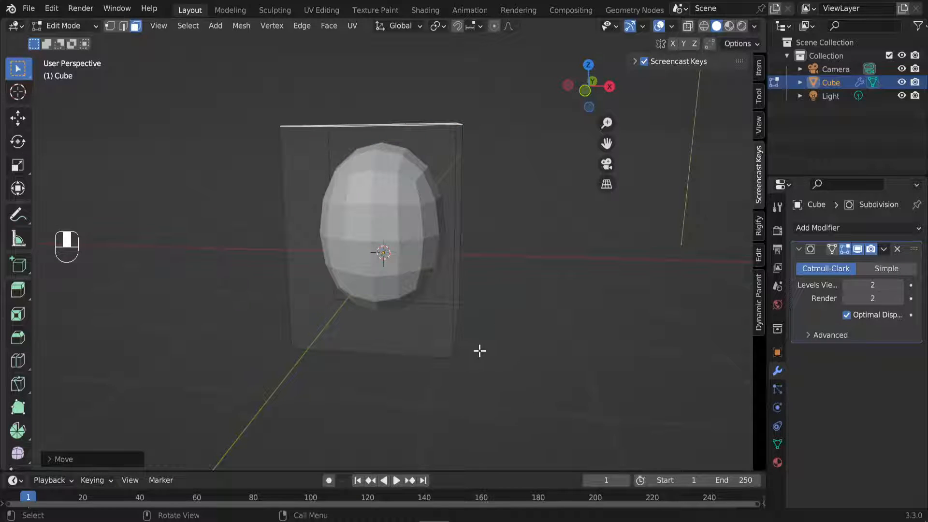
middle_click_drag(479, 351, 589, 333)
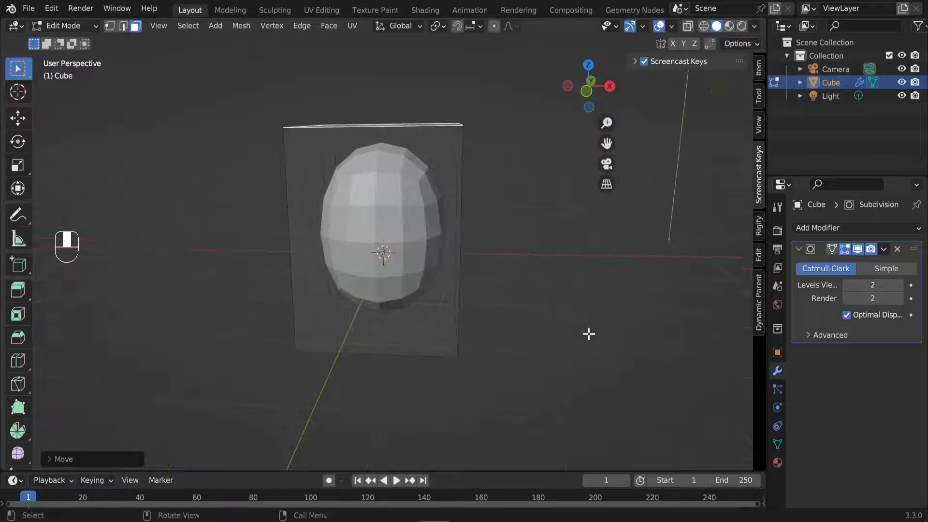
Step: Apply the Subdivision modifier to the cube in Object Mode and return to Edit Mode
left_click(883, 250)
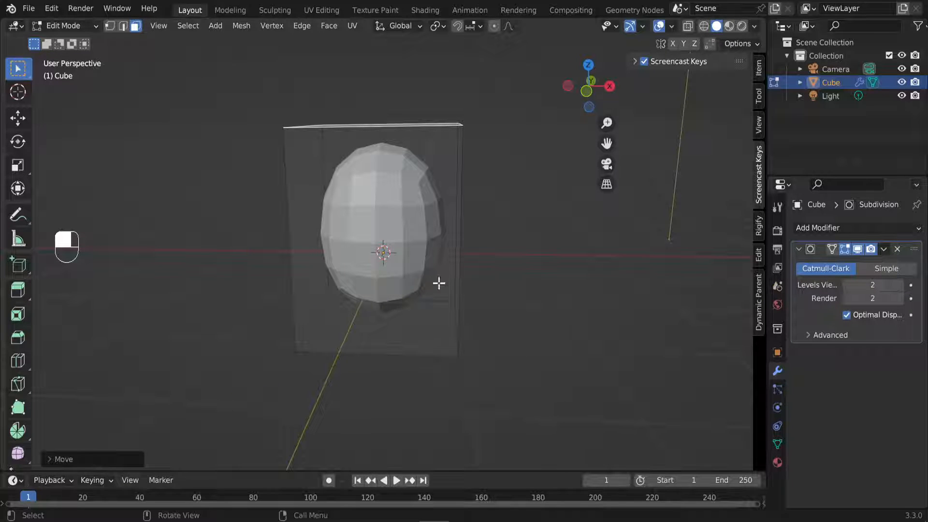
key("Tab")
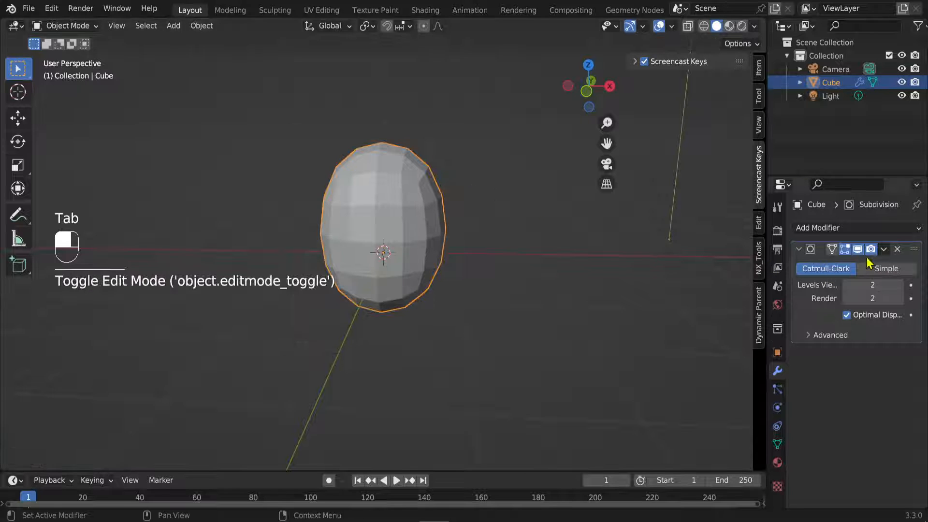
left_click(884, 250)
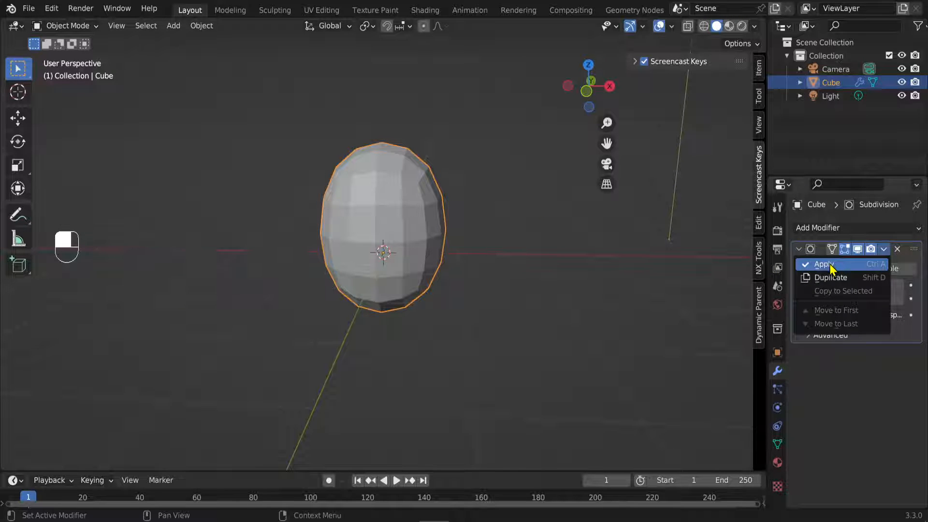
left_click(831, 268)
middle_click_drag(642, 314, 570, 346)
key("Tab")
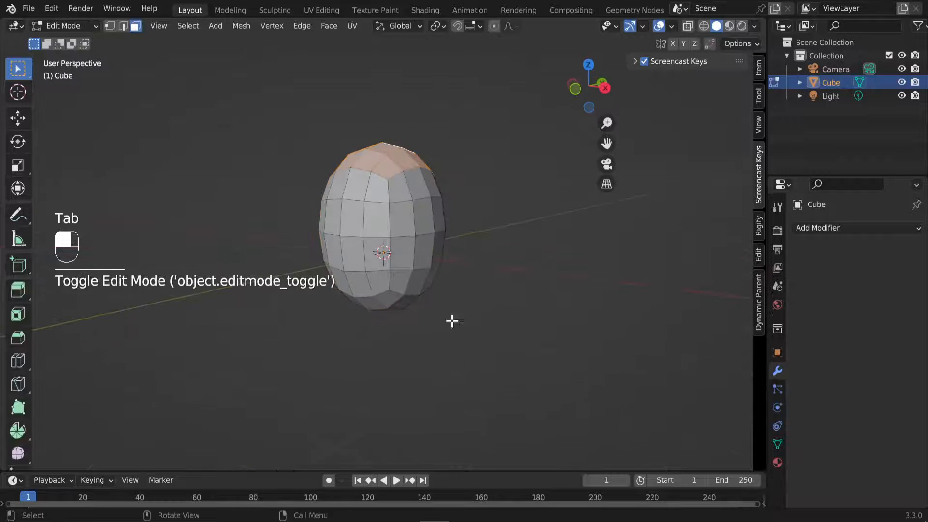
Step: Select the two central columns of front faces down to just below mid-height and extrude them slightly forward in right view
scroll(411, 309, "up", 2)
middle_click_drag(380, 299, 432, 293)
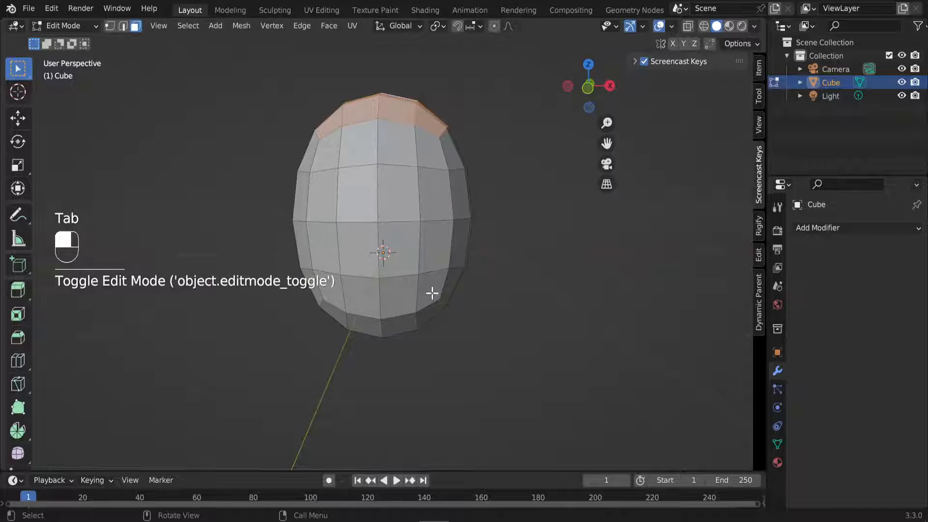
left_click_drag(364, 123, 411, 254)
middle_click_drag(411, 254, 399, 305)
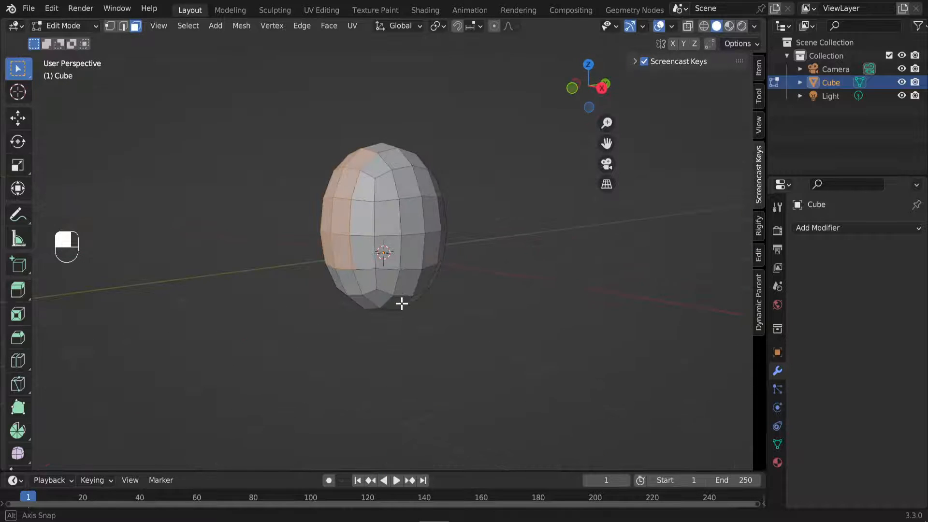
key("KP_3")
scroll(261, 205, "up", 3)
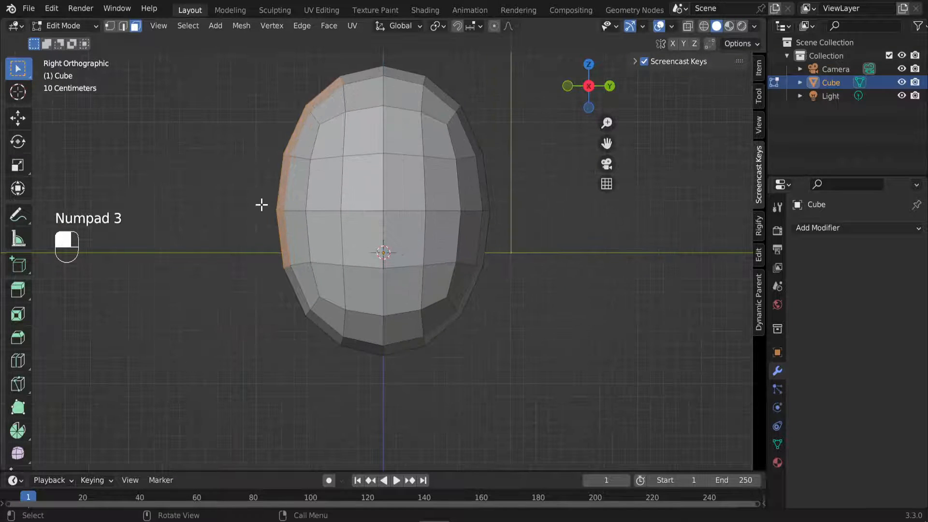
key("KP_1")
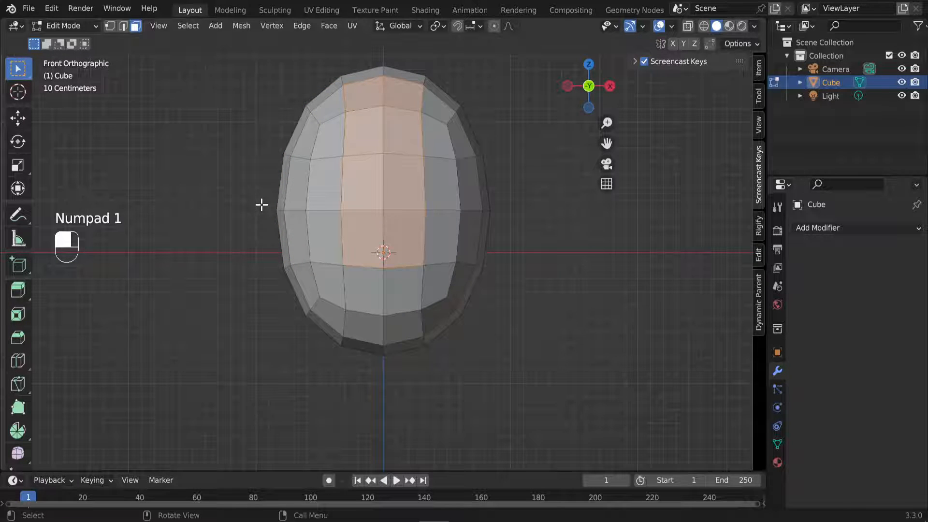
key("KP_3")
key("e")
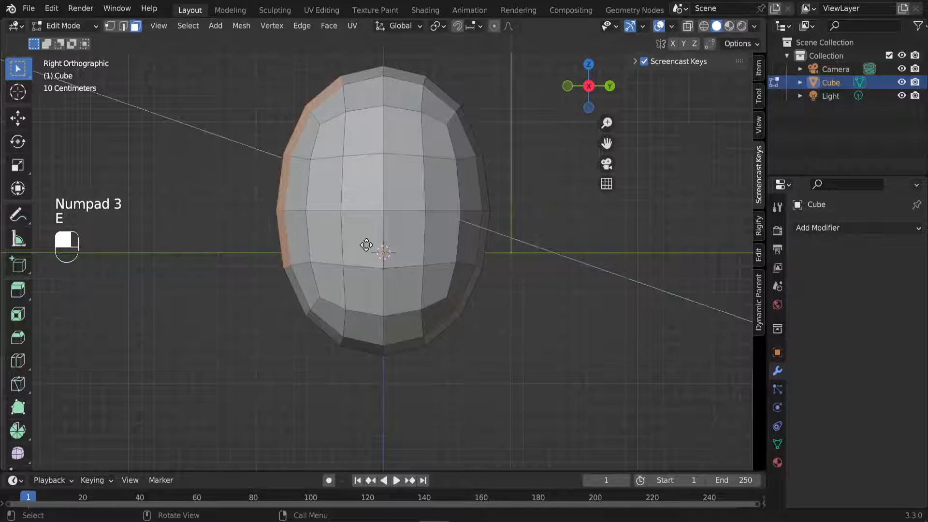
left_click(337, 240)
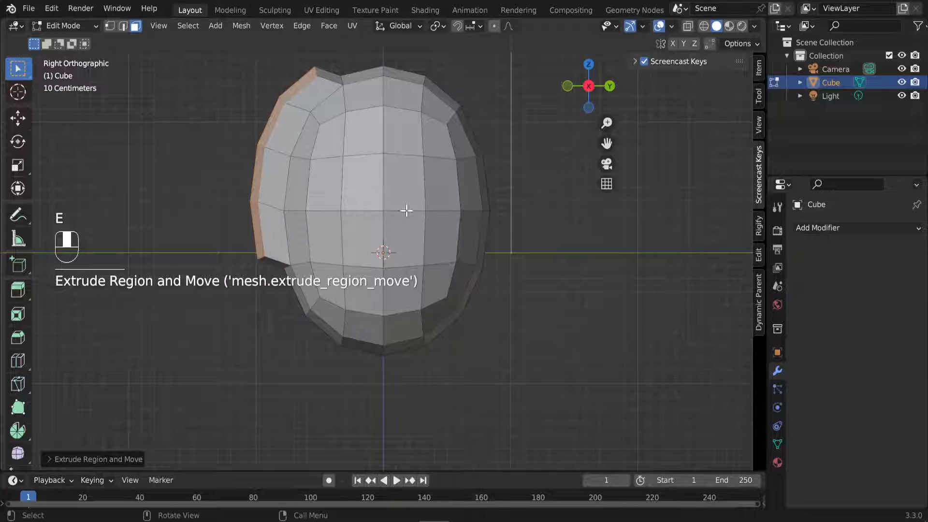
Step: Rotate the extruded front faces in side view so their lower edge juts forward, and check the shape in Object Mode
key("r")
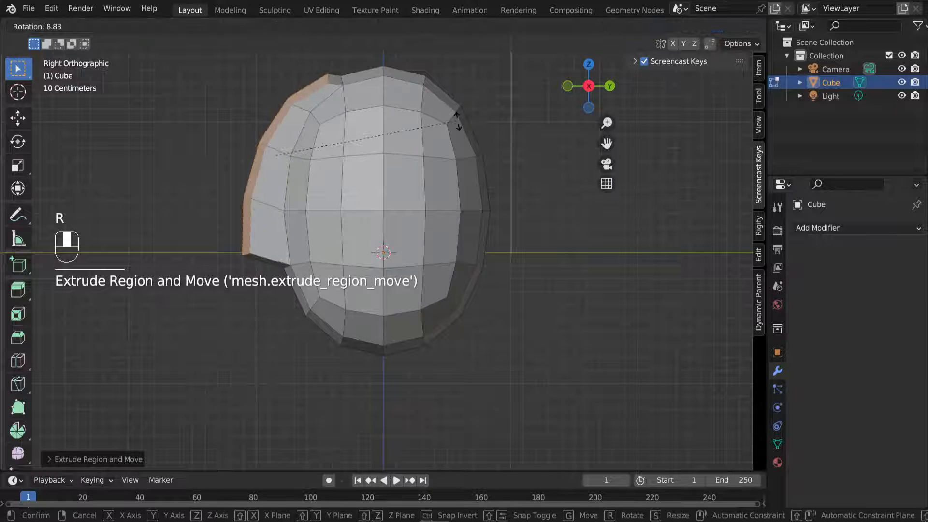
left_click(376, 82)
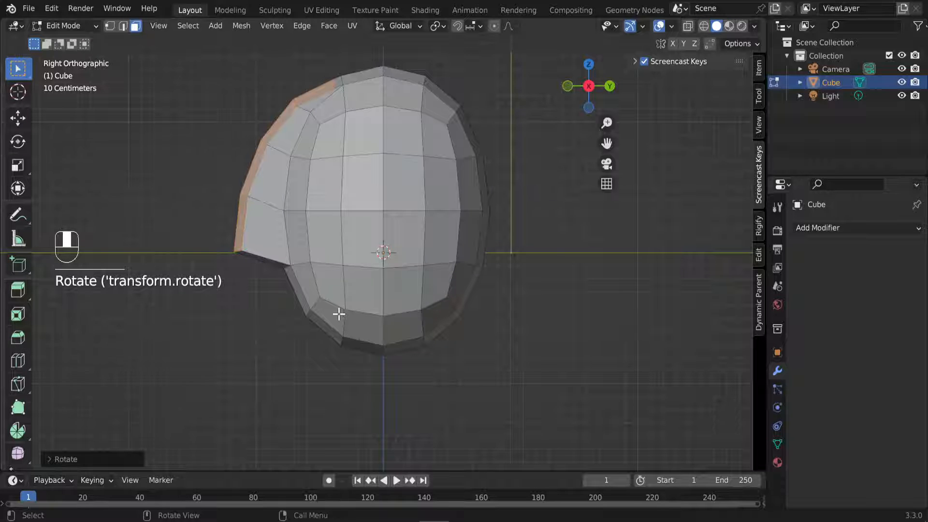
middle_click_drag(339, 313, 392, 322)
key("Tab")
middle_click_drag(399, 259, 421, 207)
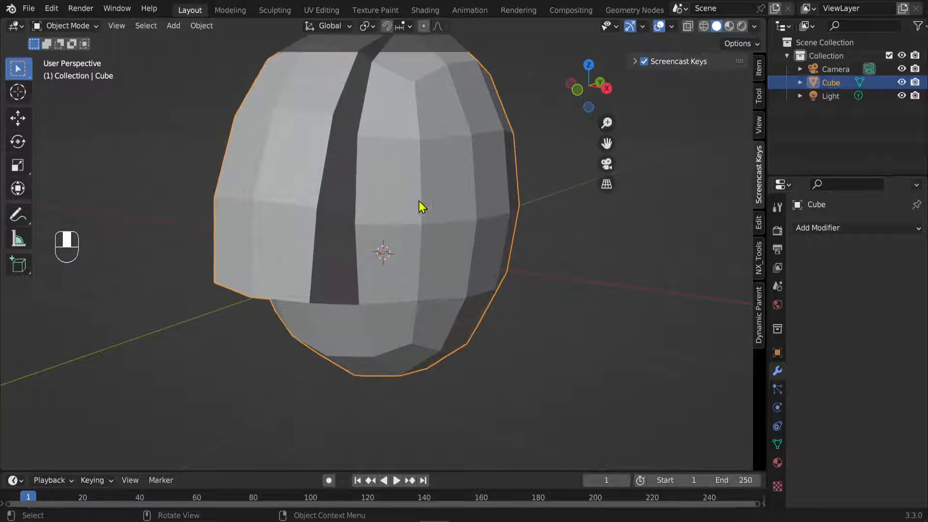
Step: In Edit Mode, inset the upper side face beside the extruded front block by extruding it in place and scaling it down
key("Tab")
left_click(395, 117)
middle_click_drag(394, 141, 411, 176)
left_click(411, 177)
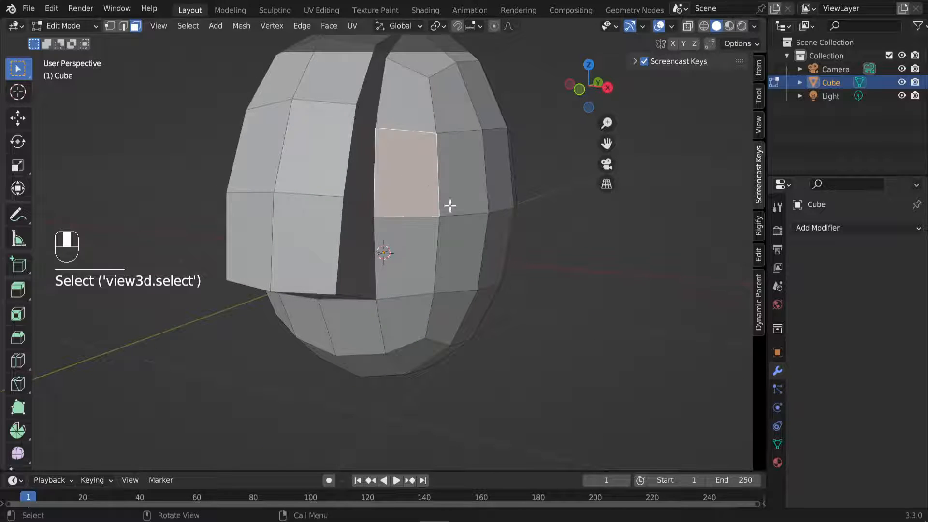
middle_click_drag(449, 205, 364, 152)
left_click(353, 116)
scroll(354, 119, "down", 3)
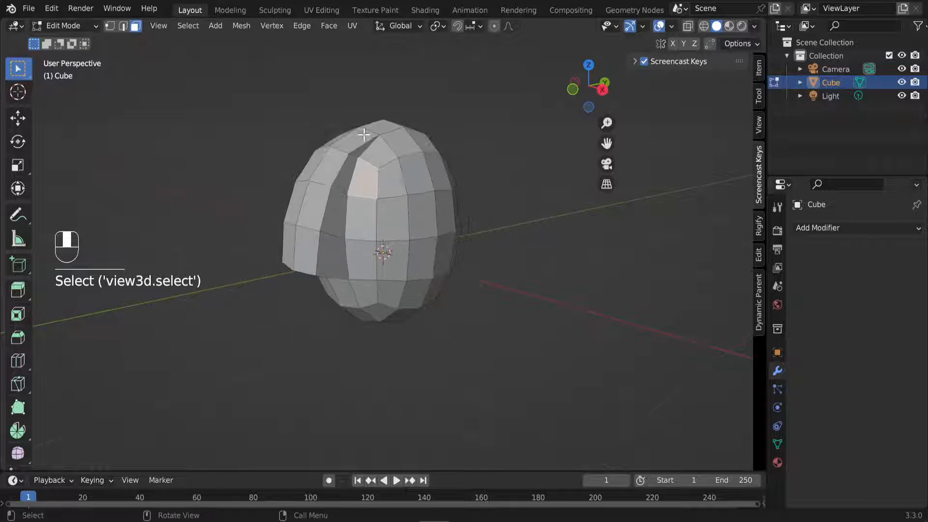
middle_click_drag(364, 205, 394, 243, "shift")
scroll(355, 241, "up", 3)
key("e")
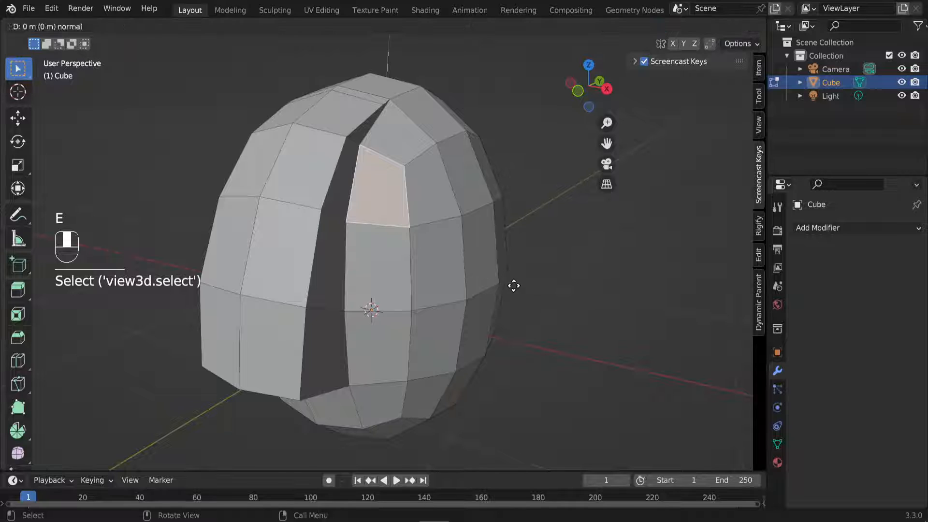
key("s")
left_click(449, 259)
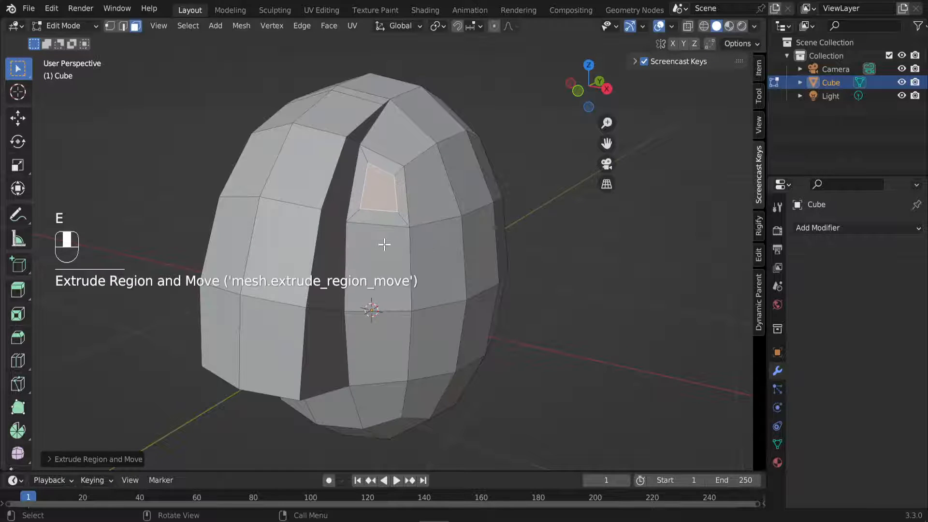
Step: Switch to vertex selection and slide the inset face's upper vertex nearest the front block down along its edge
scroll(383, 215, "up", 3)
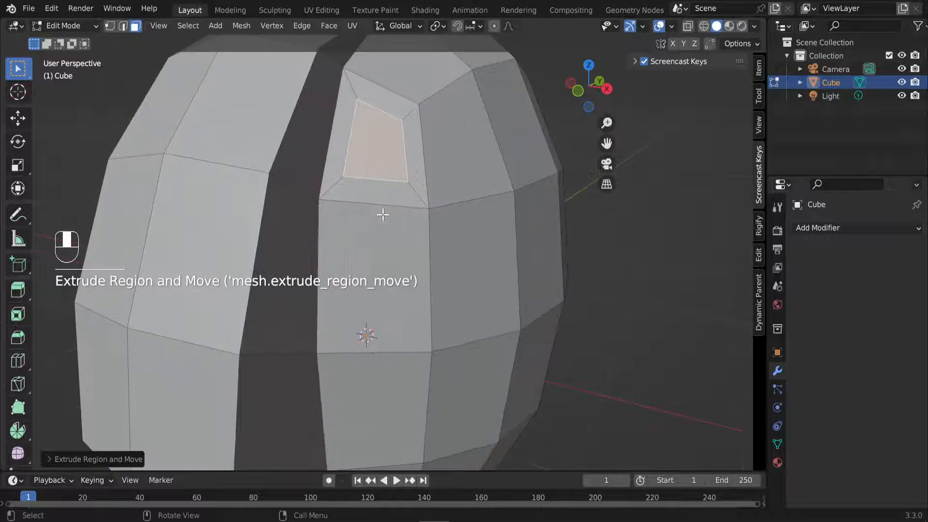
key("KP_1")
middle_click_drag(524, 198, 507, 213)
scroll(509, 214, "up", 4)
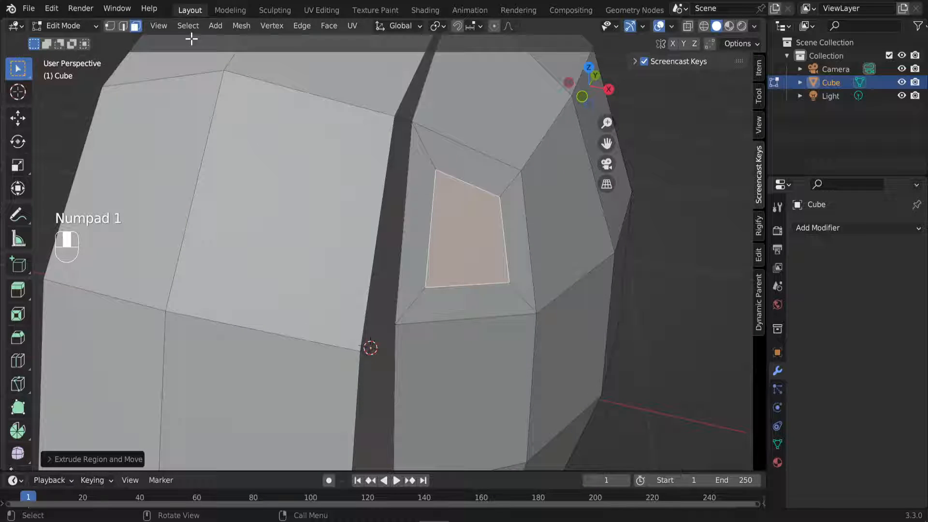
left_click(108, 26)
left_click(435, 172)
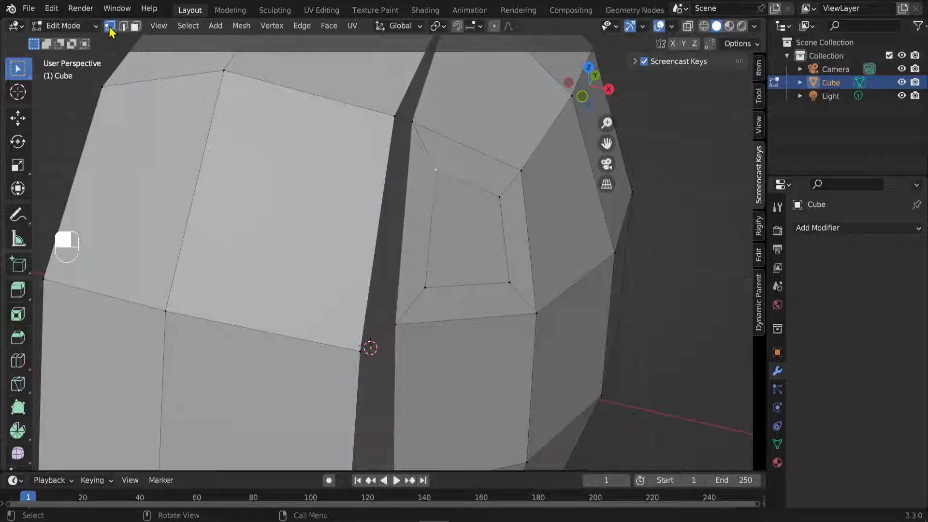
key("g")
key("g")
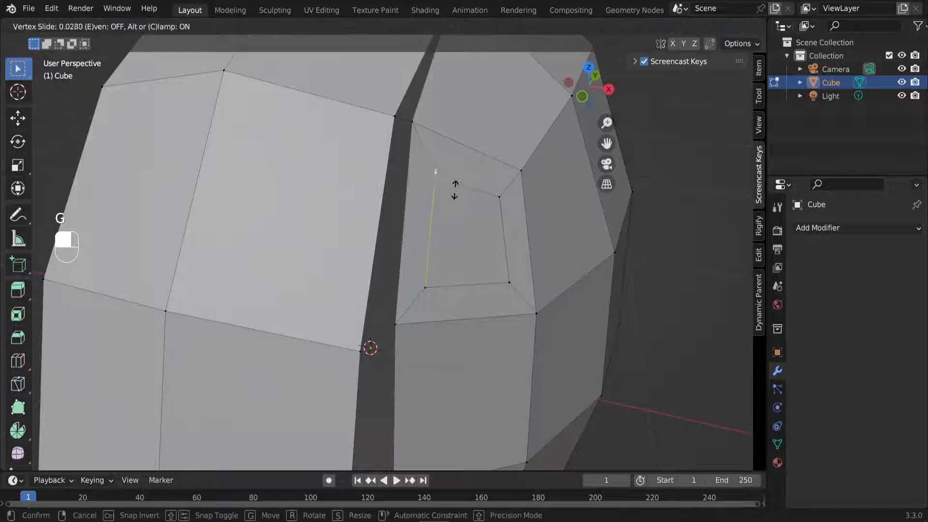
left_click(454, 210)
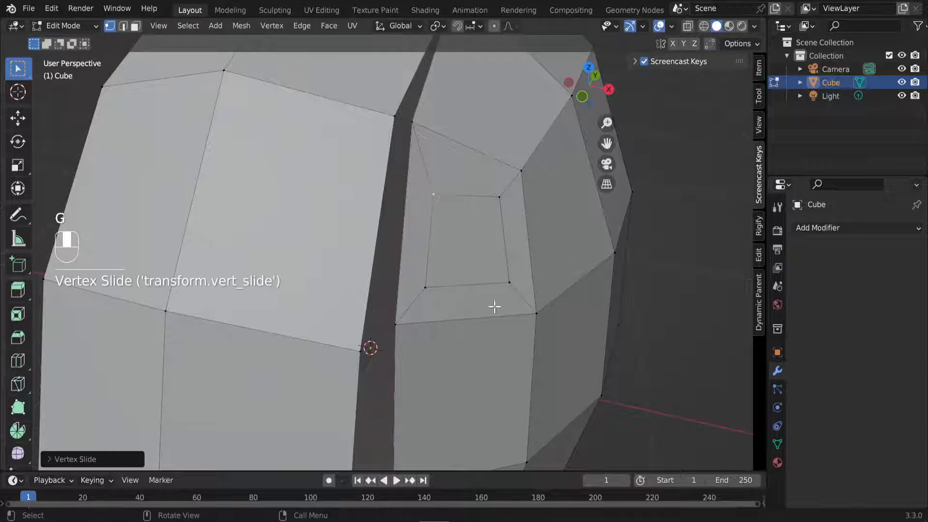
Step: Slide the inset face's other upper vertex, farther from the front block, along its edges to even out the top edge
middle_click_drag(494, 306, 525, 252)
left_click(515, 173, "shift")
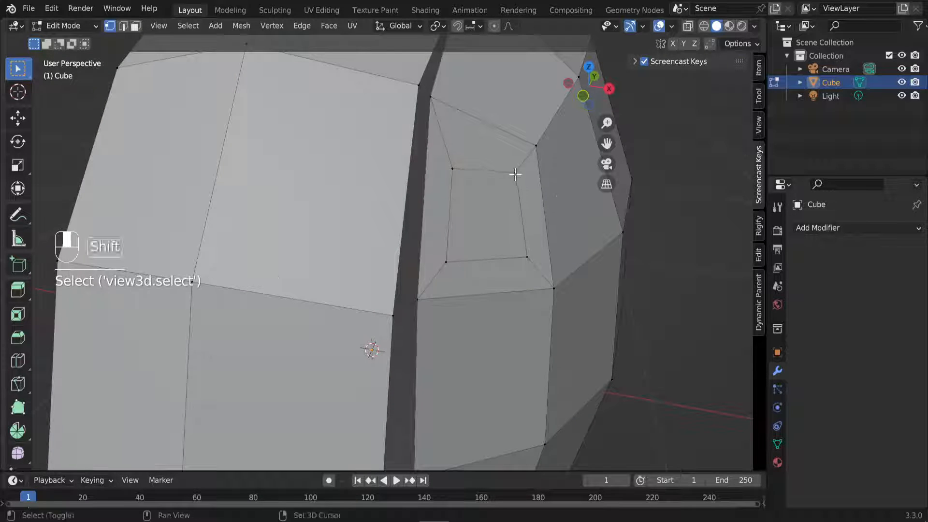
key("g")
key("g")
left_click(552, 185)
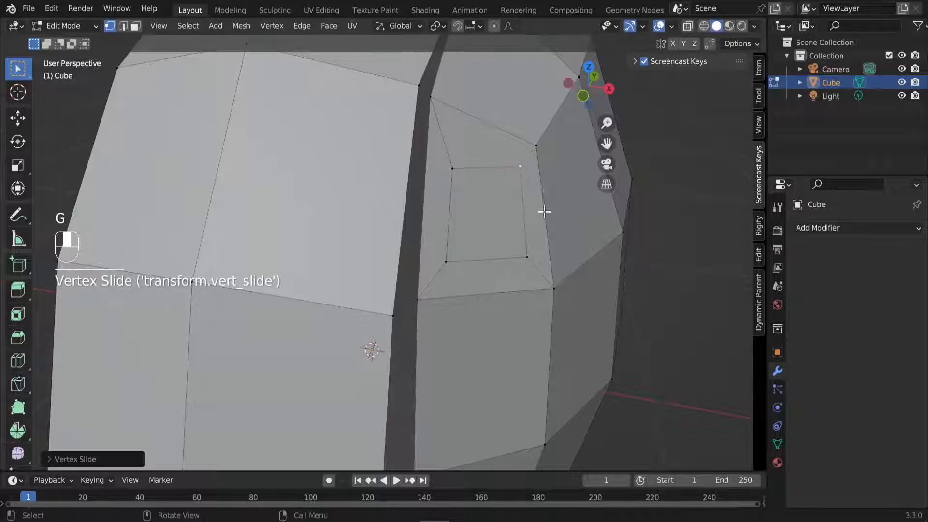
key("g")
key("g")
left_click(545, 201)
Step: Slide the inset face's upper vertex beside the front block once more to refine the face outline
left_click(452, 170)
key("g")
key("g")
left_click(496, 191)
middle_click_drag(513, 259, 479, 246)
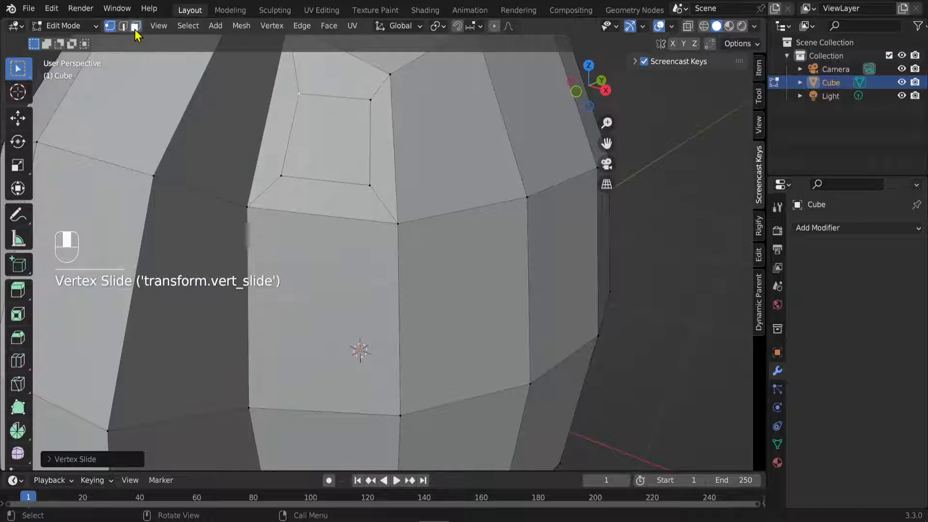
Step: Switch to face selection and inset the small side face again with a scaled-down extrusion
left_click(135, 26)
left_click(317, 136)
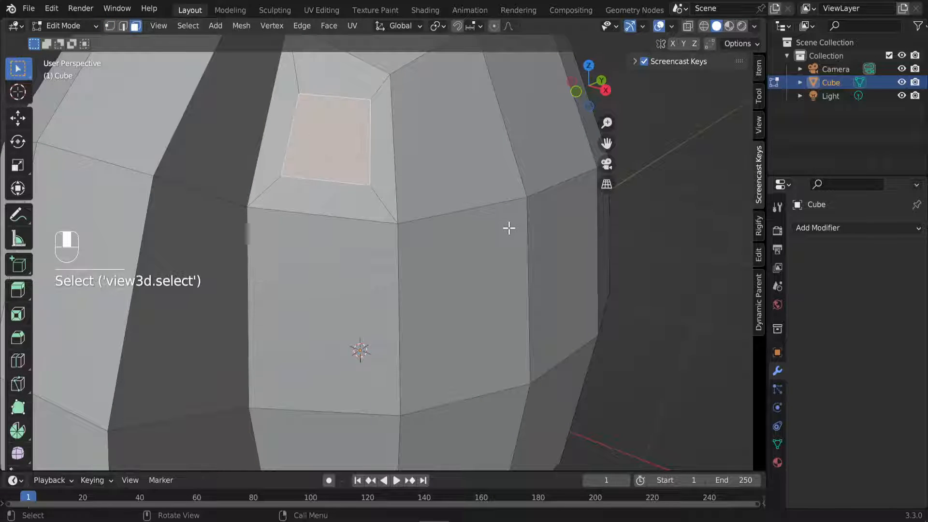
key("e")
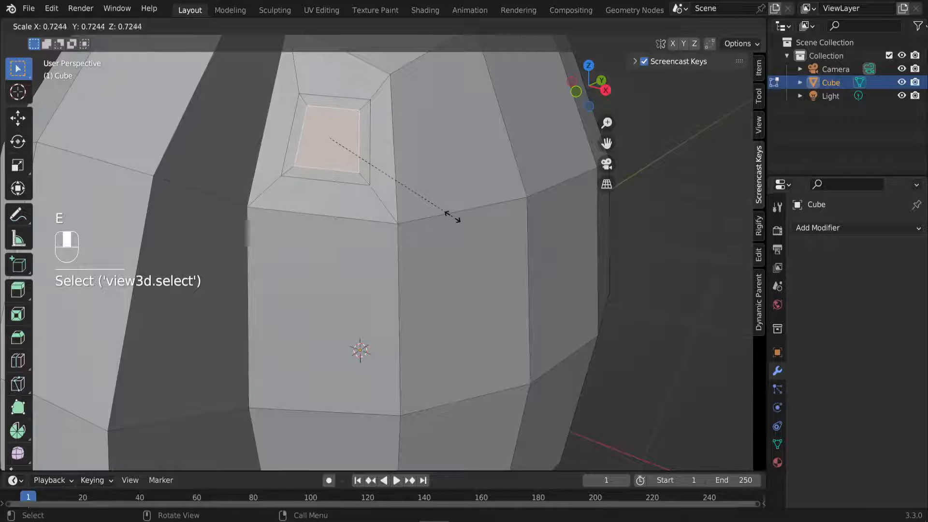
left_click(427, 211)
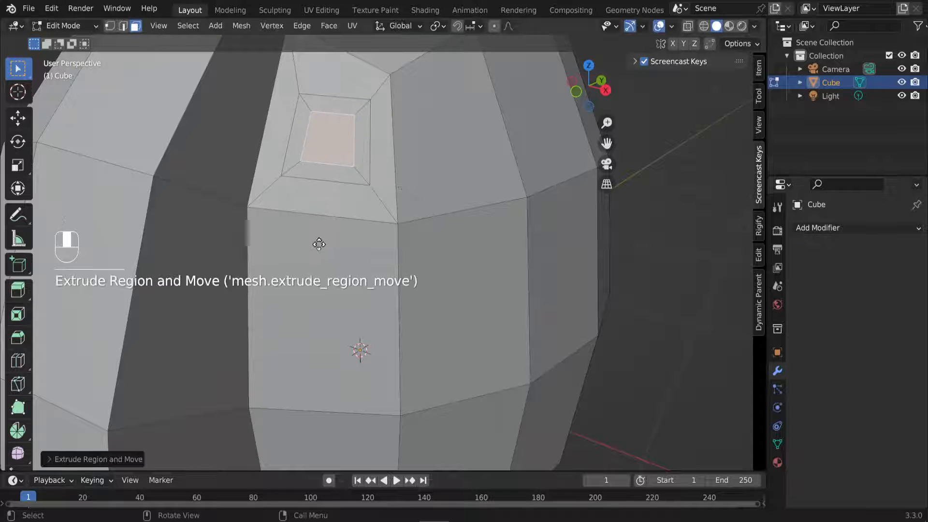
Step: Extrude the innermost small side face into the body by about 0.15 m to form a hole
key("e")
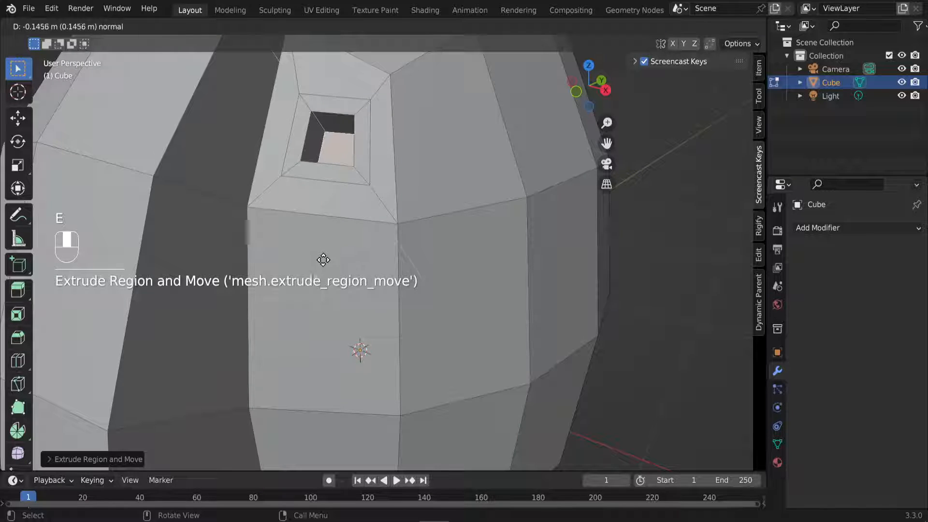
left_click(317, 255)
scroll(317, 255, "down", 5)
middle_click_drag(318, 256, 321, 332)
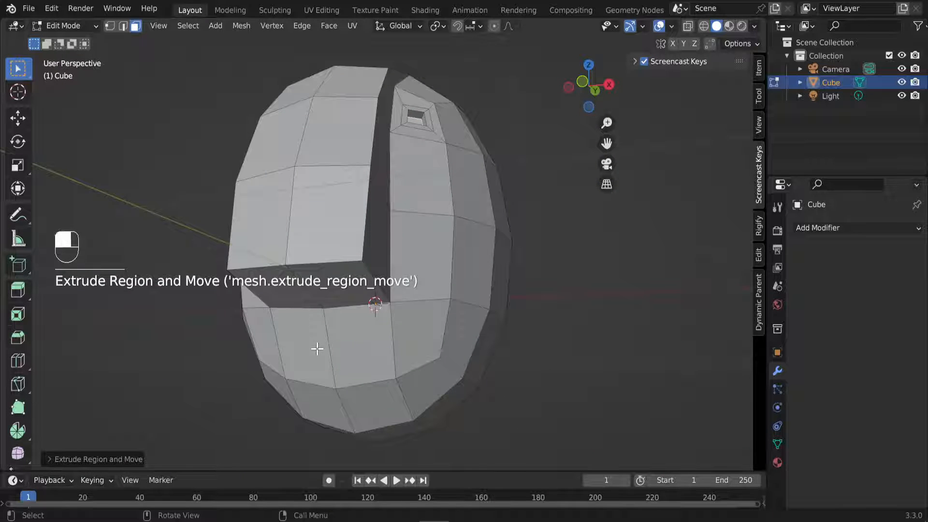
Step: Select the four faces across the lower front band of the head, rotate them in side view and move them forward as the chin
left_click(317, 348, "shift")
left_click(356, 375, "shift")
middle_click_drag(356, 375, 449, 352)
left_click(324, 333)
left_click(369, 317, "shift")
left_click(400, 306, "shift")
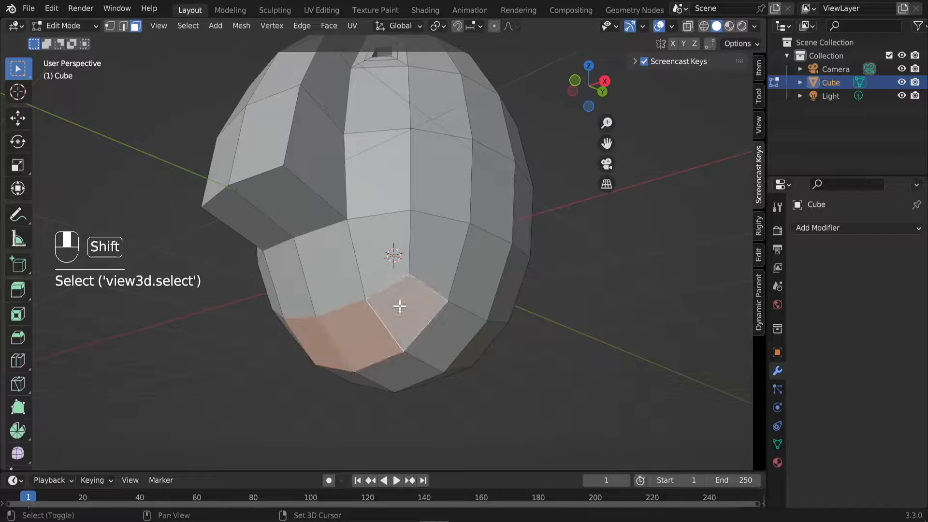
middle_click_drag(399, 306, 317, 379)
left_click(311, 316, "shift")
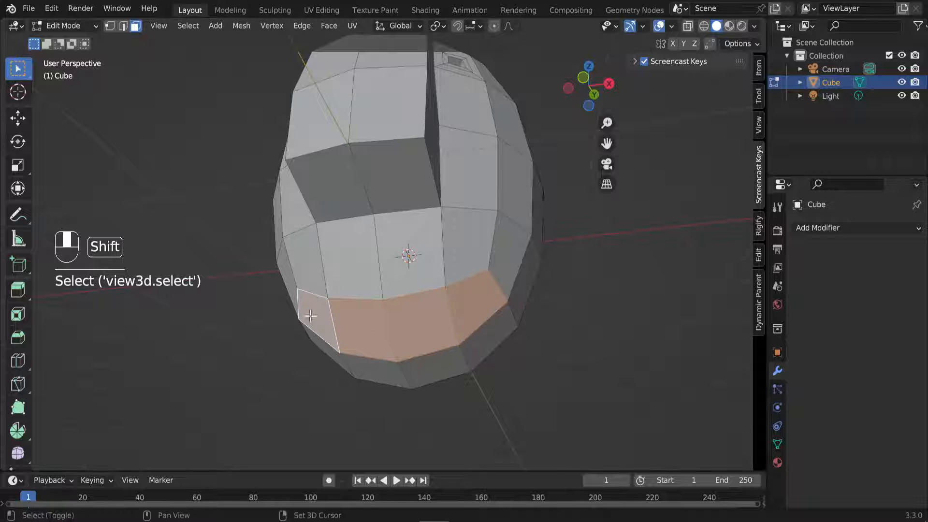
middle_click_drag(420, 326, 513, 285)
key("KP_3")
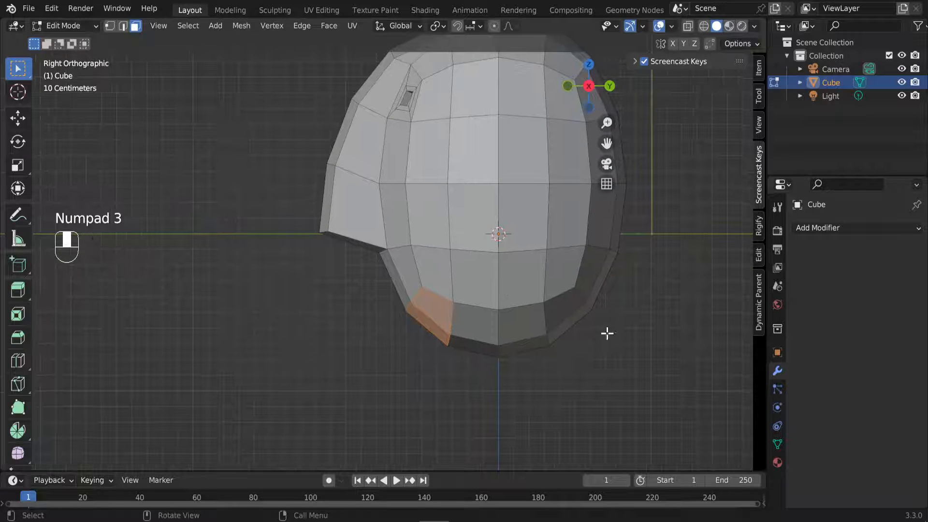
key("r")
left_click(596, 391)
key("g")
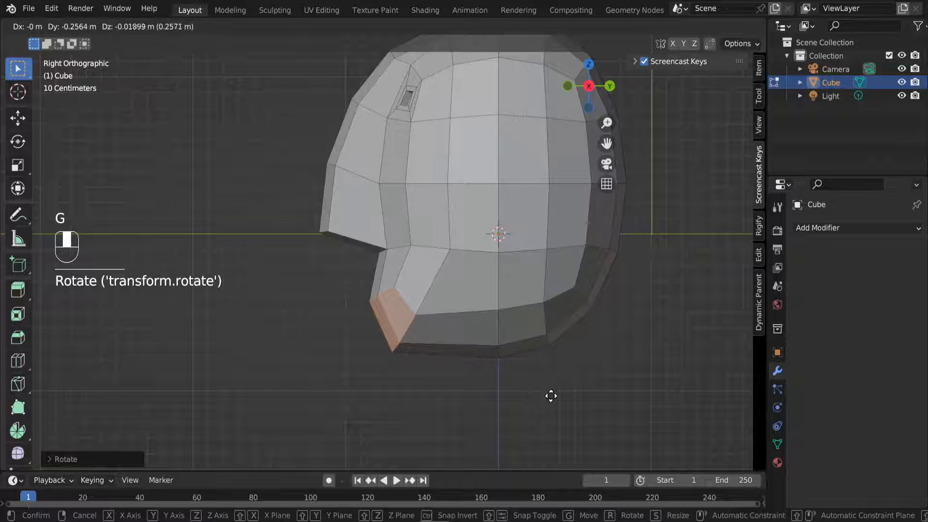
left_click(526, 387)
Step: Select the row of four underside faces behind the chin and move them down and forward in side view
key("KP_5")
middle_click_drag(459, 371, 556, 290)
left_click(496, 392)
left_click(477, 400, "shift")
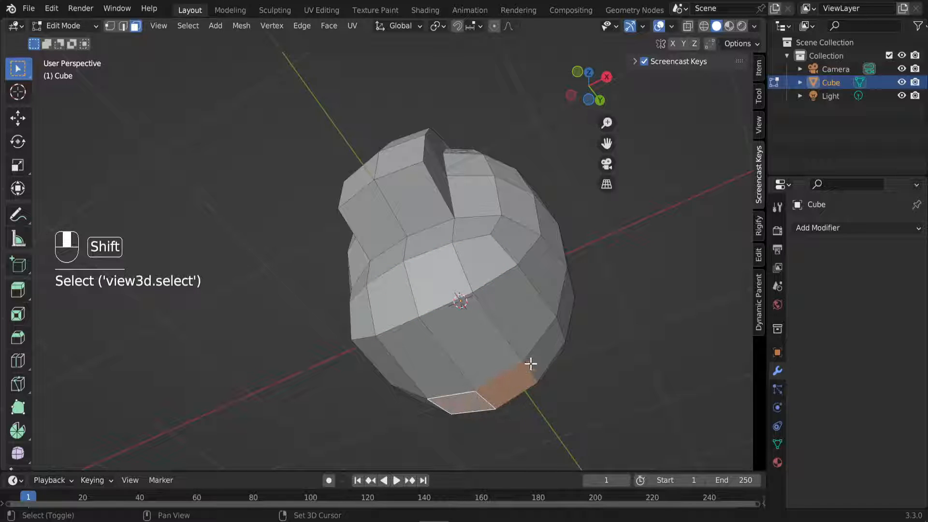
left_click(542, 356, "shift")
middle_click_drag(388, 411, 473, 232)
left_click(322, 391, "shift")
key("KP_3")
key("g")
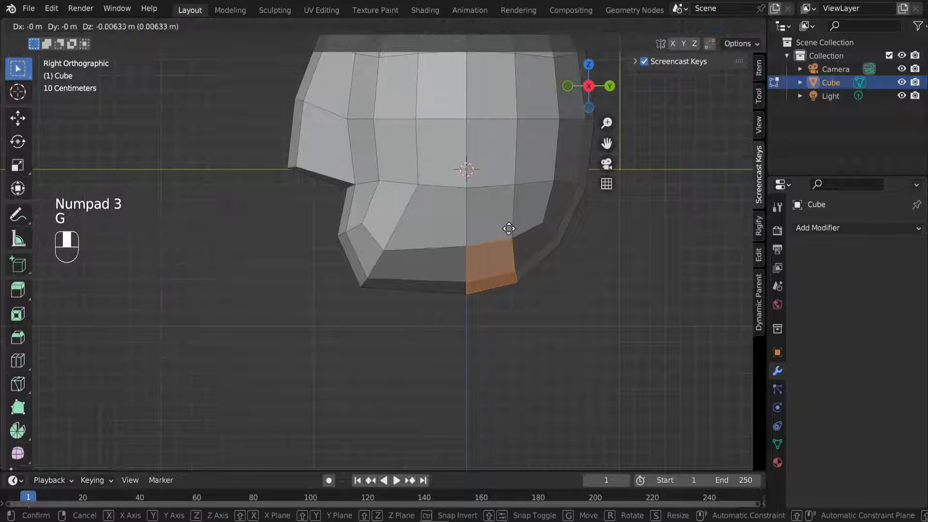
left_click(481, 266)
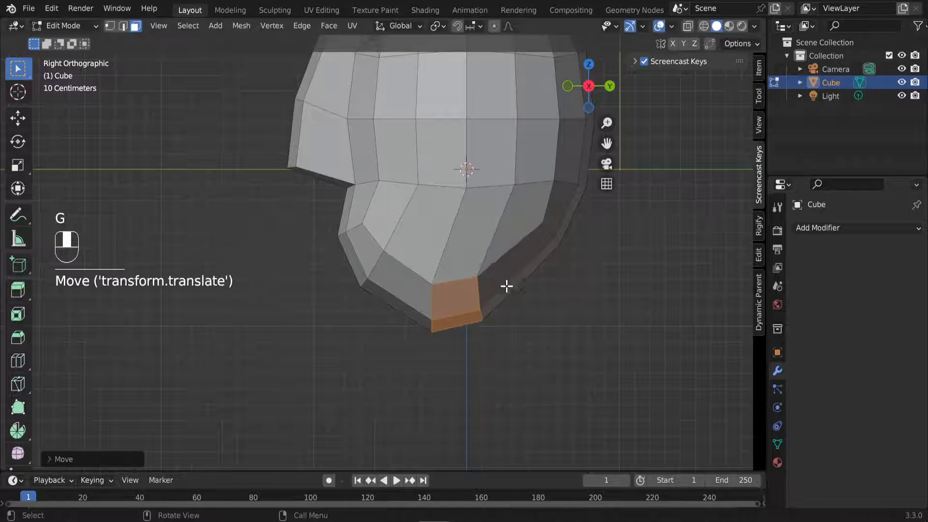
Step: Rotate the selected underside faces to level them in side view and adjust their position slightly
key("r")
left_click(510, 325)
key("r")
key("g")
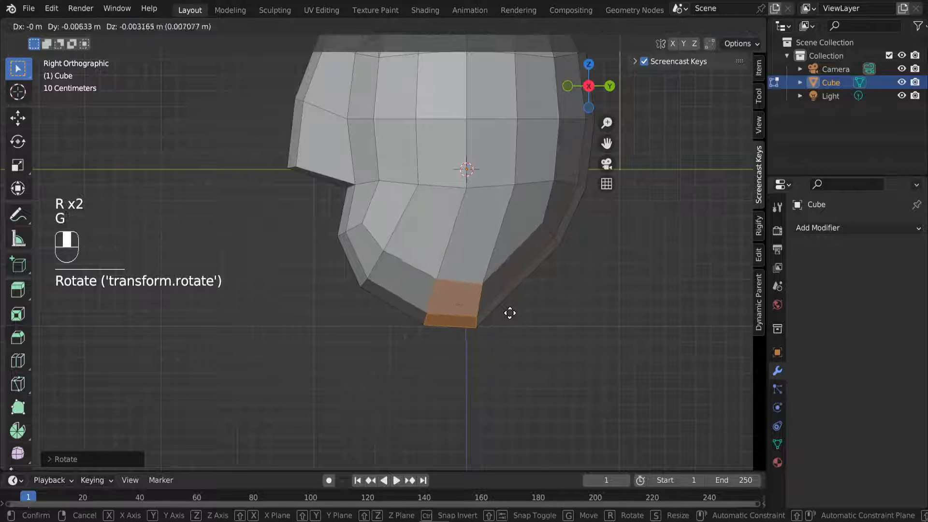
left_click(482, 311)
Step: Select the four front chin faces and inset them as a mouth with an extrusion scaled down to about 0.8
middle_click_drag(482, 311, 374, 254)
left_click(368, 249)
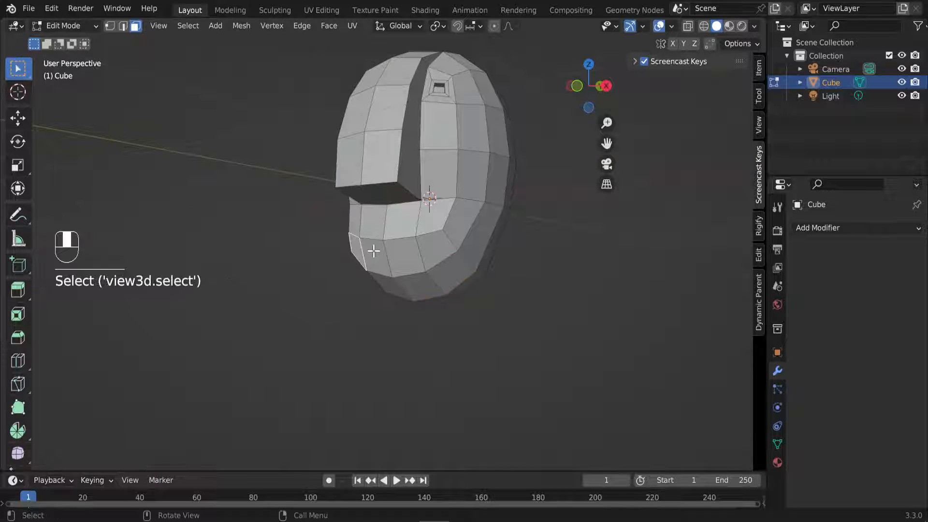
left_click(401, 253, "shift")
left_click(431, 247, "shift")
middle_click_drag(419, 292, 506, 309)
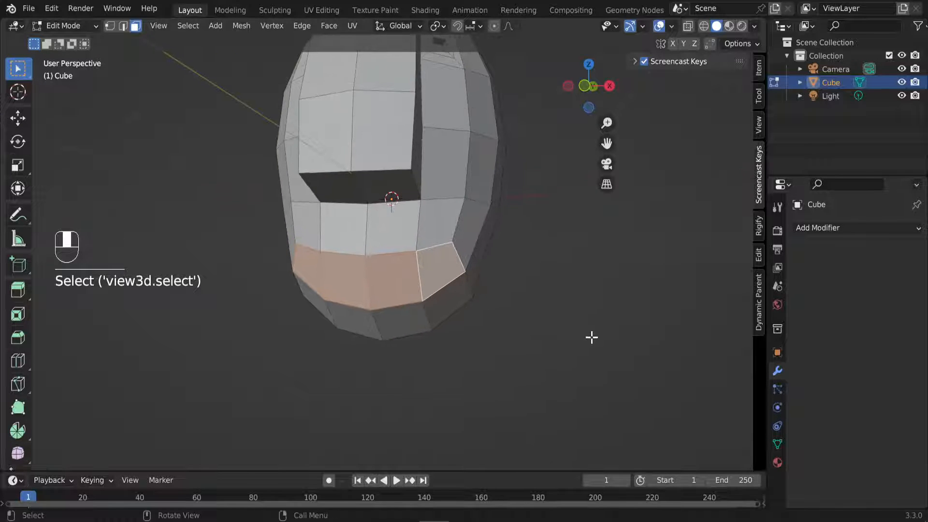
key("e")
key("s")
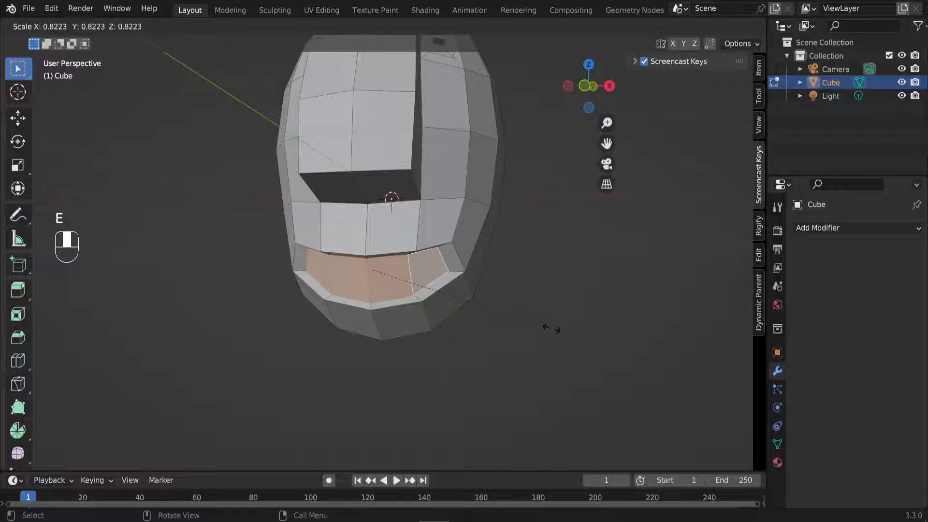
left_click(559, 334)
Step: Extrude the inset mouth faces into the head and scale them down
key("e")
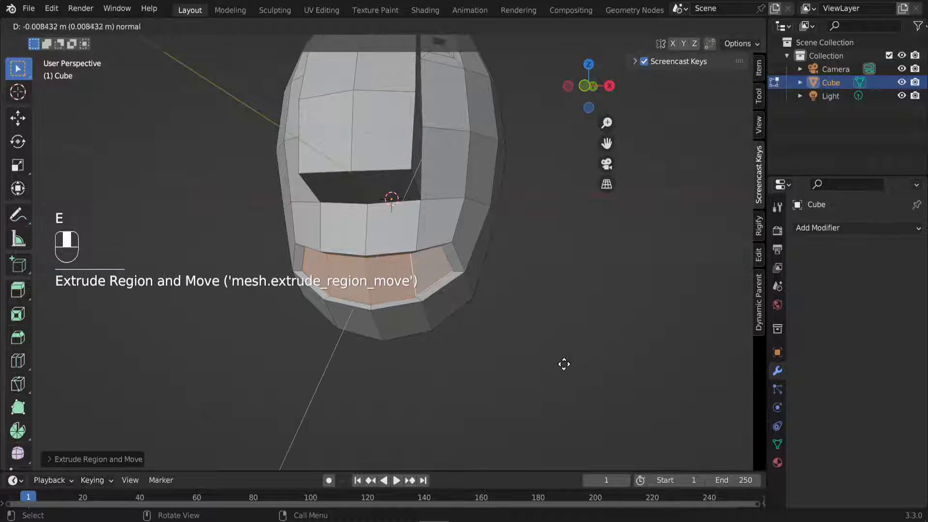
key("s")
left_click(516, 342)
Step: Scale the recessed mouth faces by -1 along the global Y axis to reverse their curve
middle_click_drag(516, 342, 377, 339)
scroll(376, 339, "up", 3)
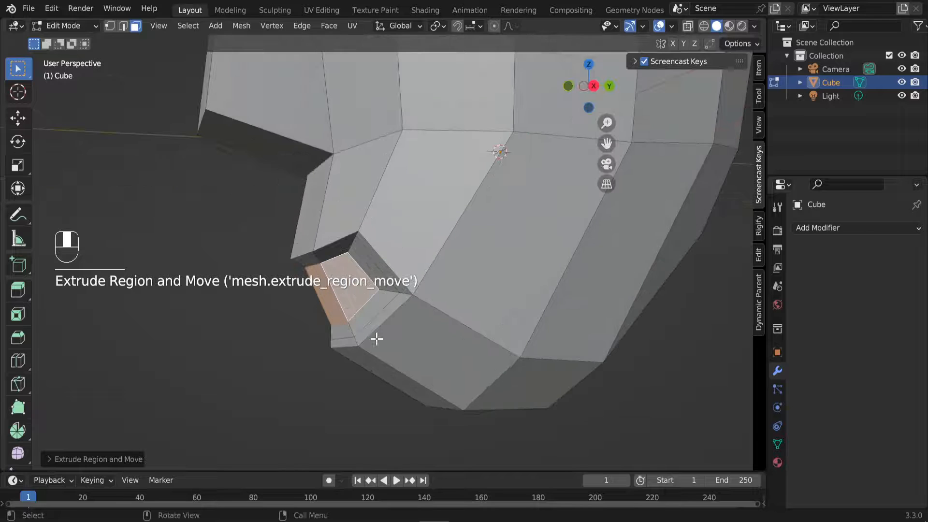
key("s")
key("y")
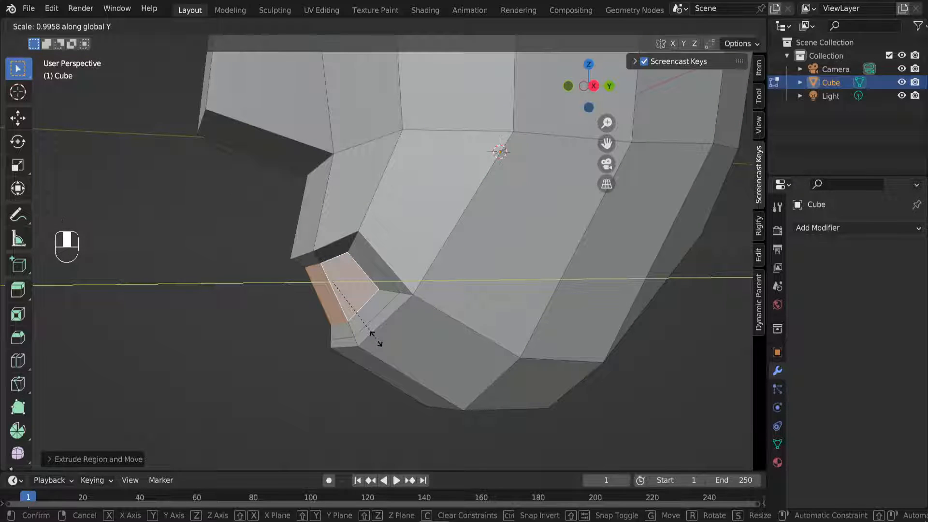
type("-1")
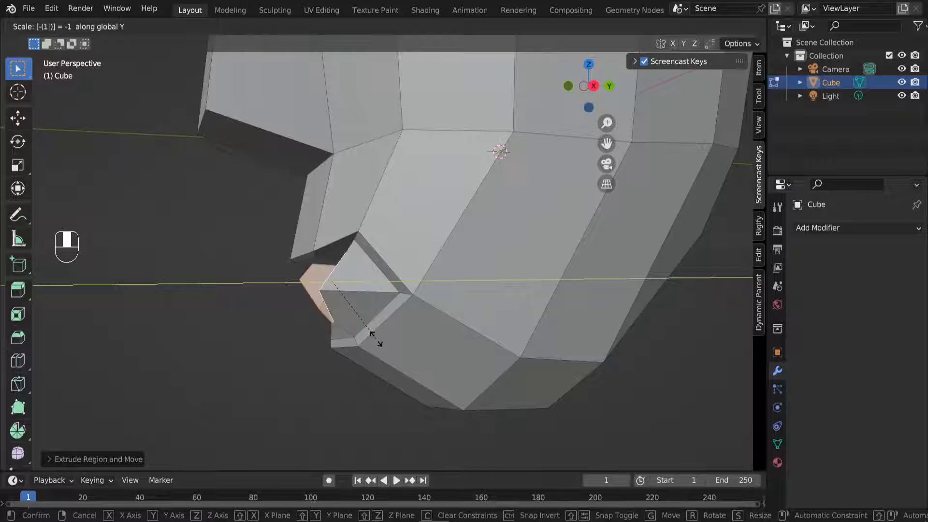
left_click(376, 338)
Step: Move the recessed mouth faces deeper into the head by about 0.12 m along the global Y axis
middle_click_drag(367, 316, 266, 249)
middle_click_drag(396, 313, 352, 356)
key("g")
key("y")
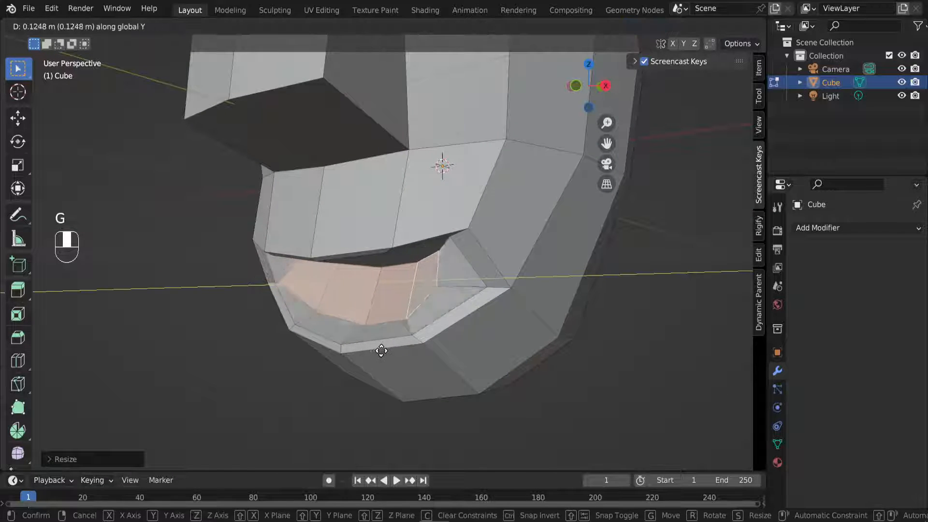
left_click(382, 345)
Step: Select the two middle faces of the mouth's floor and raise them about 0.09 m along the Z axis
middle_click_drag(382, 345, 462, 341)
left_click(413, 336)
left_click(365, 334, "shift")
middle_click_drag(365, 334, 377, 317)
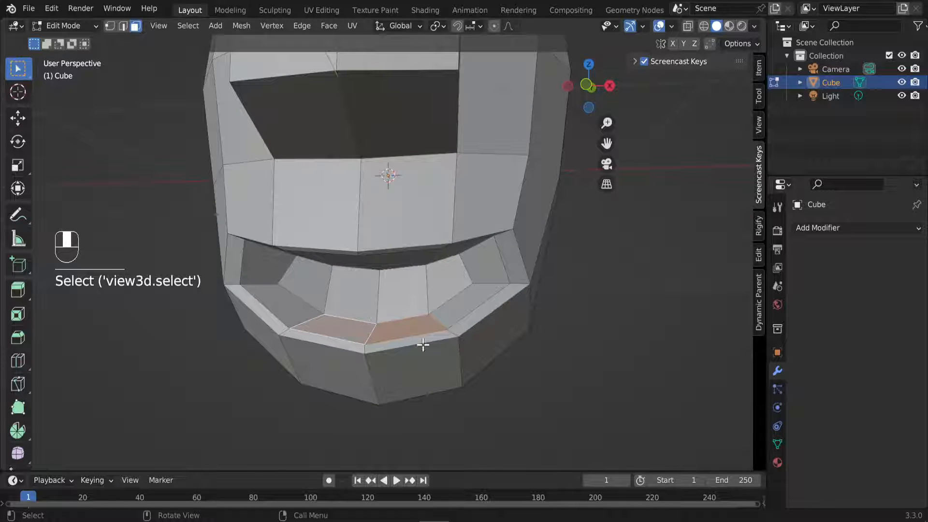
key("g")
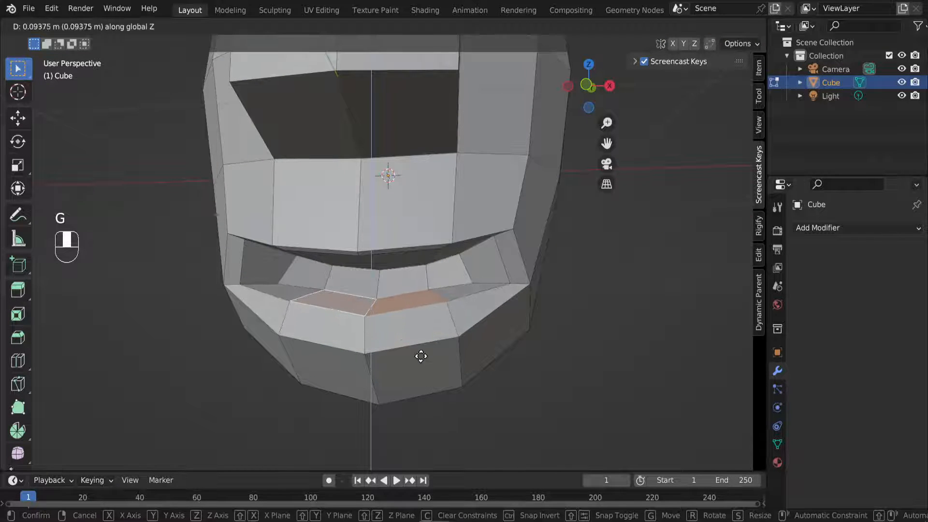
left_click(420, 356)
Step: Select the inner side face at one mouth corner, scale it down along Z and reposition it
left_click(493, 275)
key("s")
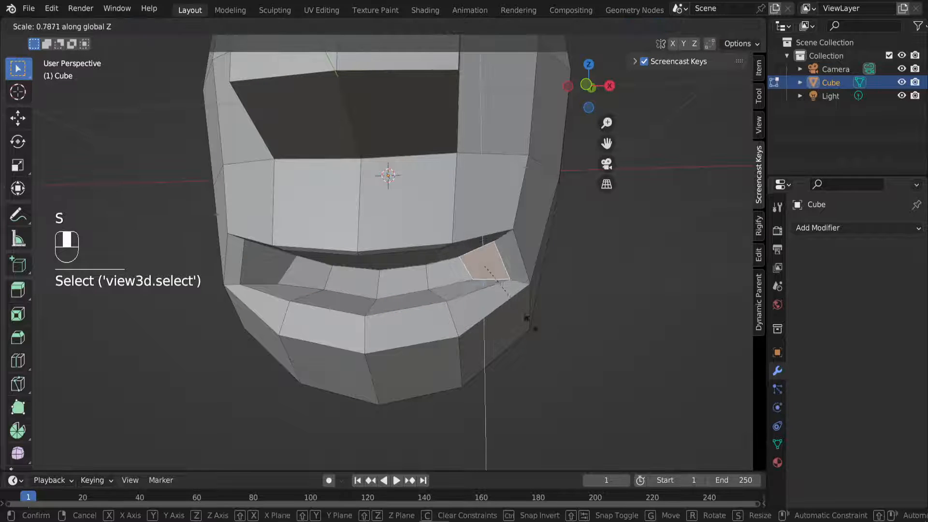
left_click(500, 296)
key("g")
left_click(506, 292)
Step: Check the whole head from the front and switch from Edit Mode to Object Mode
scroll(424, 317, "down", 4)
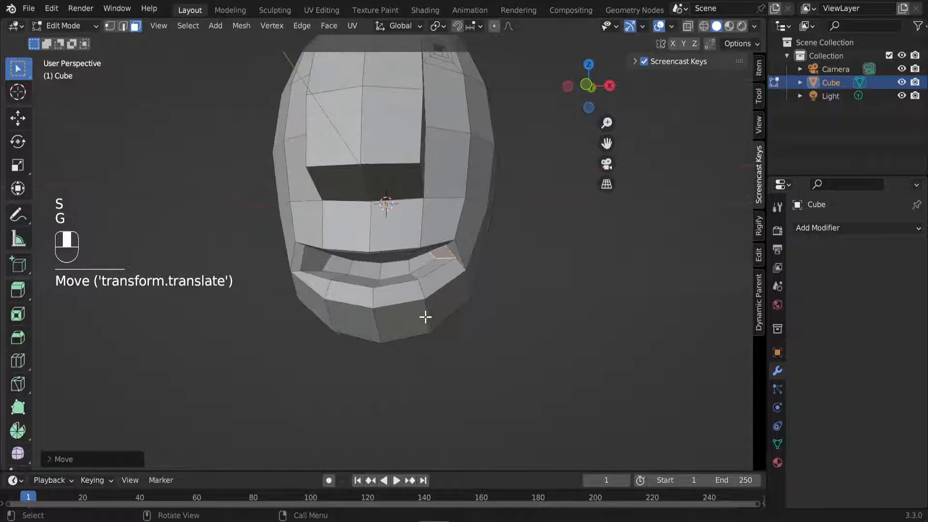
middle_click_drag(425, 317, 427, 174)
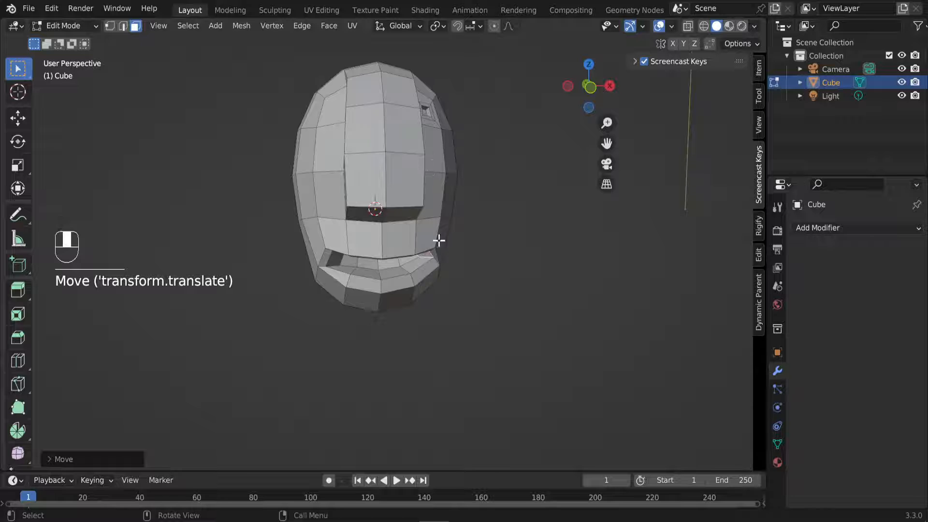
scroll(439, 240, "down", 3)
mouse_move(443, 255)
middle_mouse_down()
mouse_move(292, 295)
mouse_move(436, 259)
mouse_move(439, 237)
middle_mouse_up()
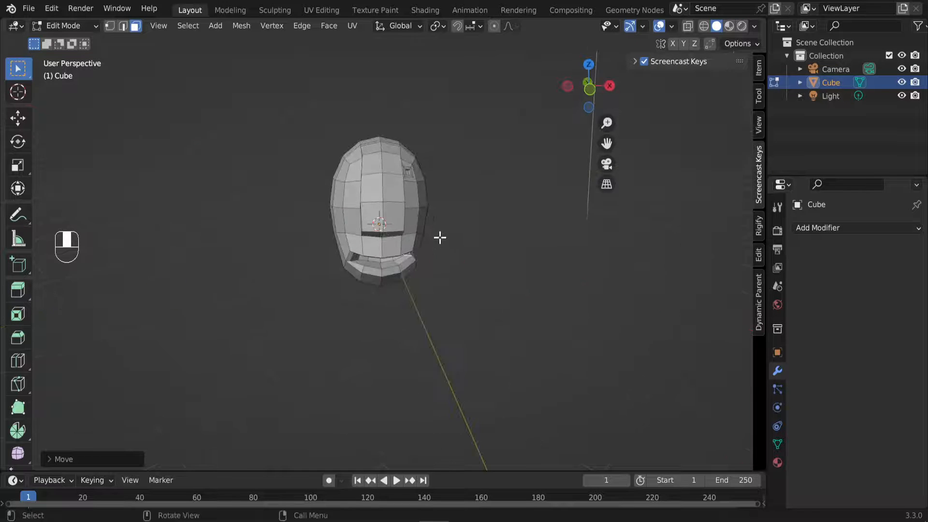
scroll(439, 238, "up", 2)
key("Tab")
middle_click_drag(511, 201, 478, 246, "shift")
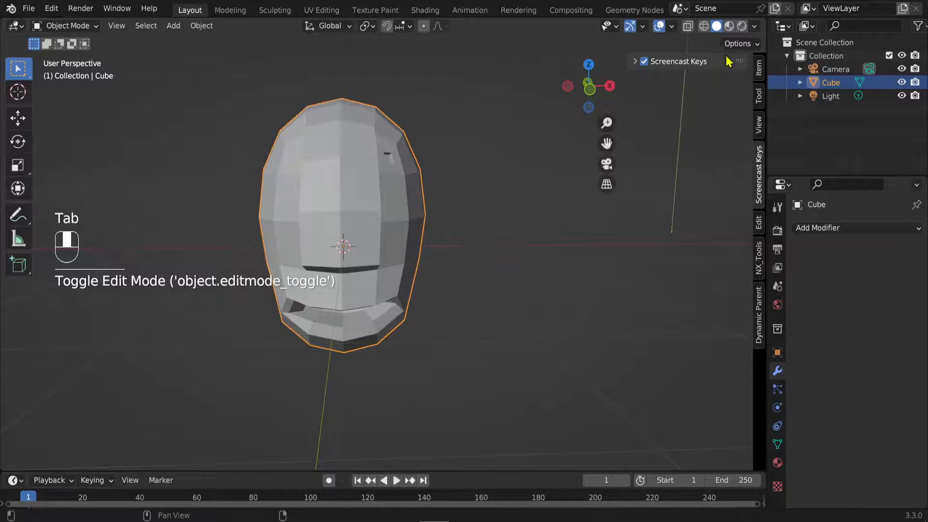
Step: Search the add-ons in the preferences for "mir" to check that Auto Mirror is enabled, and close the preferences
left_click(52, 8)
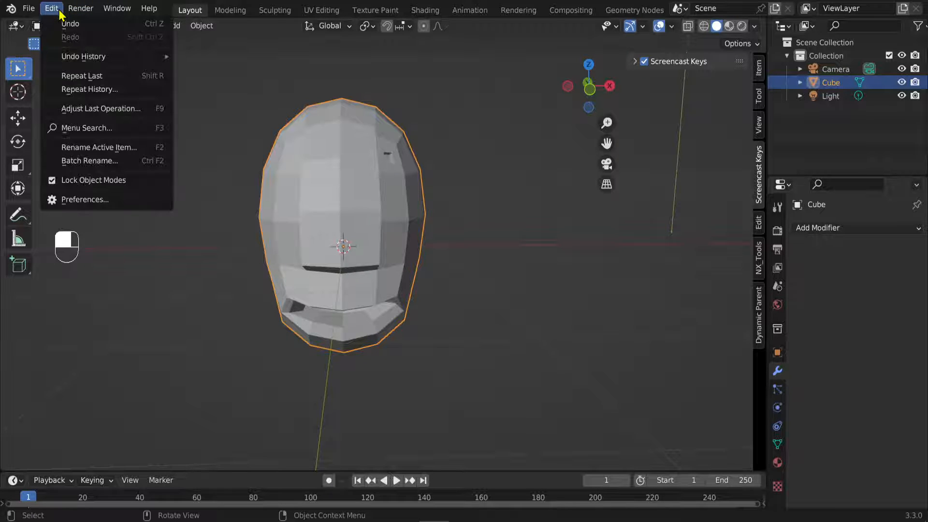
left_click(71, 200)
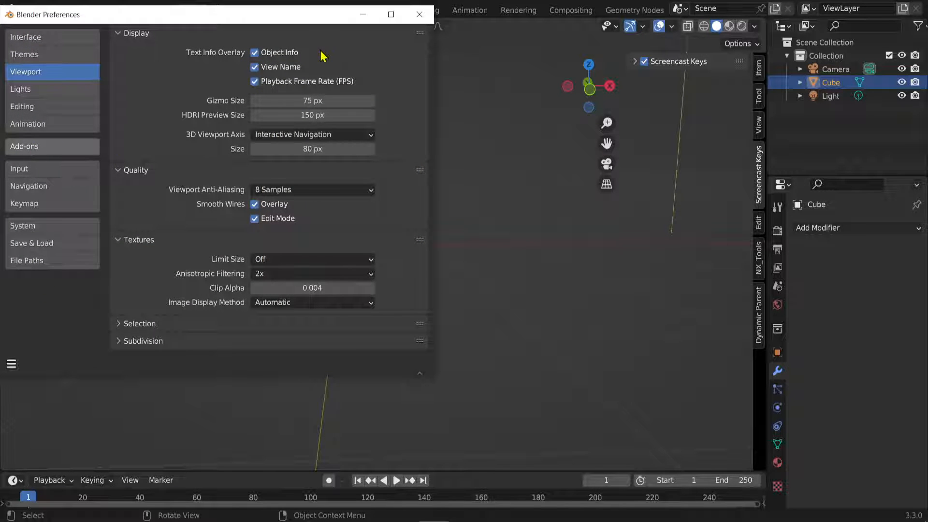
left_click(82, 147)
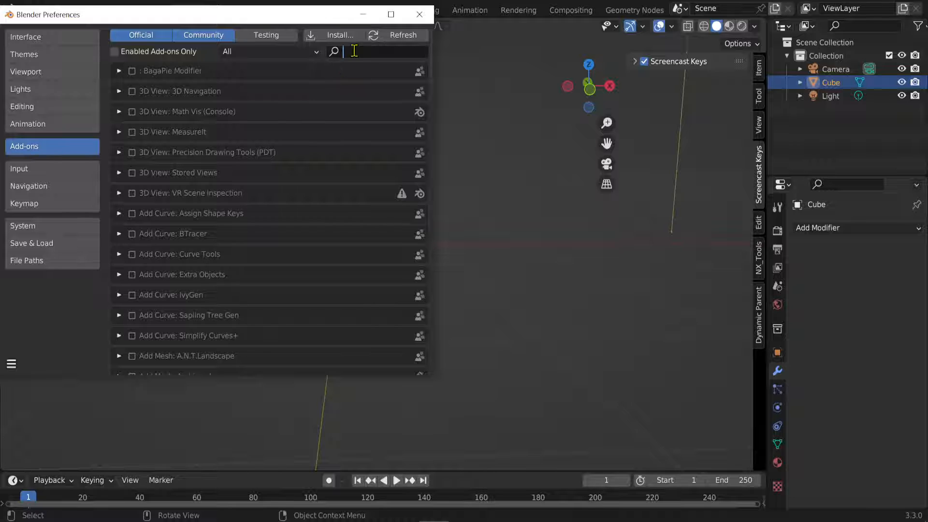
type("mir")
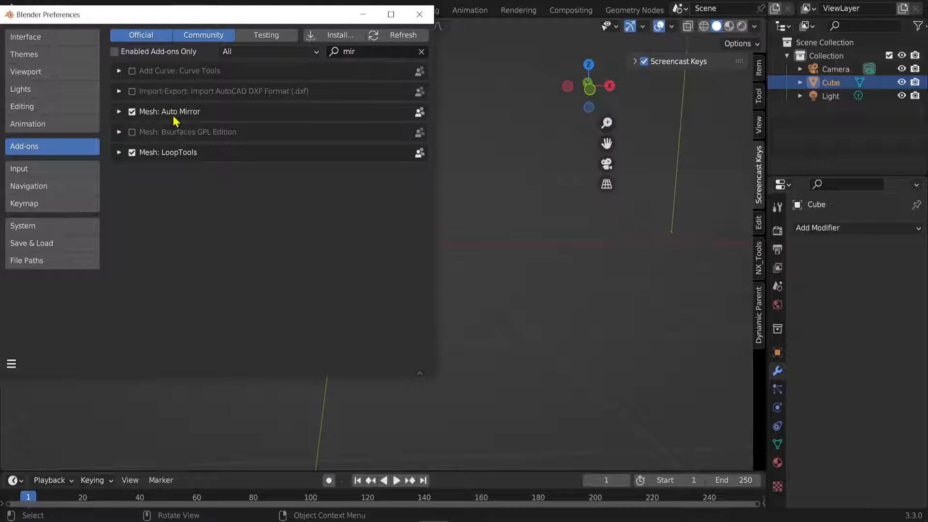
left_click(419, 14)
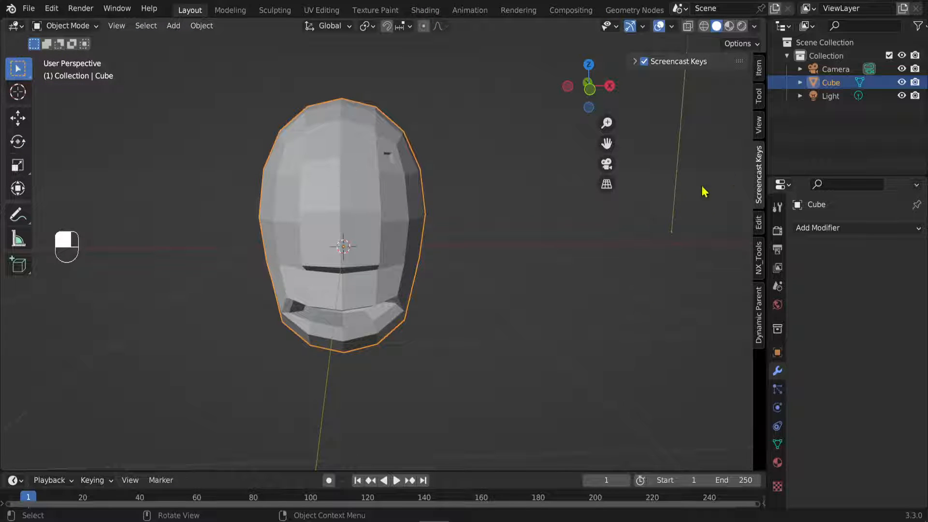
Step: Mirror the head with the AutoMirror tool across the X axis with Positive orientation, Cut and Mirror and Use Clip
middle_click_drag(580, 176, 508, 275)
key("n")
key("n")
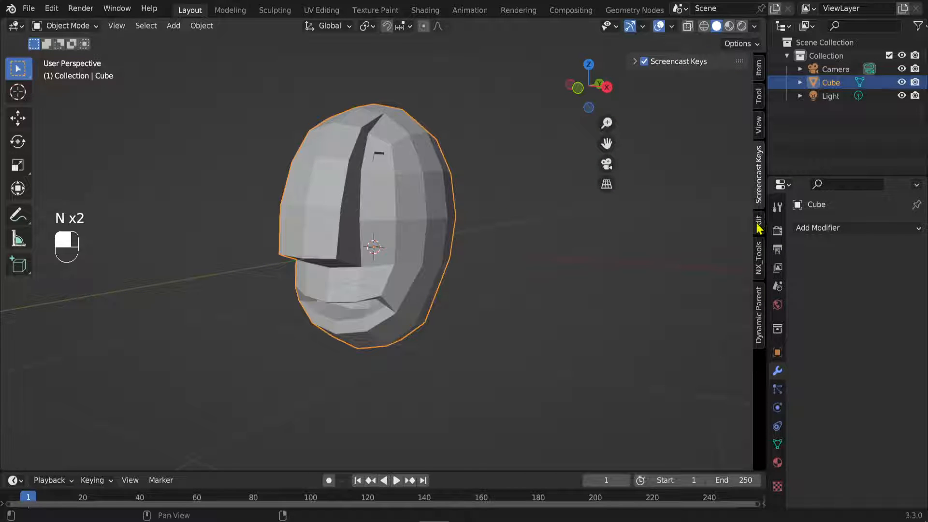
left_click(757, 225)
left_click(636, 62)
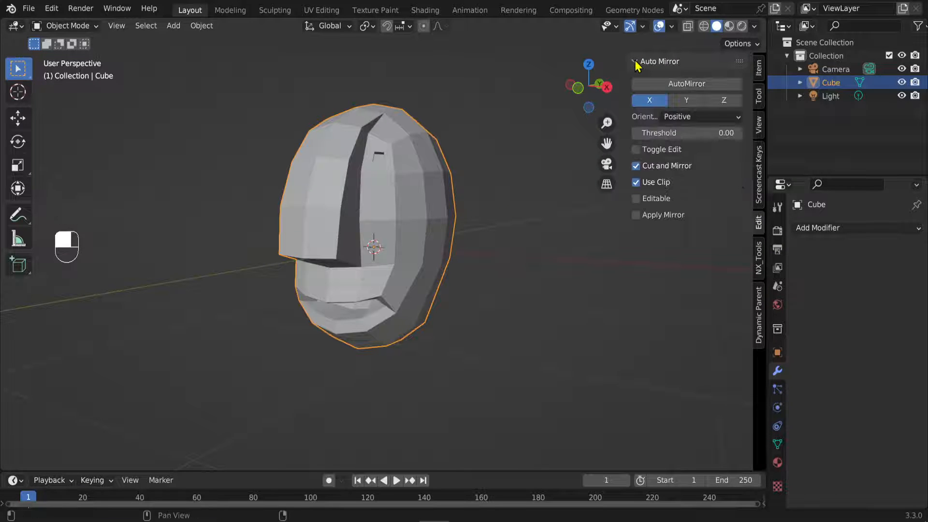
left_click(688, 85)
Step: Return to Edit Mode and inspect the mirrored head from the front and side
middle_click_drag(366, 237, 333, 180)
scroll(410, 220, "up", 3)
scroll(240, 101, "down", 2)
key("Tab")
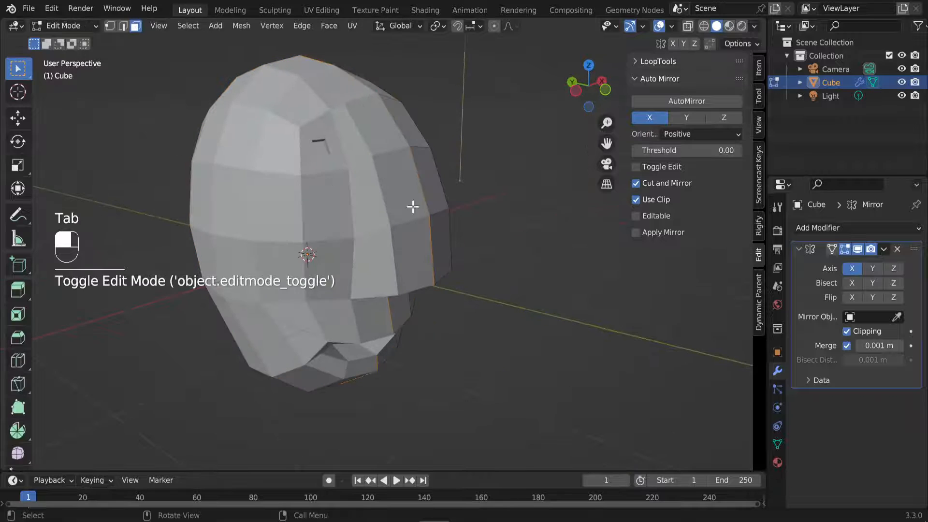
middle_click_drag(413, 207, 293, 140)
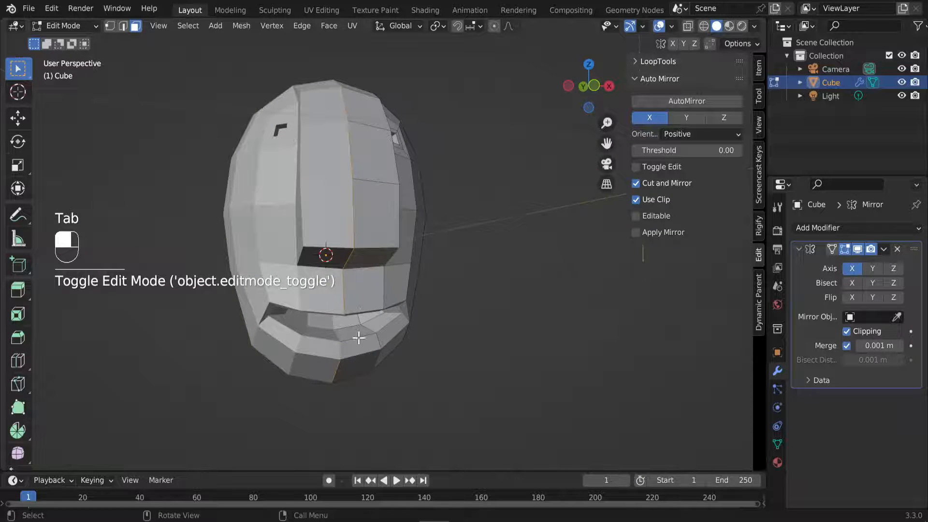
middle_click_drag(359, 337, 238, 347)
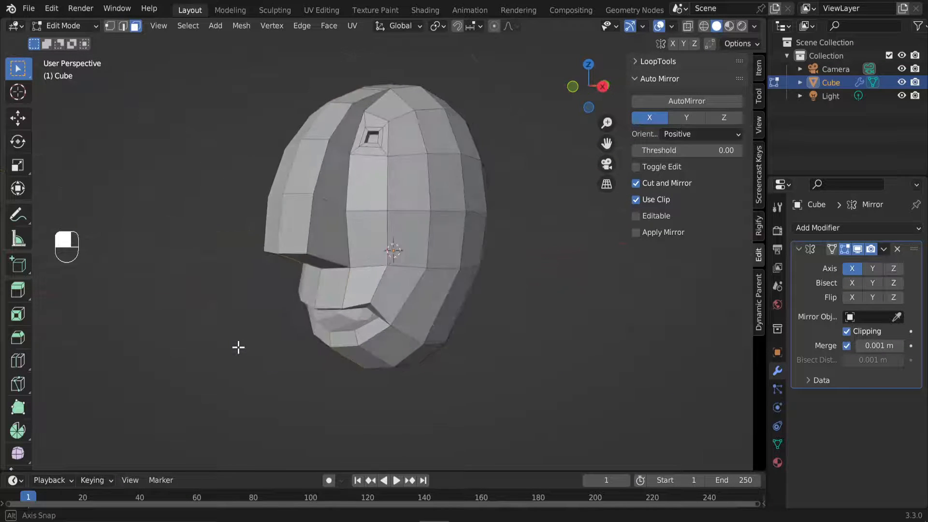
Step: Collapse the Mirror modifier and add a Subdivision Surface modifier to the head
left_click(805, 249)
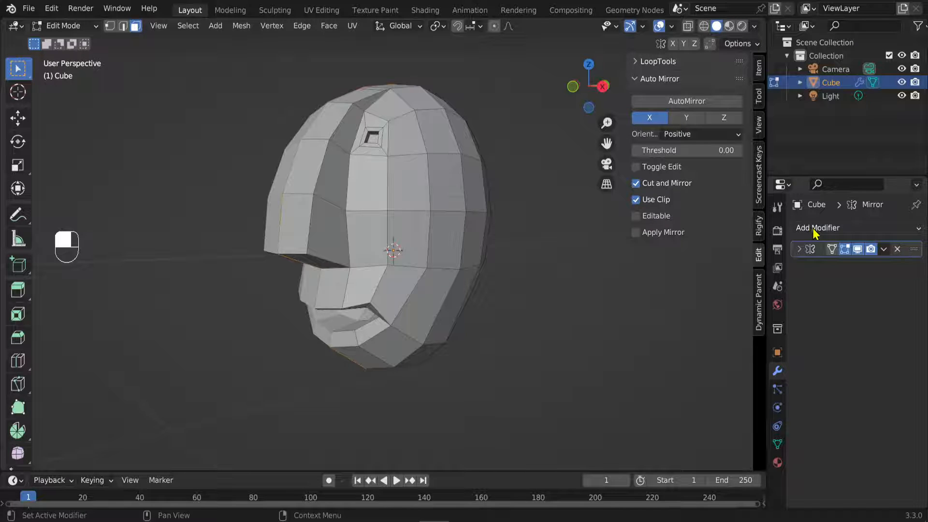
left_click(816, 229)
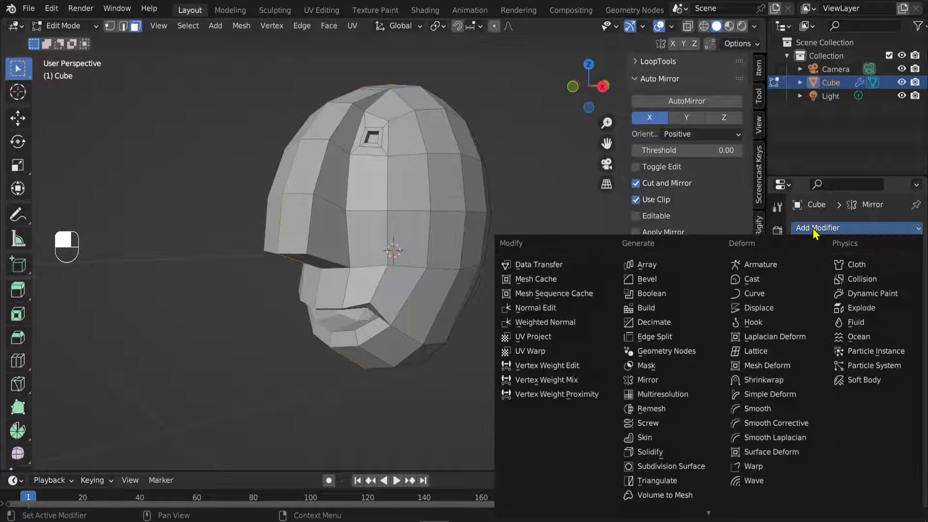
left_click(682, 466)
middle_click_drag(464, 344, 410, 352)
scroll(484, 360, "down", 3)
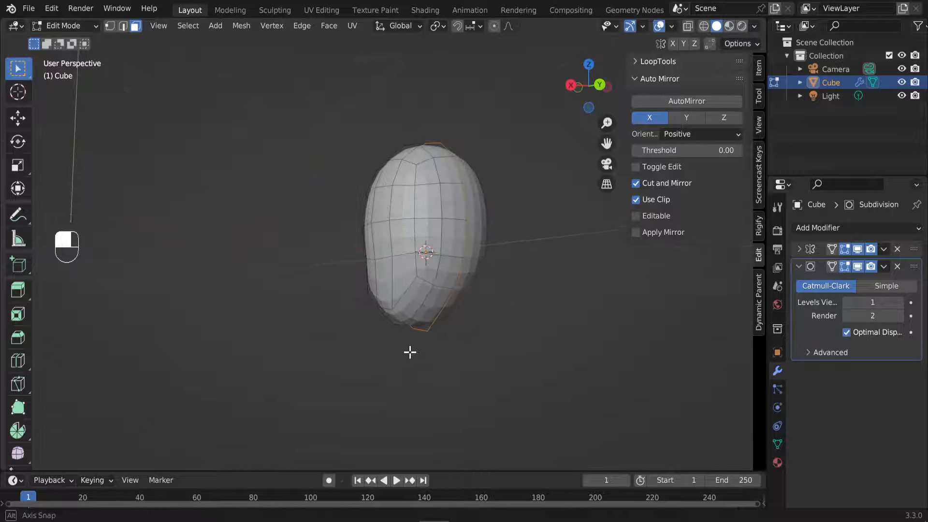
Step: Rotate and move the lower face at the back of the head in side view to flatten the underside for the neck
left_click(428, 306, "shift")
middle_click_drag(469, 319, 526, 311)
key("KP_3")
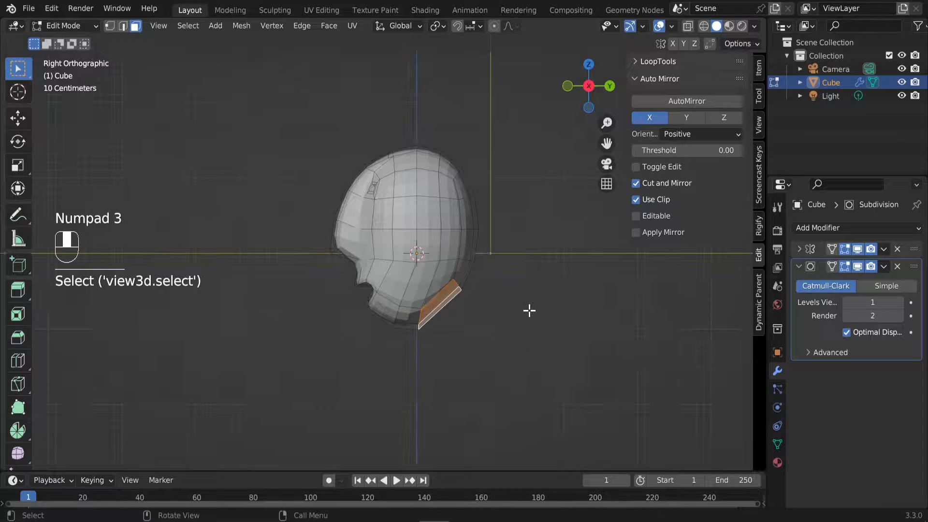
key("r")
left_click(531, 337)
key("g")
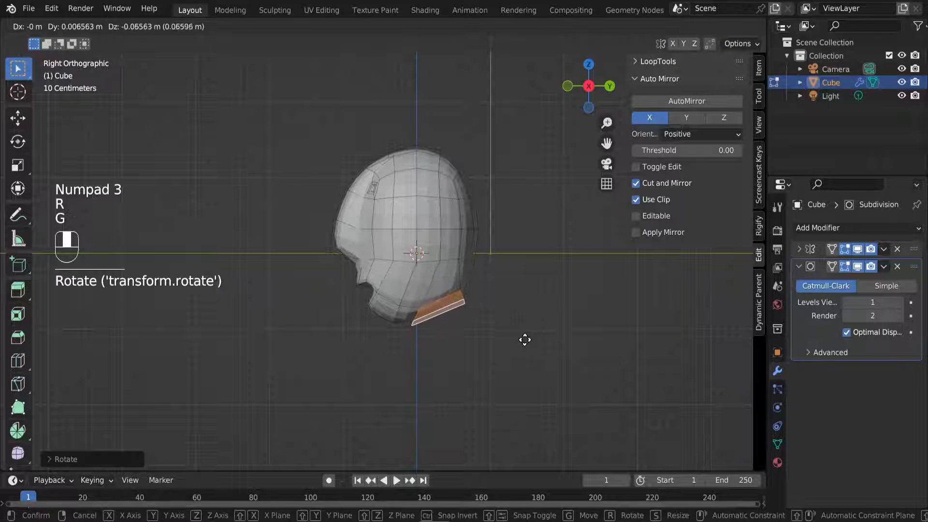
left_click(514, 311)
key("r")
left_click(524, 309)
key("g")
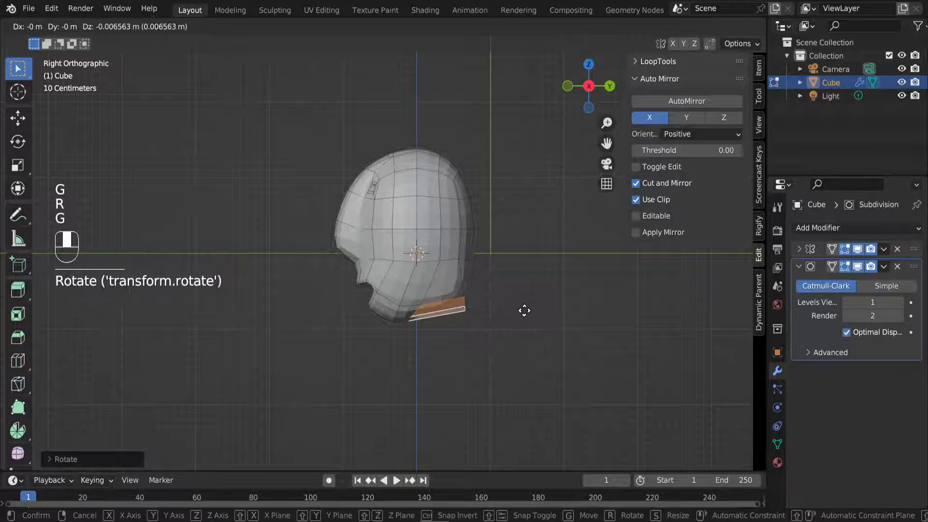
left_click(515, 317)
Step: Switch to Object Mode, apply Shade Smooth to the head and check the smoothed face
middle_click_drag(421, 336, 286, 353)
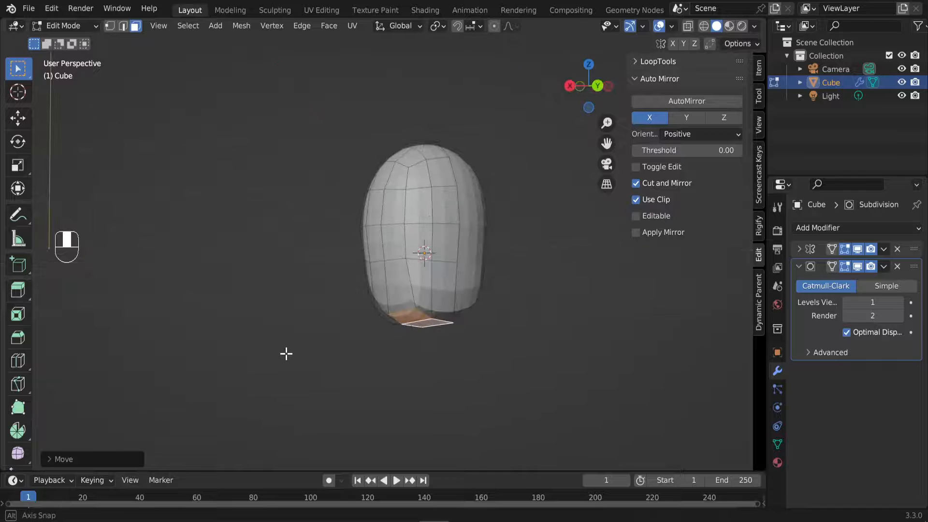
key("Tab")
scroll(459, 283, "up", 2)
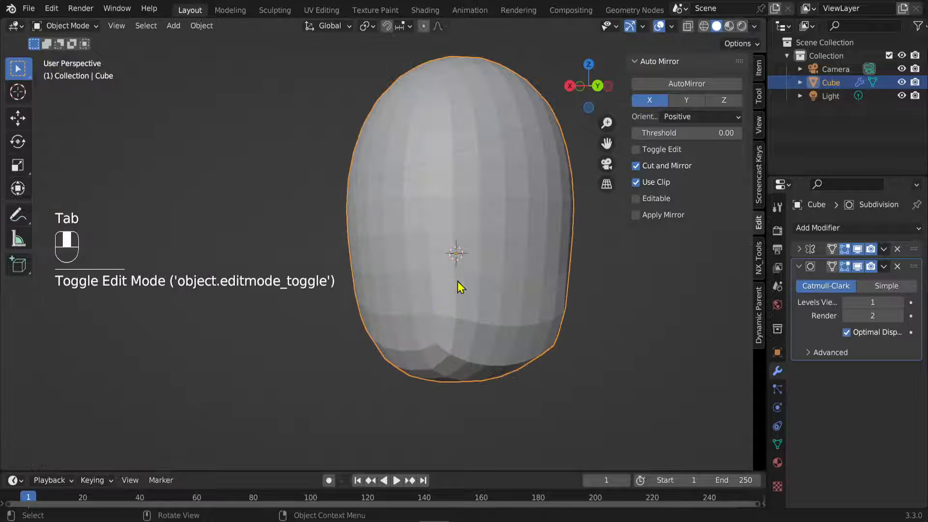
middle_click_drag(407, 321, 588, 346)
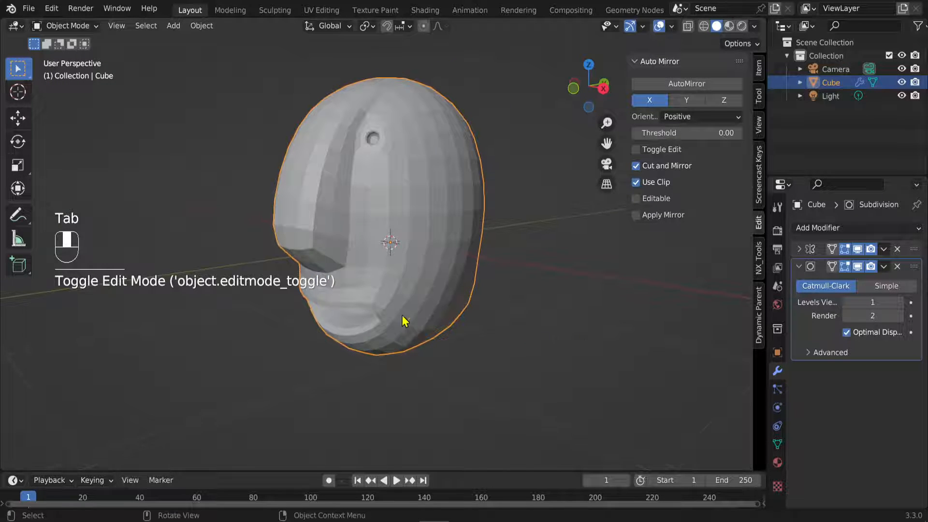
middle_click_drag(406, 321, 368, 207)
right_click(366, 187)
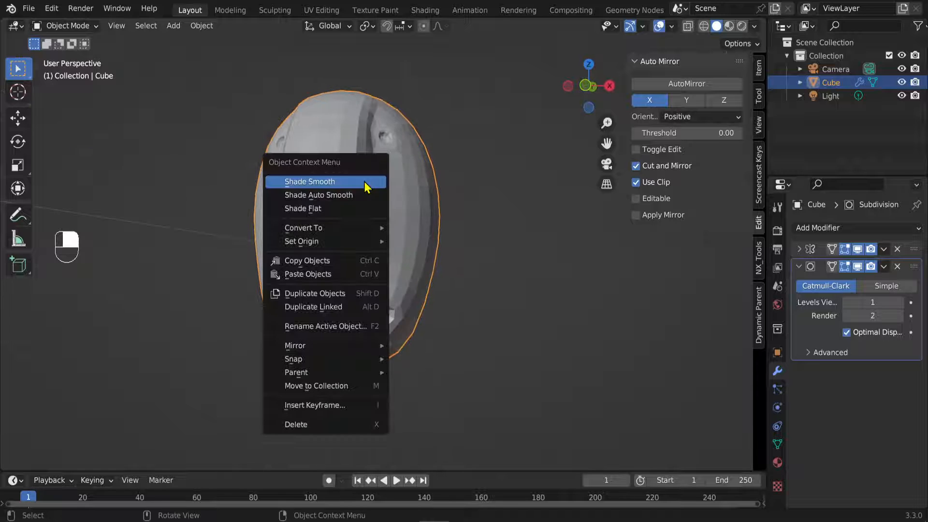
left_click(328, 188)
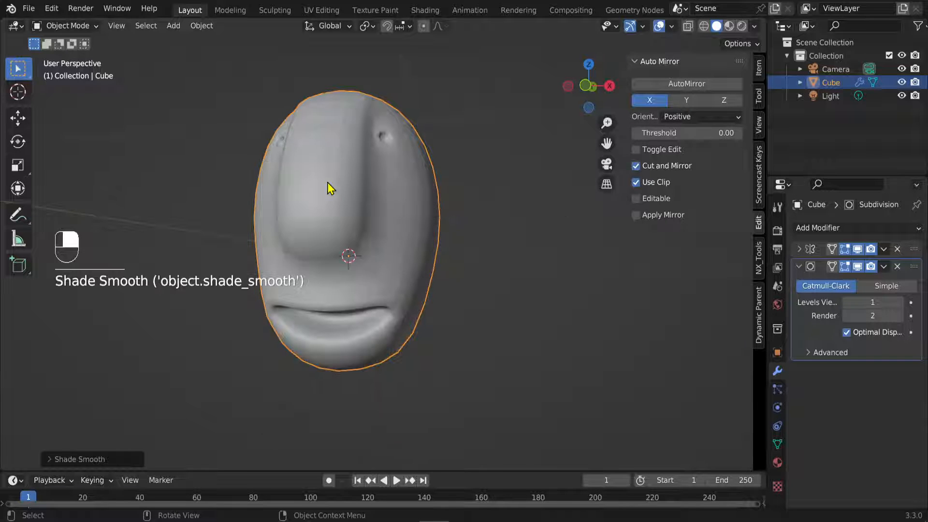
mouse_move(322, 323)
middle_mouse_down()
mouse_move(483, 305)
mouse_move(286, 296)
mouse_move(249, 335)
mouse_move(303, 307)
middle_mouse_up()
scroll(346, 313, "up", 4)
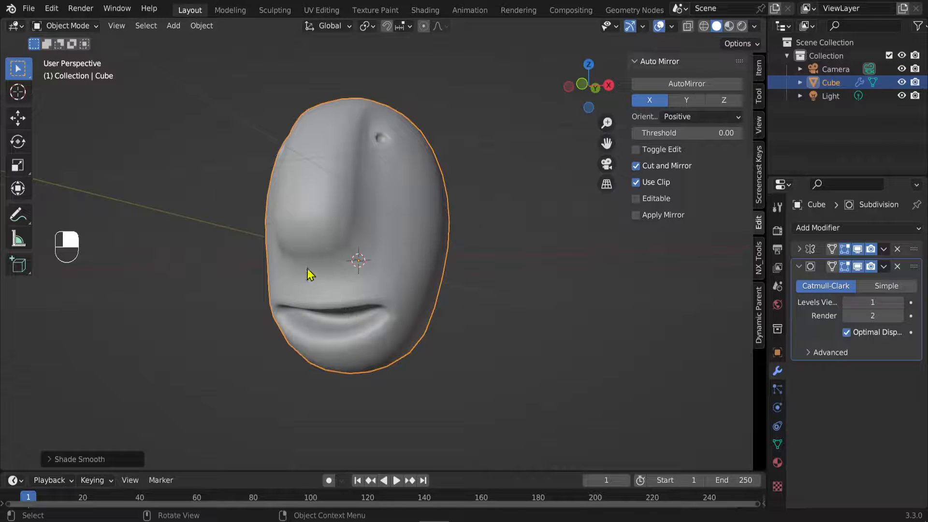
scroll(290, 266, "up", 3)
middle_click_drag(285, 263, 310, 248)
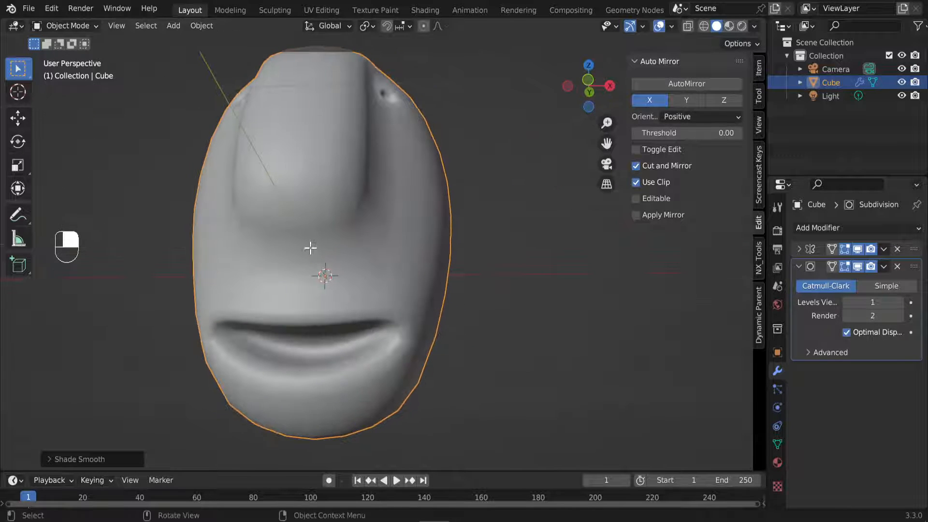
Step: Return to Edit Mode, select the strip of faces running from the nose up over the forehead, and extrude it slightly outward
key("Tab")
left_click(319, 193)
scroll(349, 189, "down", 1)
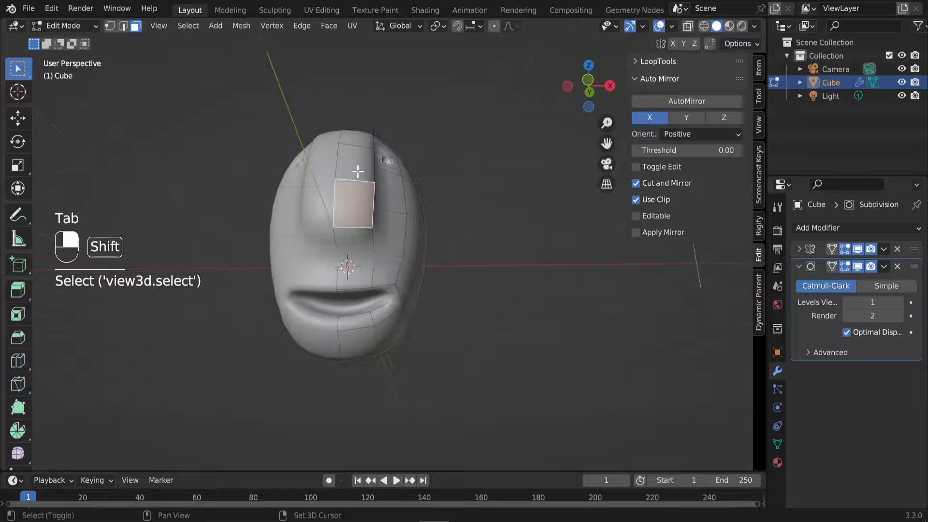
left_click(358, 171, "shift")
middle_click_drag(359, 181, 369, 242)
left_click(356, 169, "shift")
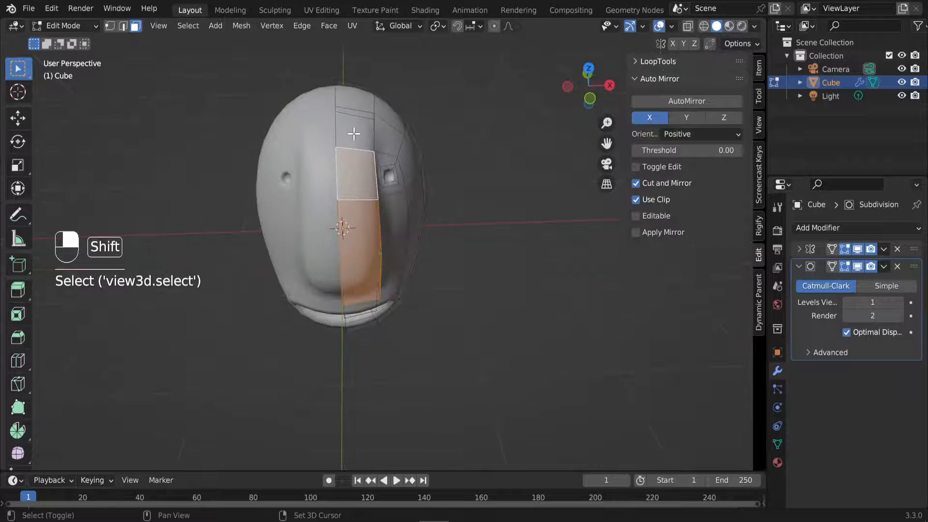
left_click(354, 133, "shift")
middle_click_drag(410, 279, 419, 234)
scroll(394, 269, "up", 2)
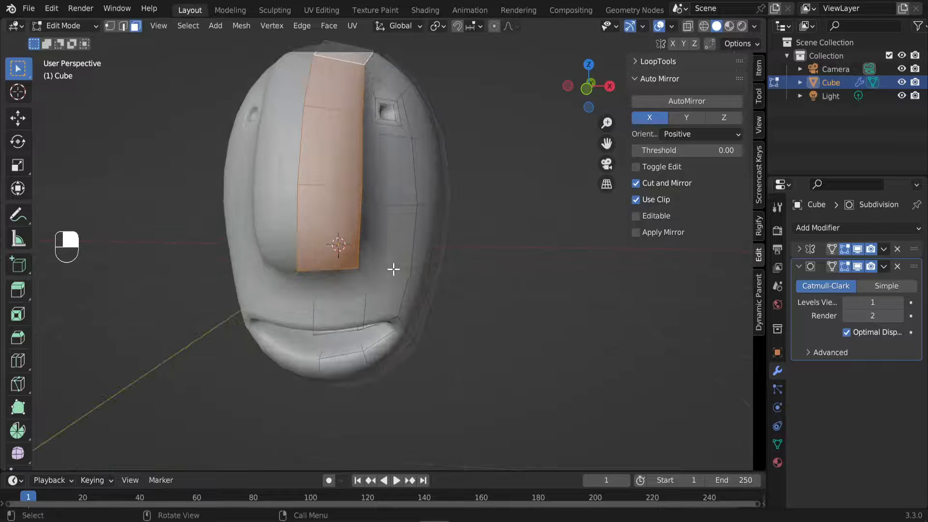
middle_click_drag(423, 296, 295, 231)
key("e")
left_click(489, 277)
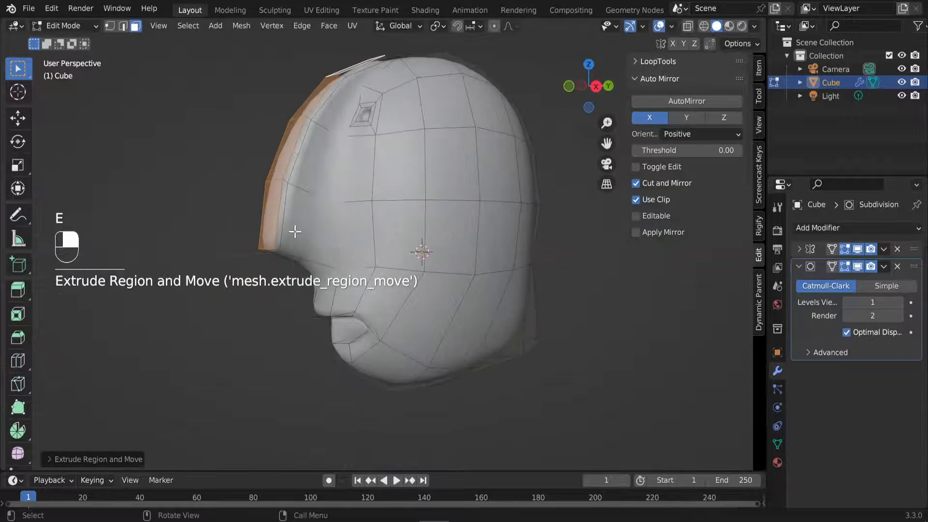
Step: Switch to vertex selection and slide the side vertex at the upper end of the extruded strip forward along its edge
middle_click_drag(415, 209, 480, 325, "shift")
scroll(484, 309, "up", 3)
middle_click_drag(491, 268, 460, 322)
left_click(109, 26)
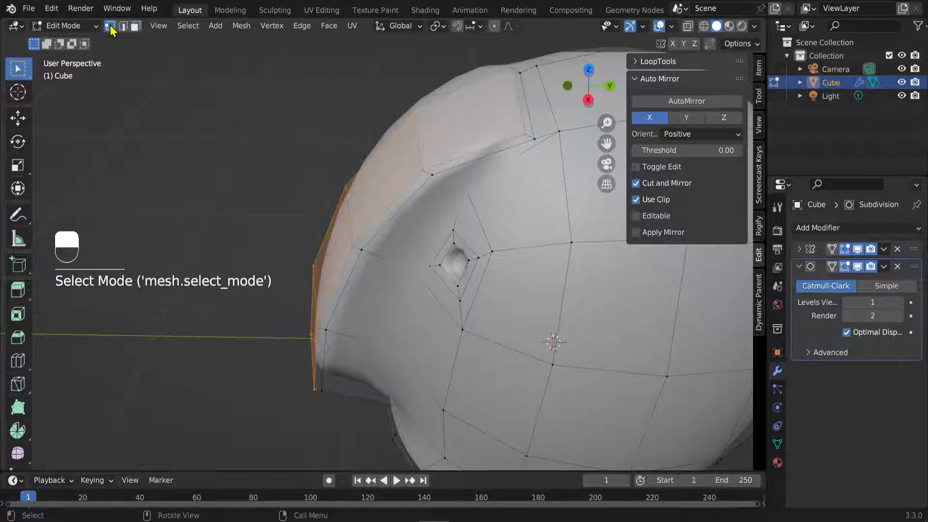
left_click(521, 136)
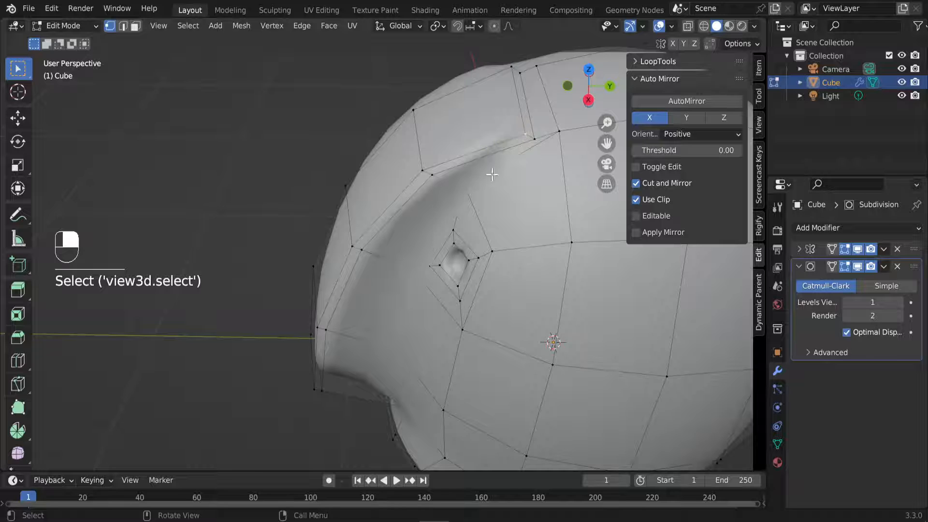
scroll(492, 175, "down", 2)
middle_click_drag(454, 203, 419, 190)
key("g")
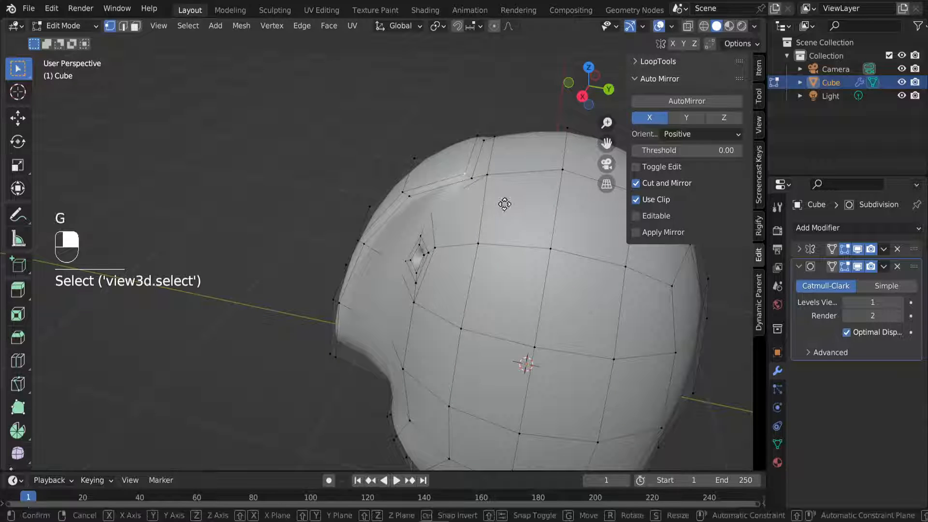
key("g")
left_click(476, 207)
middle_click_drag(476, 206, 464, 225)
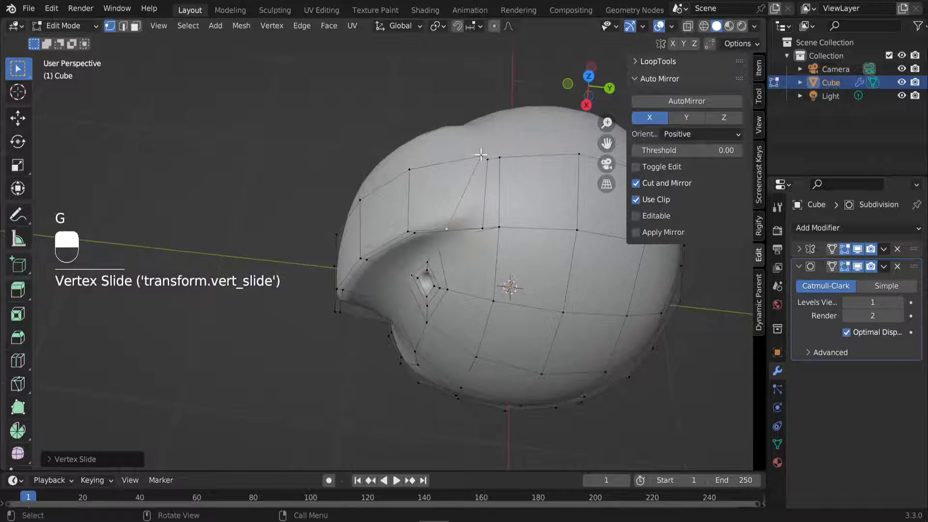
Step: Slide the two centreline vertices at the strip's upper end forward to even out their spacing
left_click(482, 154)
key("g")
key("g")
left_click(452, 201)
left_click(482, 168)
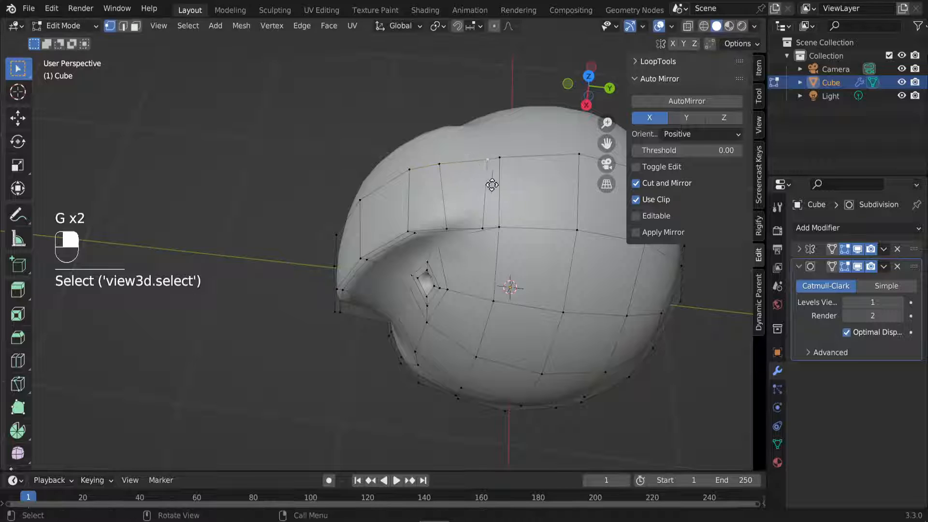
key("g")
key("g")
left_click(476, 183)
Step: Slide the two side vertices at the strip's upper end forward to line up with the centreline vertices
left_click(451, 229)
key("g")
key("g")
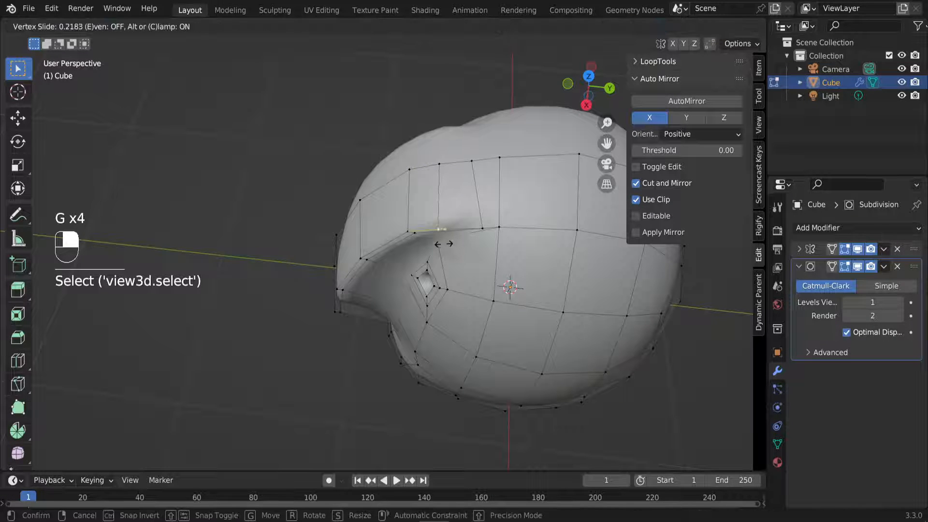
left_click(441, 243)
left_click(481, 228)
key("g")
key("g")
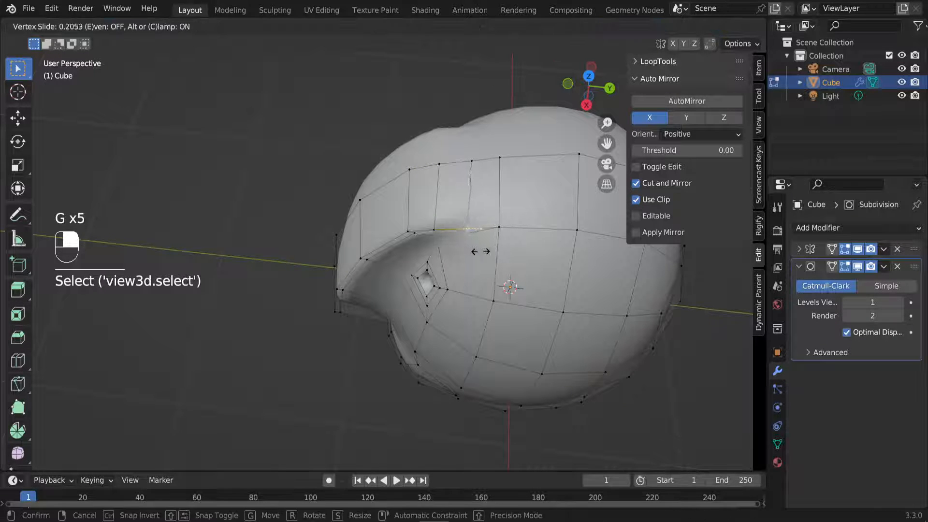
left_click(480, 252)
Step: Adjust the side vertex where the strip's upper end meets the head and check the shape in Object Mode
left_click(478, 216)
mouse_move(478, 213)
middle_mouse_down()
mouse_move(483, 181)
mouse_move(458, 168)
mouse_move(476, 197)
middle_mouse_up()
left_click(457, 168)
key("g")
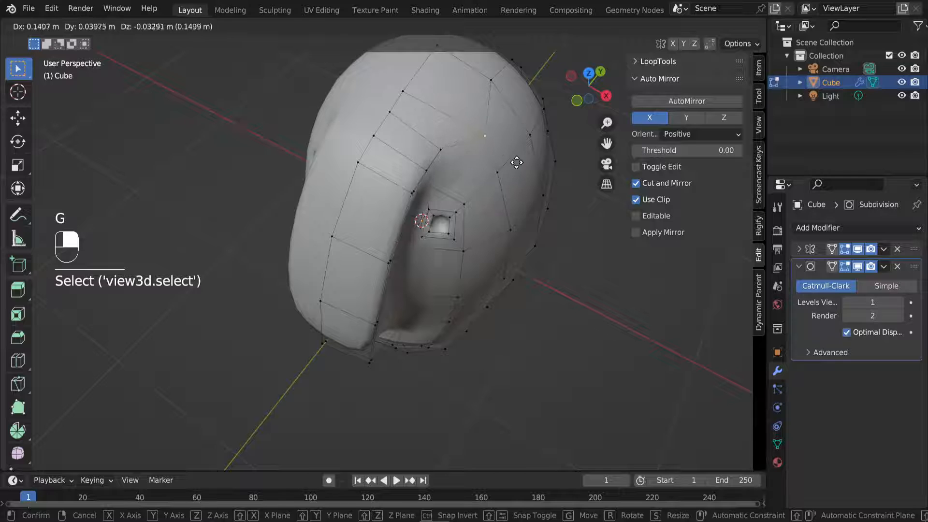
left_click(466, 149)
left_click(467, 149)
middle_click_drag(466, 149, 465, 128)
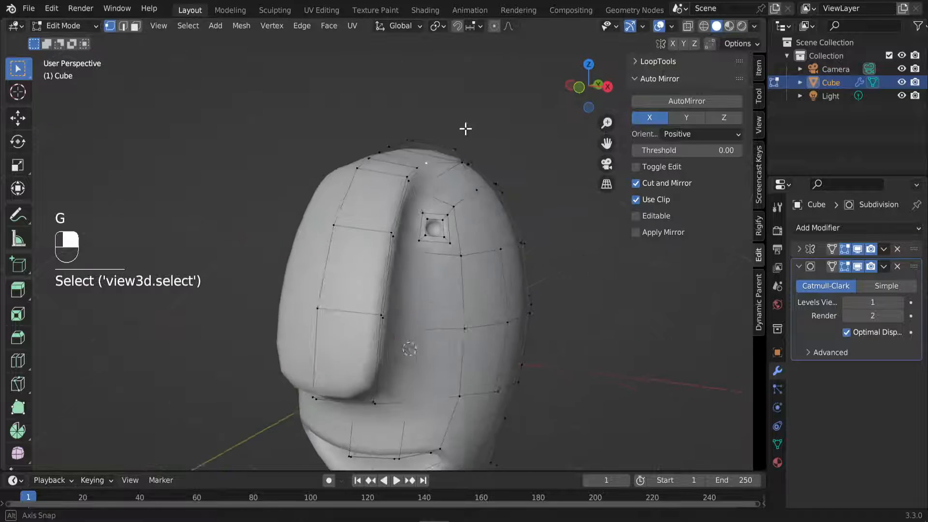
key("Tab")
middle_click_drag(459, 269, 397, 344)
key("Tab")
Step: Slide the base vertices along the strip's side above the eye socket to soften the transition into the forehead
middle_click_drag(425, 199, 417, 219)
left_click(416, 218)
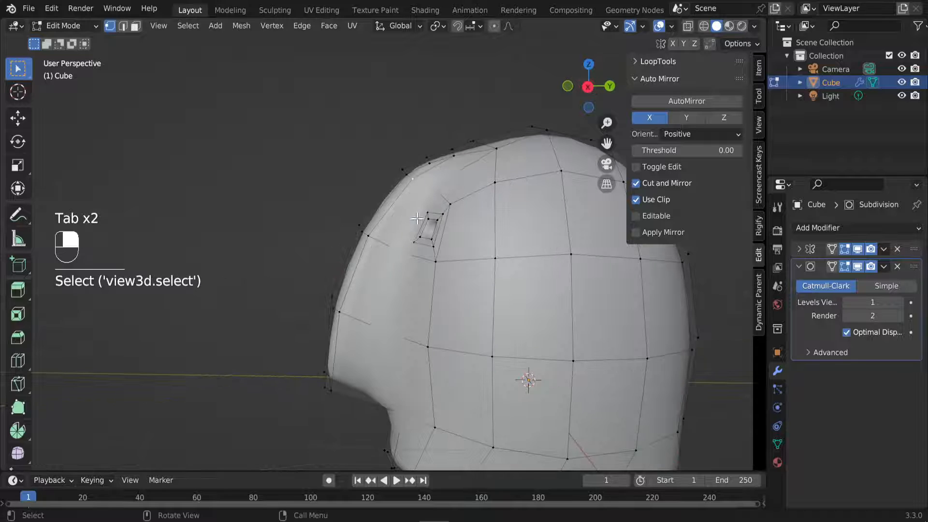
key("g")
key("g")
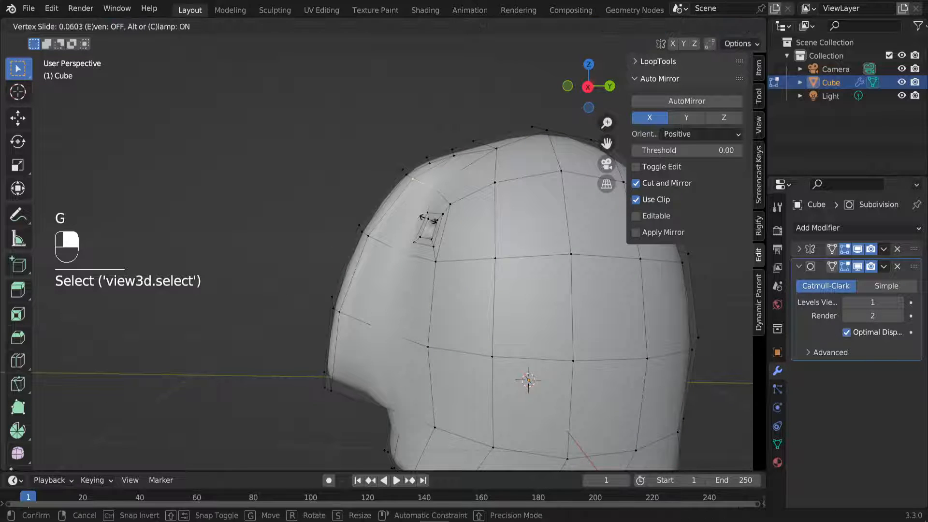
left_click(435, 213)
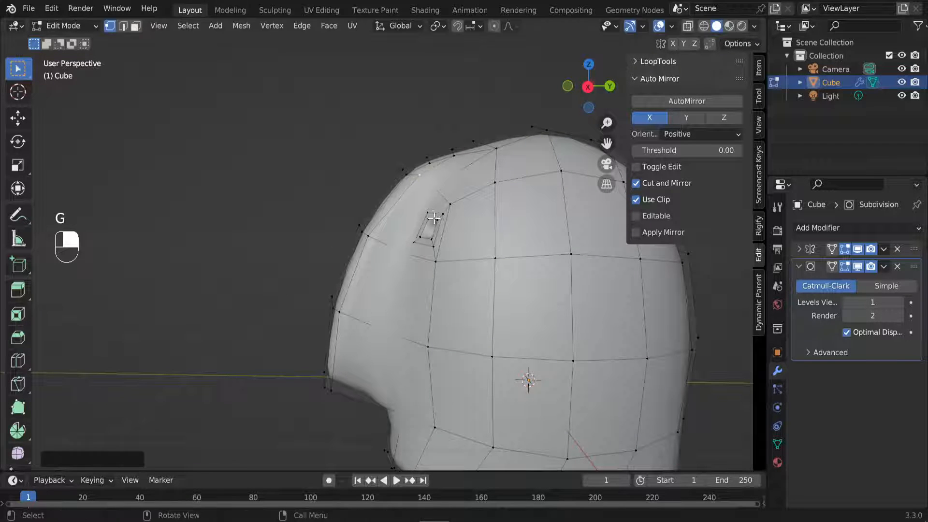
left_click(457, 162)
key("g")
left_click(469, 209)
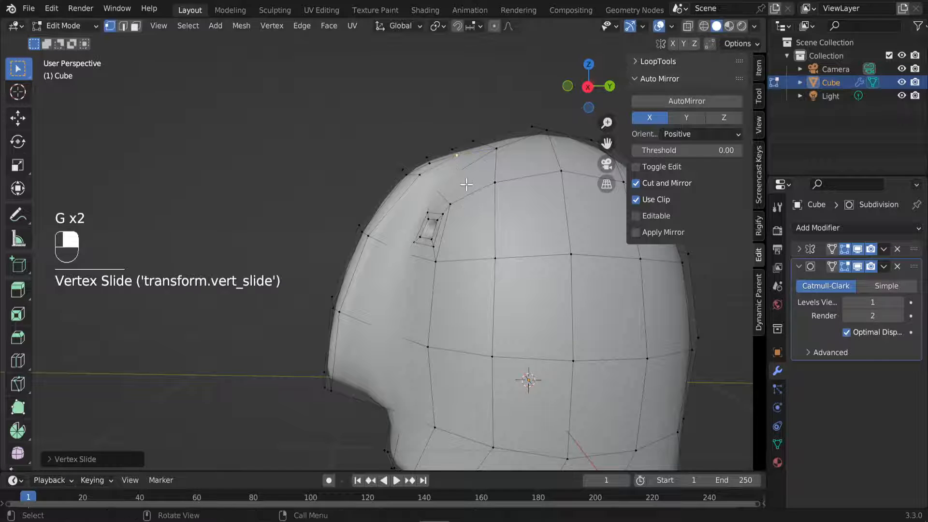
key("g")
left_click(462, 187)
Step: Shift the next two base vertices down the nose's side away from the ridge, towards the cheek
middle_click_drag(390, 244, 383, 241)
left_click(406, 235)
key("g")
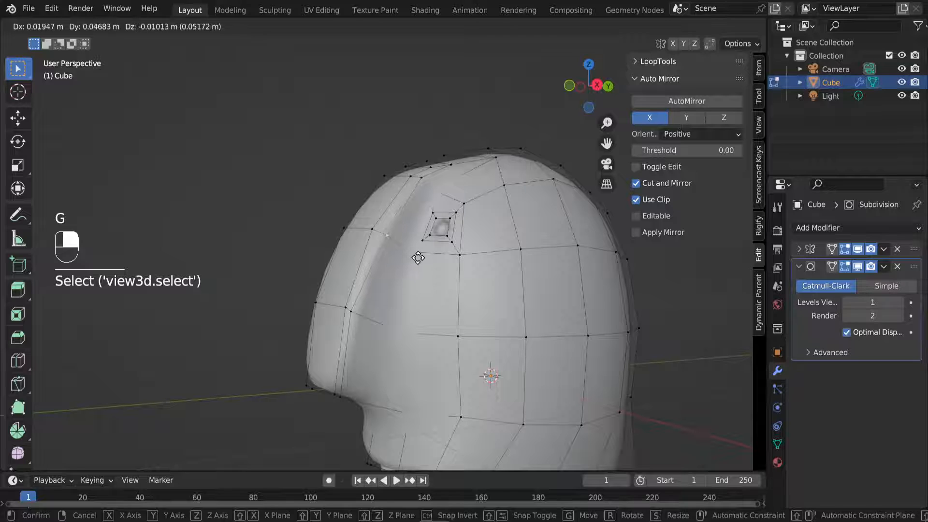
left_click(415, 257)
middle_click_drag(373, 284, 350, 302)
left_click(349, 302)
key("g")
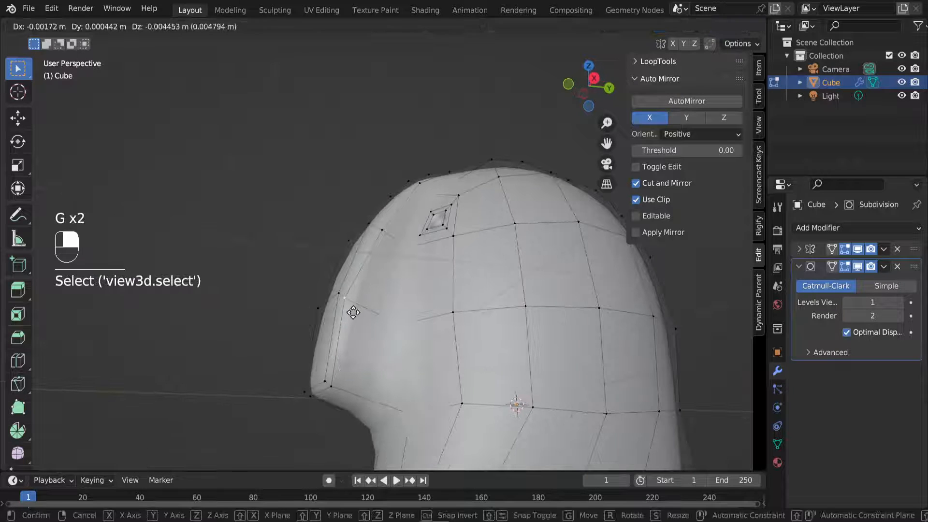
key("g")
left_click(365, 317)
Step: Slide the base vertex at the nose's lower side corner along its edge towards the cheek
left_click(338, 385)
key("g")
key("g")
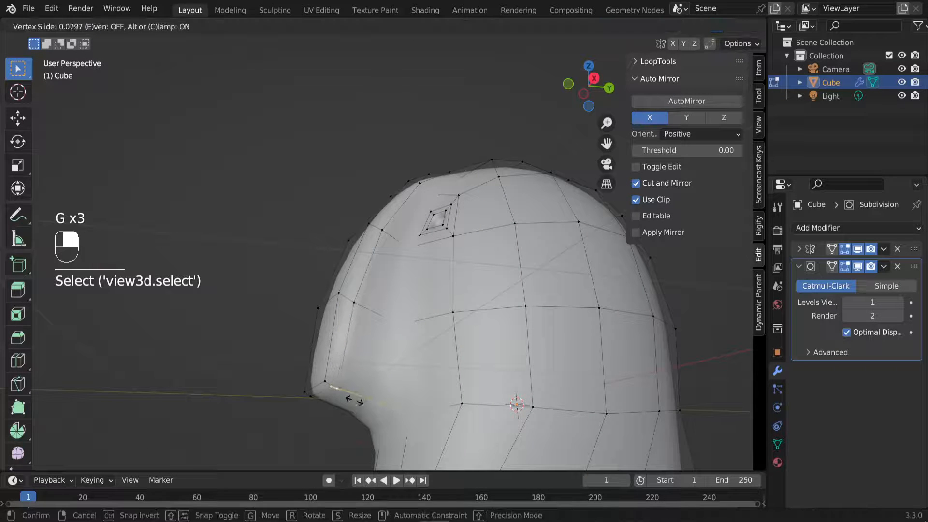
left_click(377, 413)
Step: Slide the centre vertex under the nose tip down towards the mouth and move the neighbouring corner vertex slightly down and outward
left_click(312, 403)
middle_click_drag(312, 403, 406, 381)
key("g")
key("g")
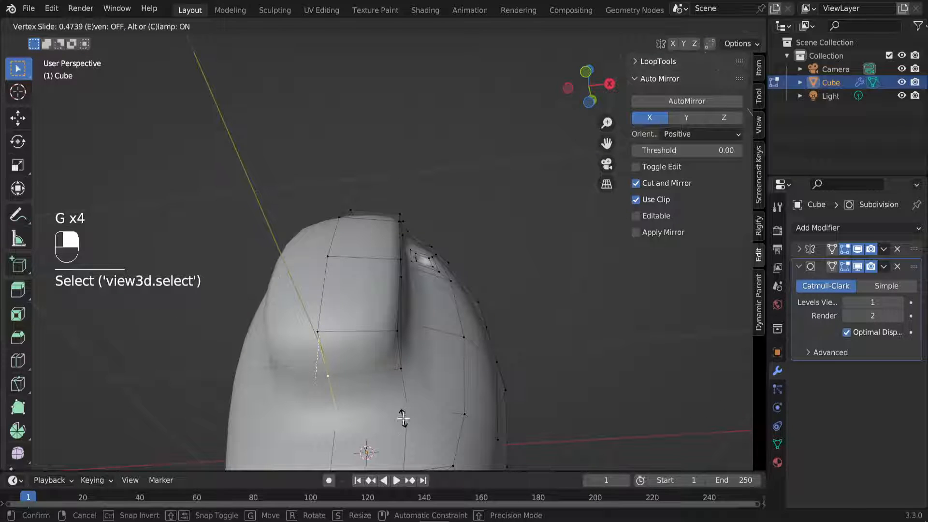
left_click(402, 418)
left_click(399, 369)
key("g")
left_click(427, 394)
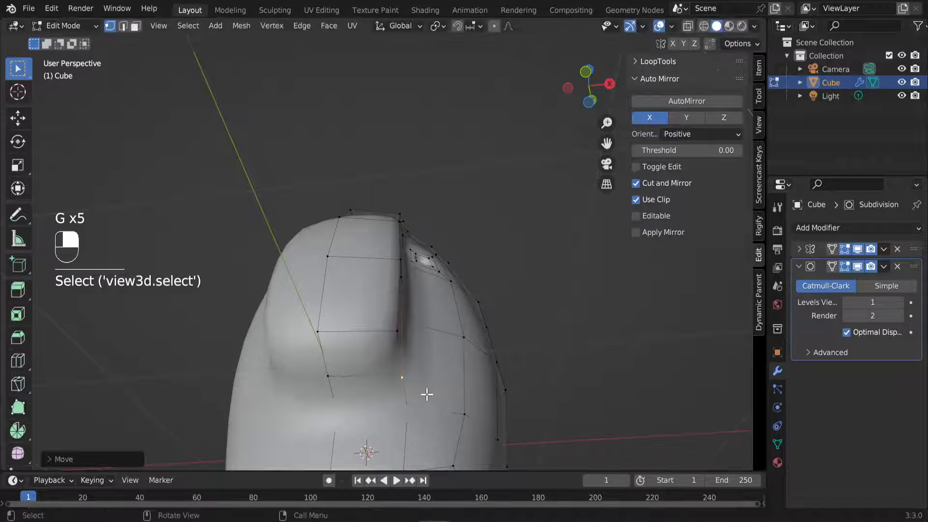
Step: Slide the vertex on the nose's side edge up along its edge towards eye level
middle_click_drag(427, 394, 327, 358)
left_click(390, 317)
key("g")
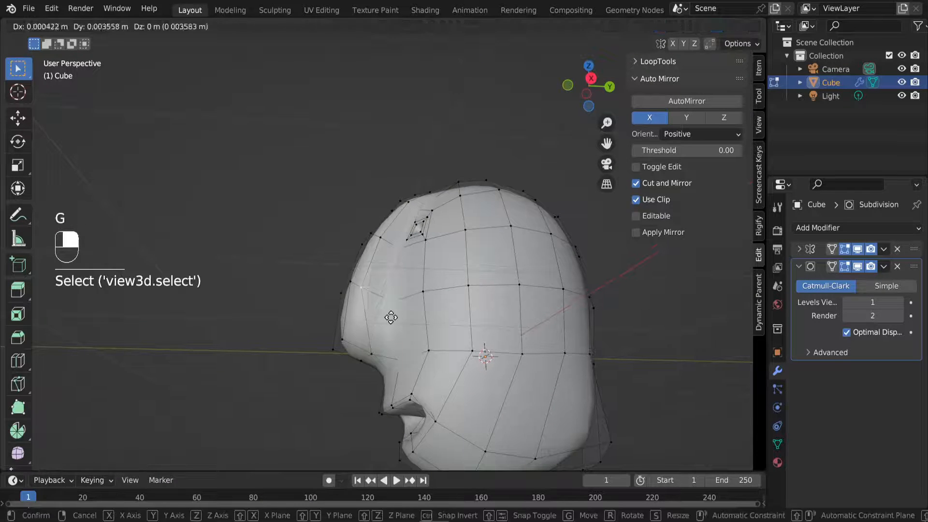
key("g")
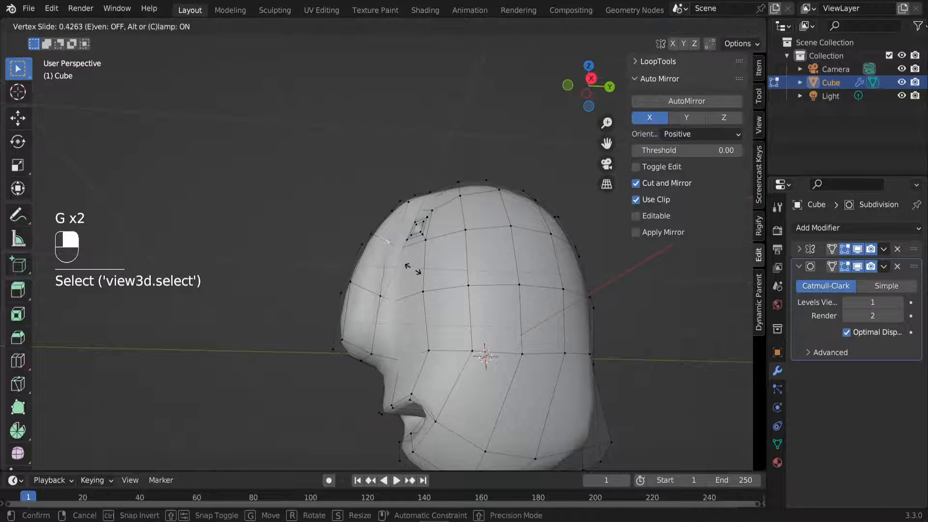
left_click(414, 268)
middle_click_drag(413, 269, 480, 309)
key("Tab")
middle_click_drag(464, 346, 416, 382)
scroll(442, 217, "up", 3)
key("Tab")
Step: Slide the upper vertex on the nose's centre line and its neighbour on the side edge down along their edges
middle_click_drag(416, 210, 358, 193)
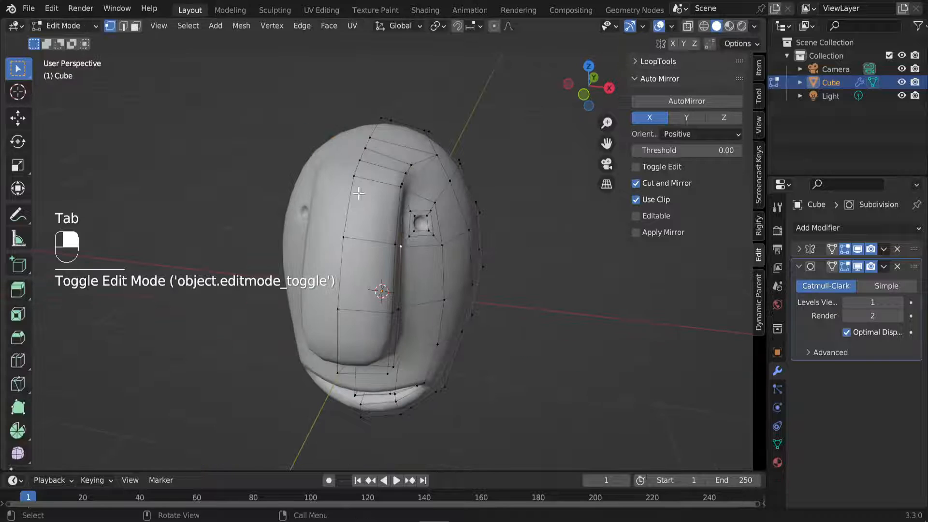
left_click(354, 177)
key("g")
key("g")
left_click(398, 213)
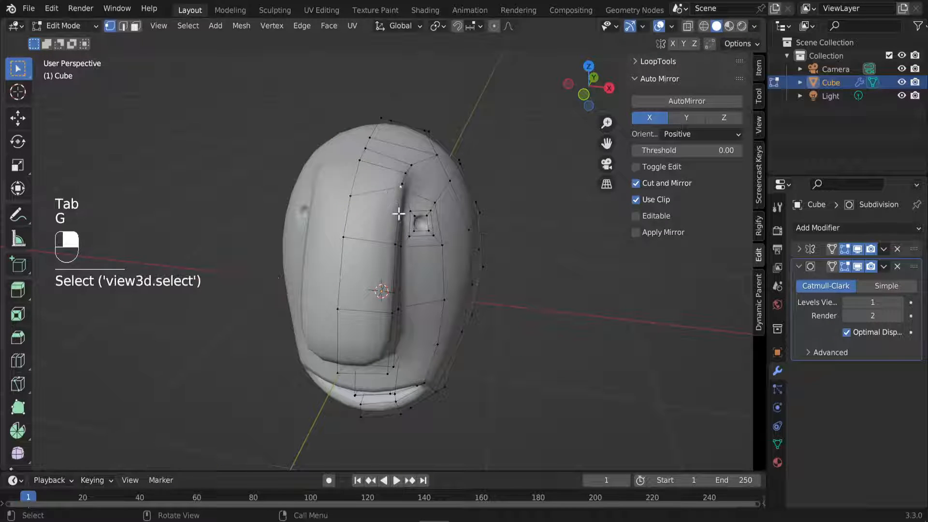
key("g")
left_click(394, 236)
middle_click_drag(393, 236, 303, 251)
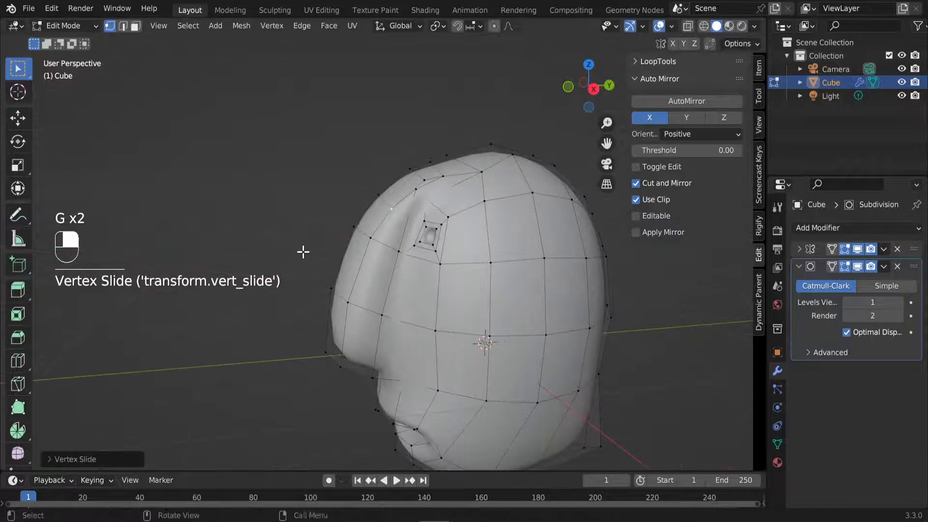
Step: Check the head from the front and enable On Cage for the Subdivision modifier in Edit Mode
key("Tab")
middle_click_drag(304, 360, 486, 371)
key("KP_1")
scroll(503, 319, "down", 5)
scroll(463, 227, "up", 5)
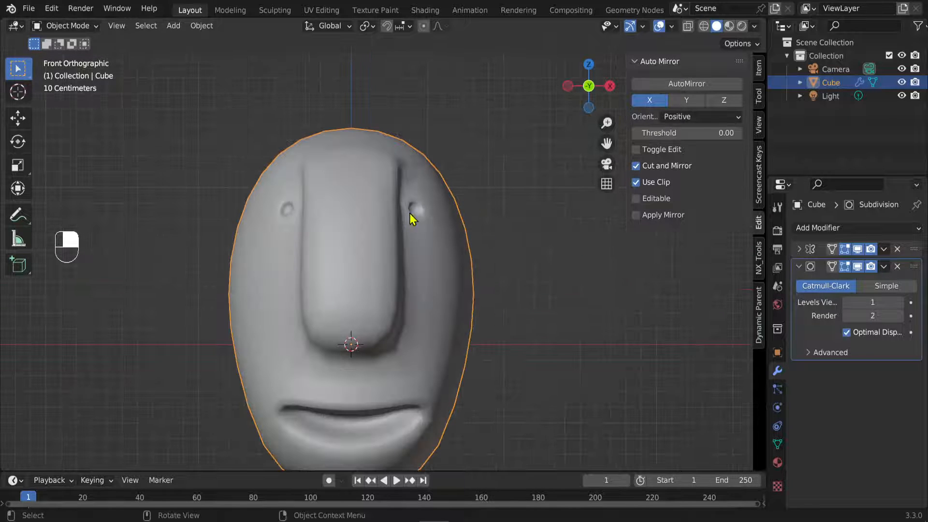
key("Tab")
scroll(507, 221, "up", 4)
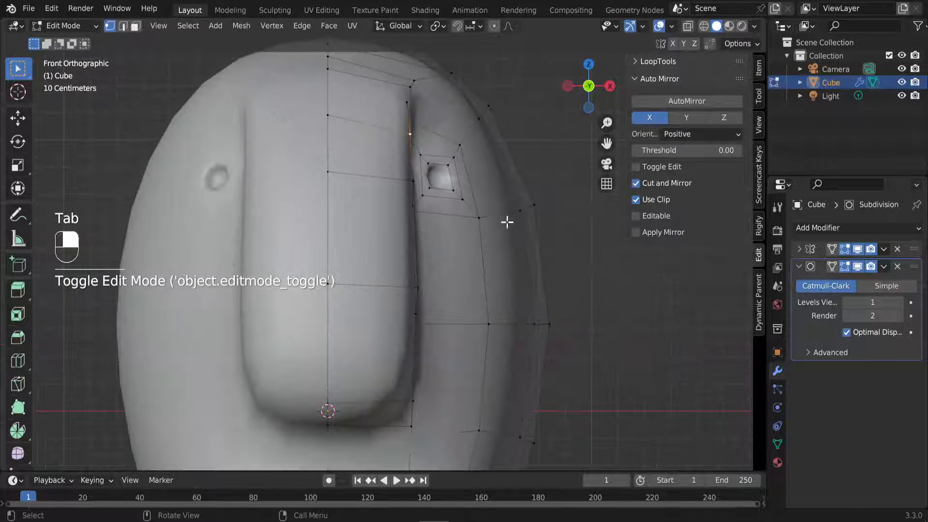
left_click(831, 268)
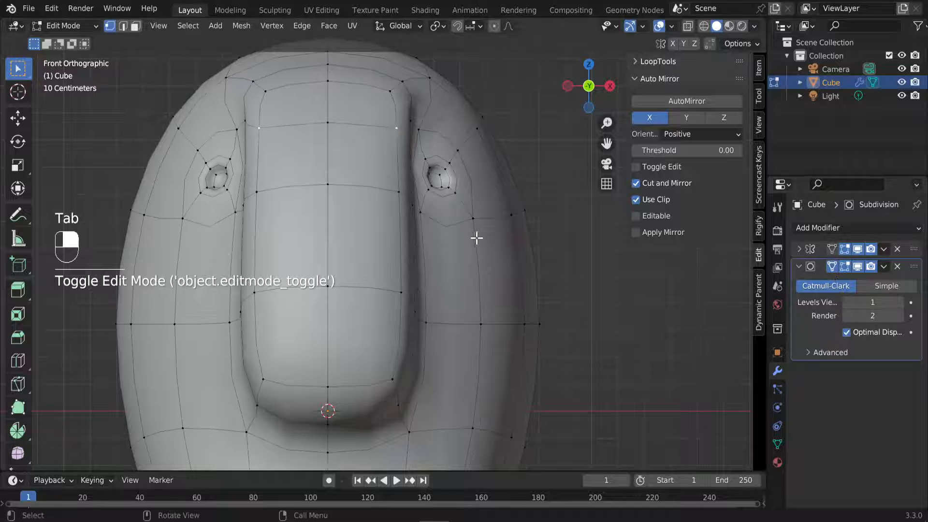
Step: Select the innermost face of the eye socket in face mode and snap the 3D cursor to it
middle_click_drag(476, 238, 472, 189)
left_click(465, 179)
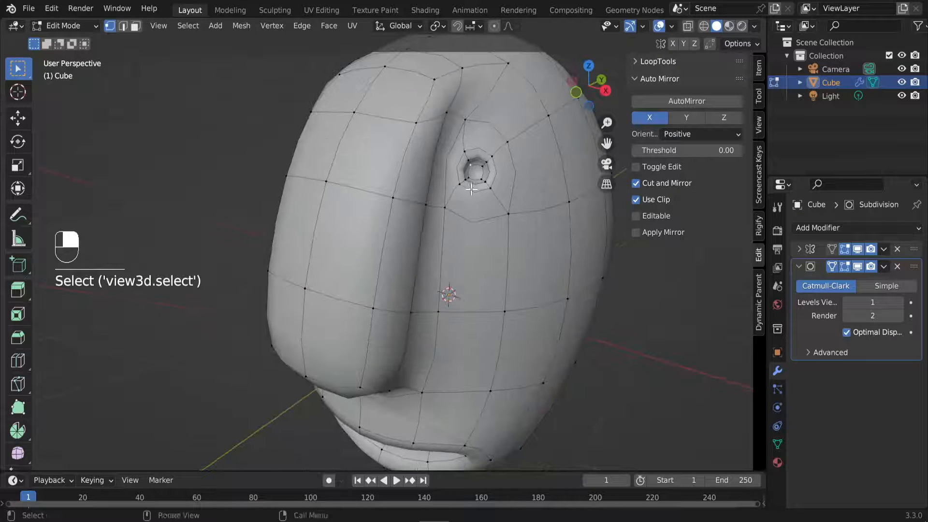
scroll(490, 194, "up", 2)
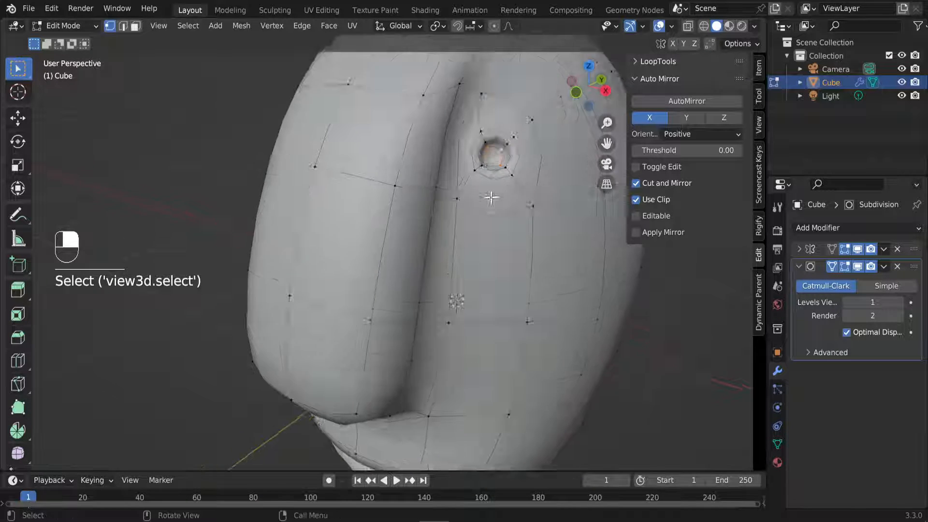
middle_click_drag(488, 175, 470, 189, "shift")
left_click(135, 26)
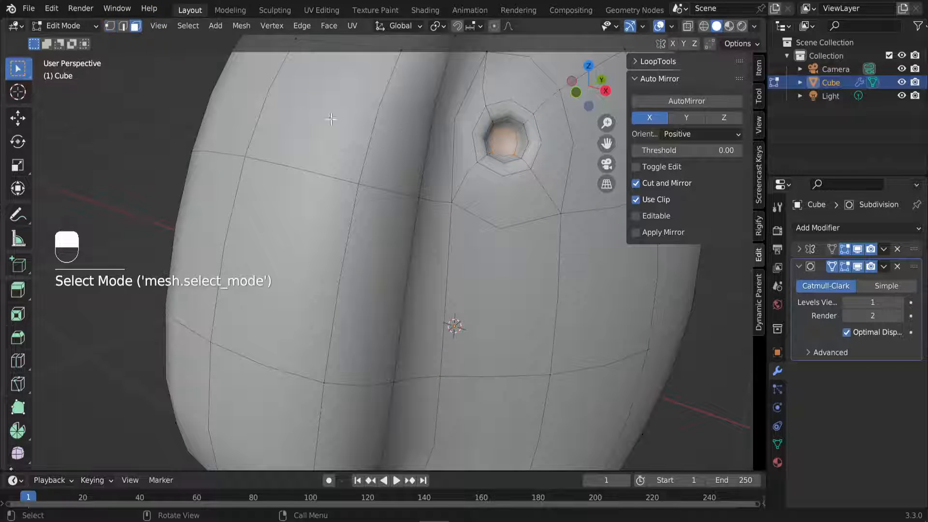
left_click(498, 143)
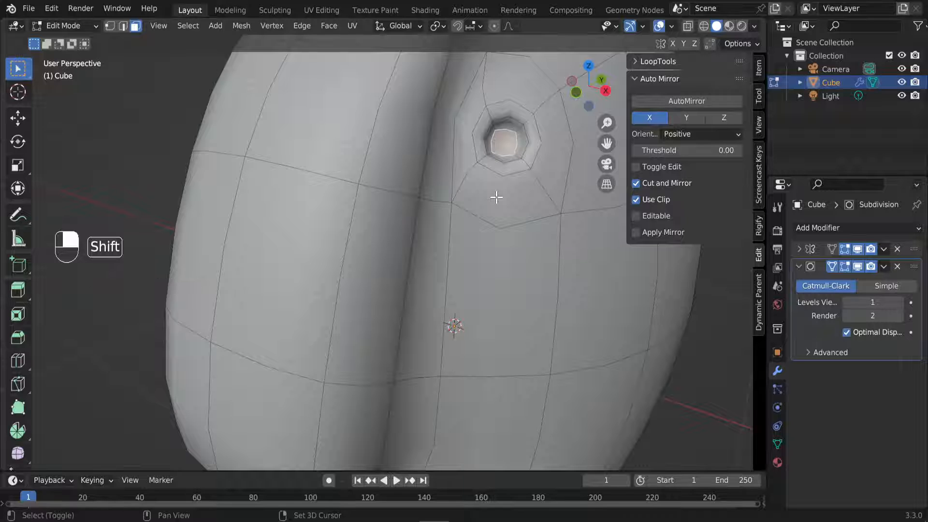
key("shift+s")
left_click(502, 282)
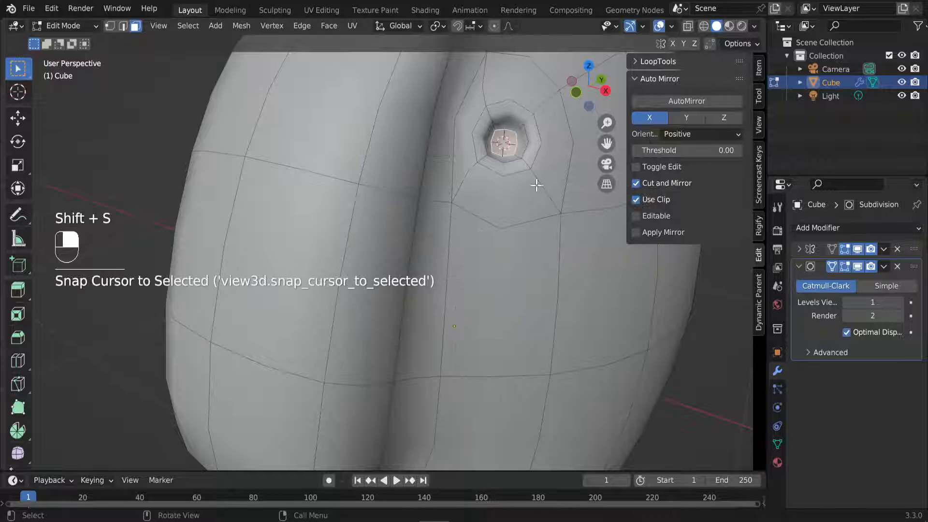
Step: Return to Object Mode and add a UV sphere at the 3D cursor in the eye socket
scroll(483, 148, "down", 8)
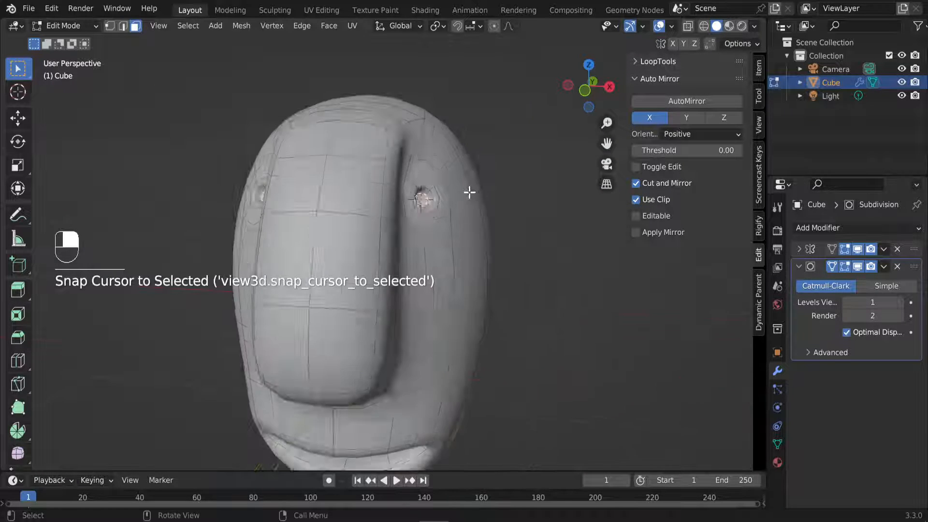
middle_click_drag(424, 310, 420, 305)
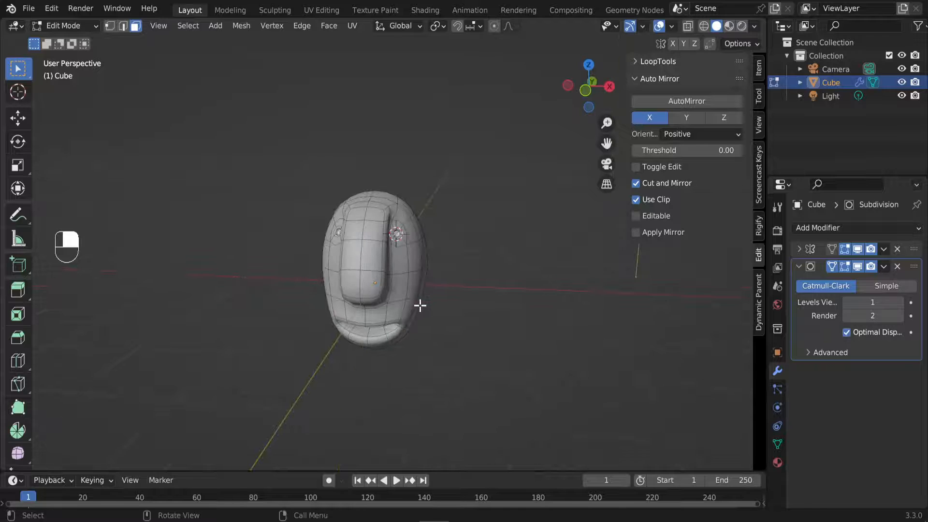
key("Tab")
key("shift+a")
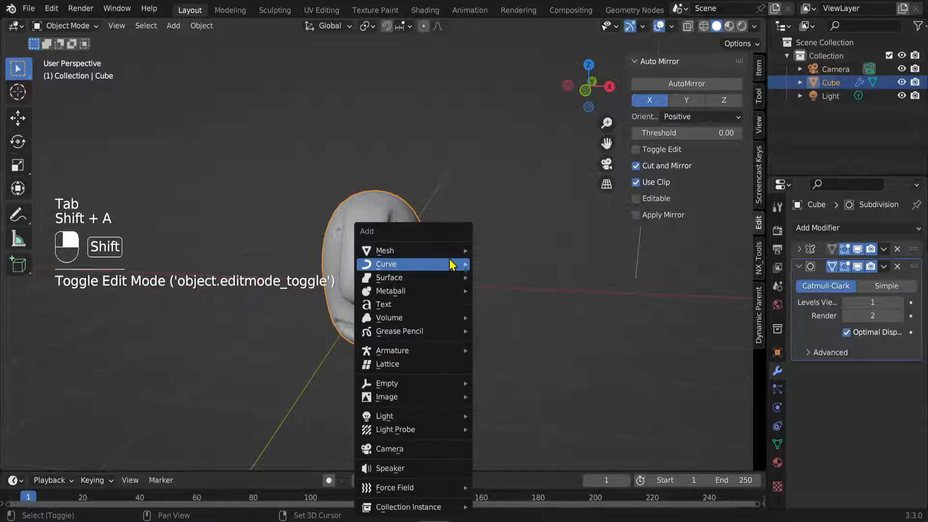
left_click(173, 26)
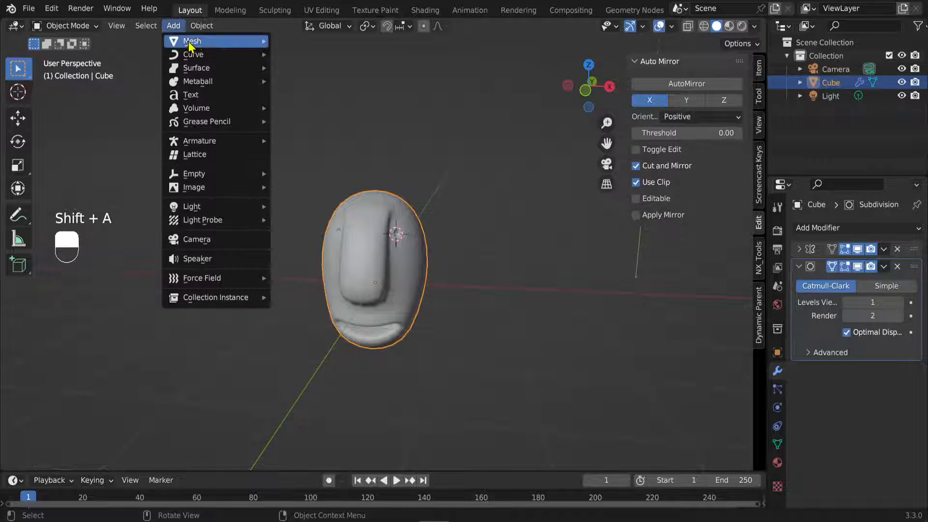
mouse_move(193, 41)
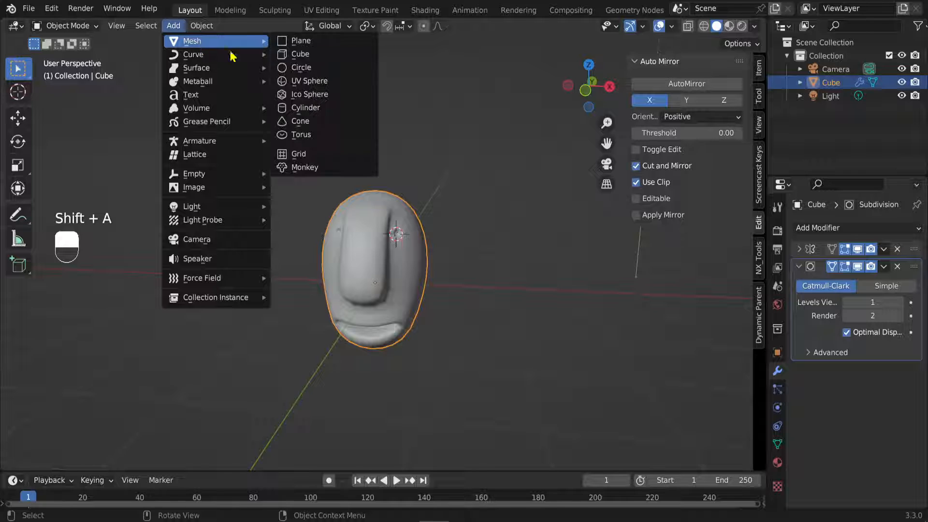
left_click(332, 81)
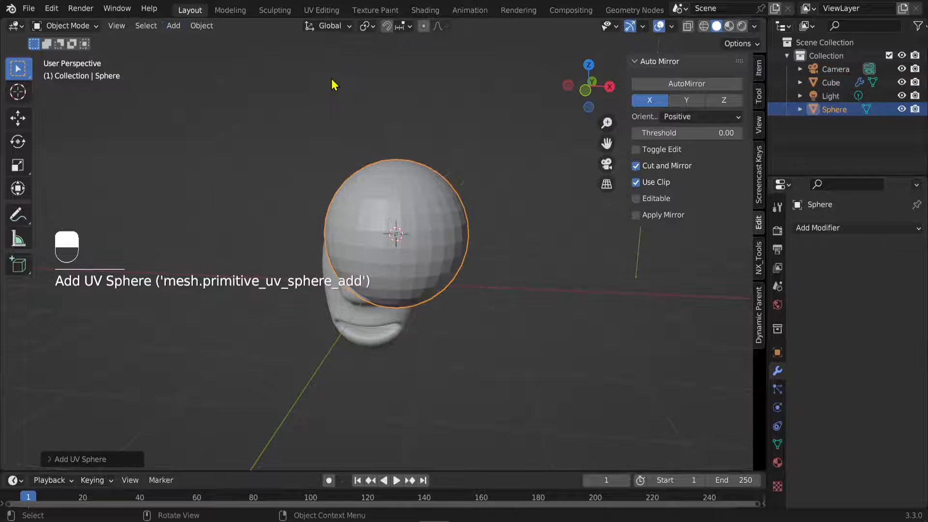
Step: Set the eye sphere to 15 rings and a 0.068 m radius, and shade it smooth
left_click(99, 459)
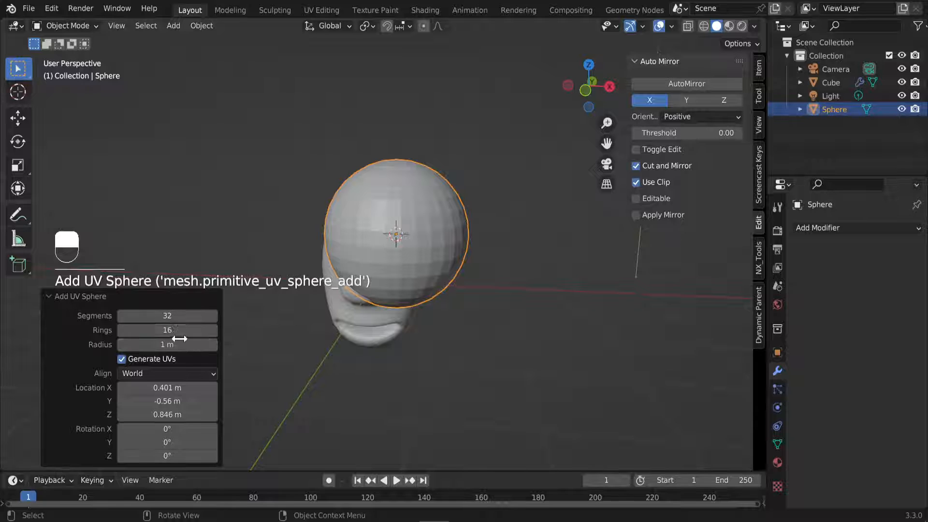
left_click_drag(185, 334, 146, 351)
scroll(468, 293, "up", 6)
scroll(483, 213, "up", 4)
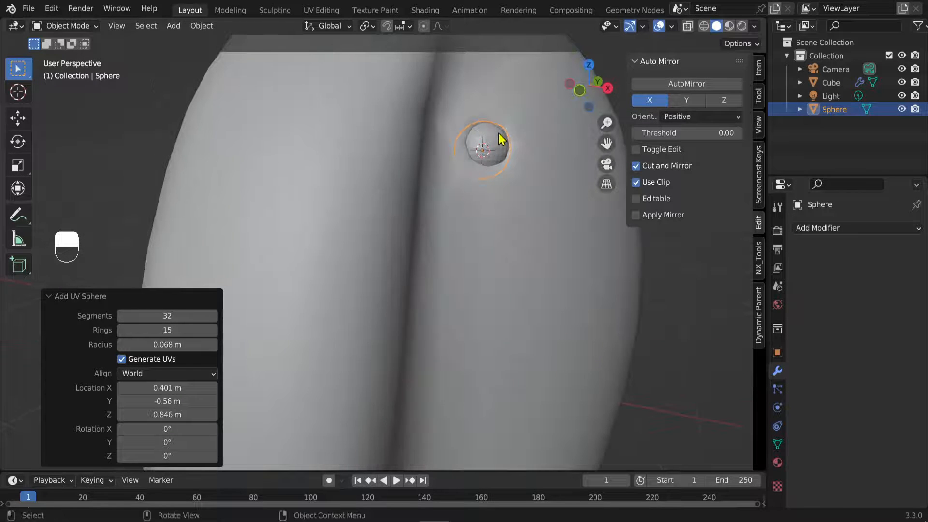
right_click(460, 136)
left_click(461, 134)
middle_click_drag(468, 236, 426, 279)
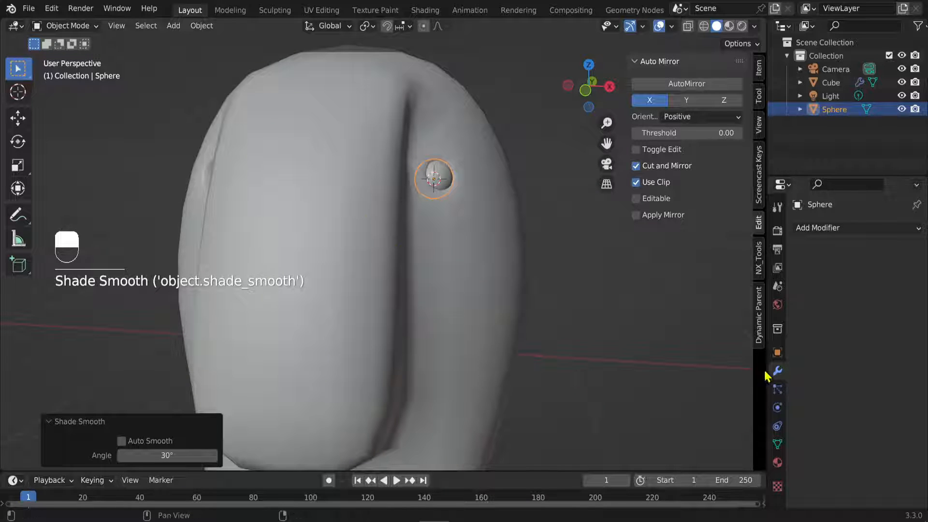
Step: Add a Mirror modifier on the X axis to the eye sphere with the head (Cube) as mirror object
left_click(820, 228)
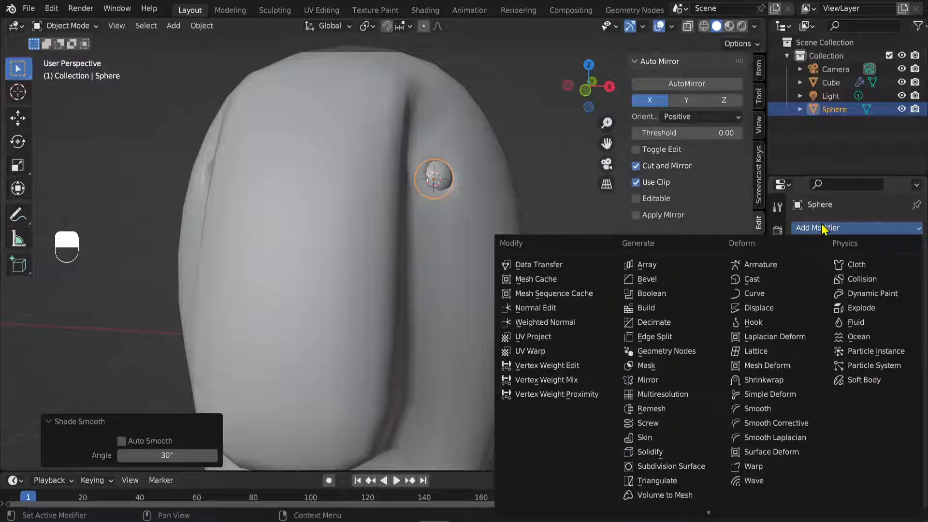
left_click(821, 228)
left_click(821, 228)
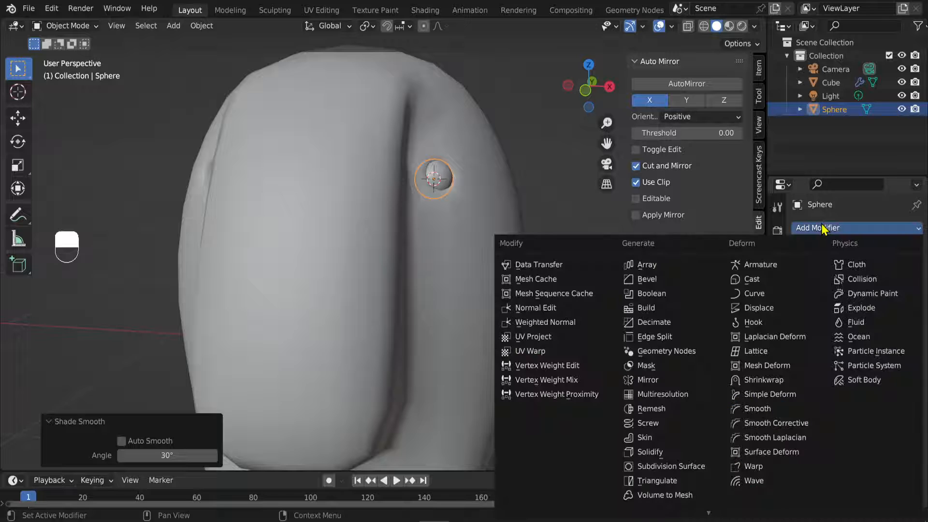
left_click(647, 380)
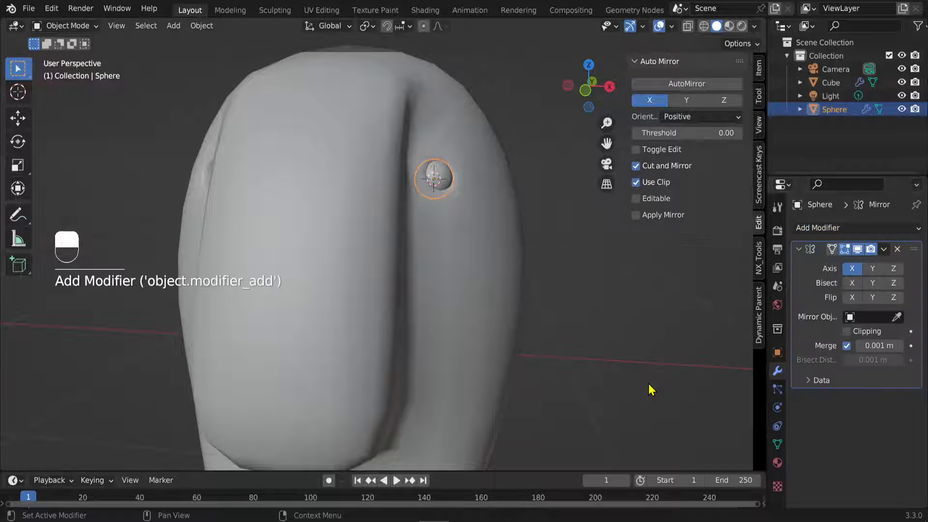
left_click(895, 318)
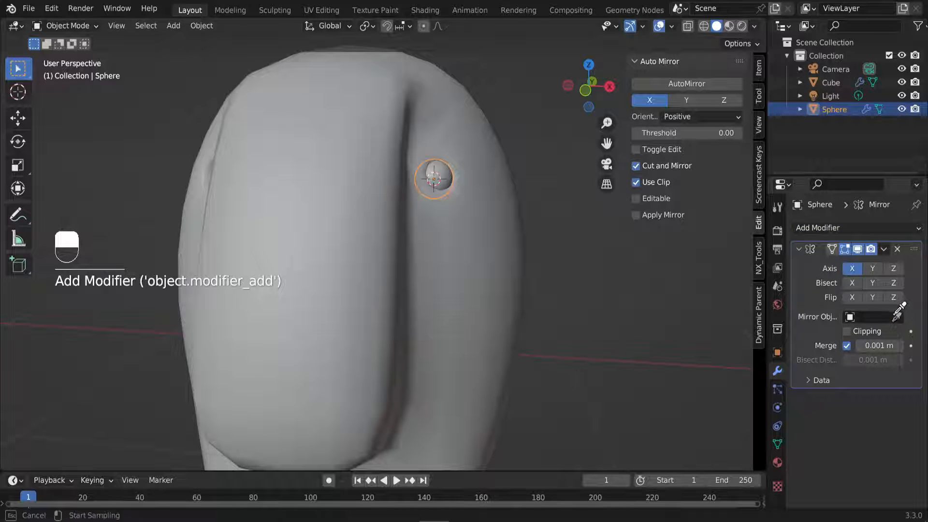
left_click(324, 147)
middle_click_drag(321, 160, 278, 243)
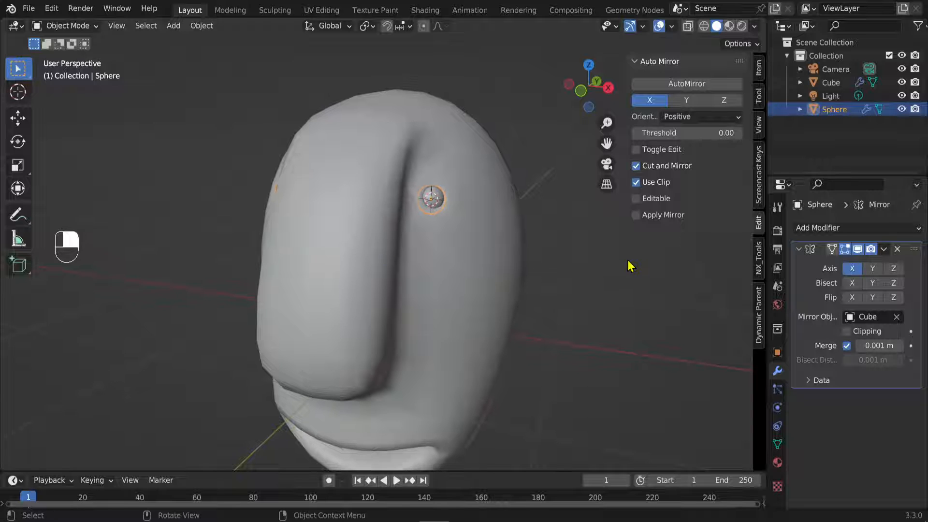
Step: Place the 3D cursor below the head in front view and add a mesh cube there for the body
middle_click_drag(629, 265, 415, 295)
key("KP_3")
scroll(406, 363, "down", 1)
scroll(361, 236, "up", 3)
scroll(409, 310, "down", 5)
scroll(408, 310, "up", 3)
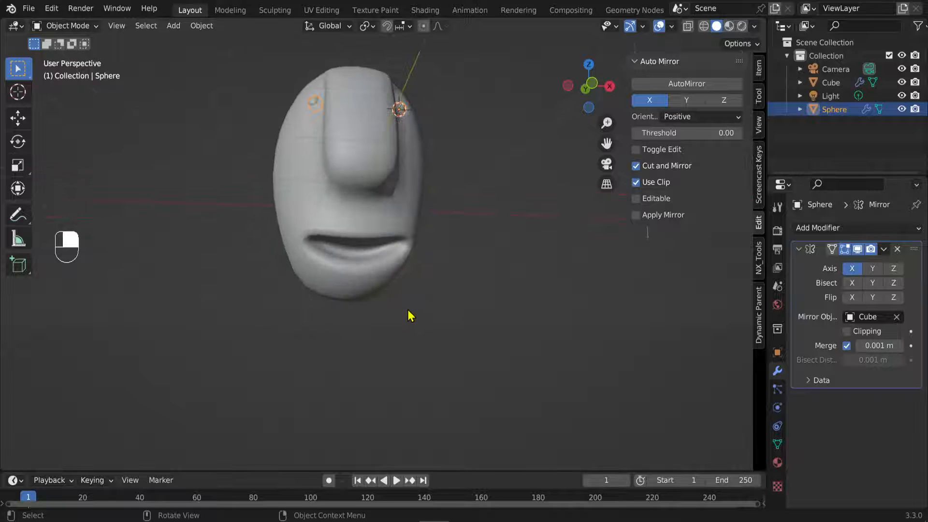
key("KP_1")
scroll(408, 312, "down", 3)
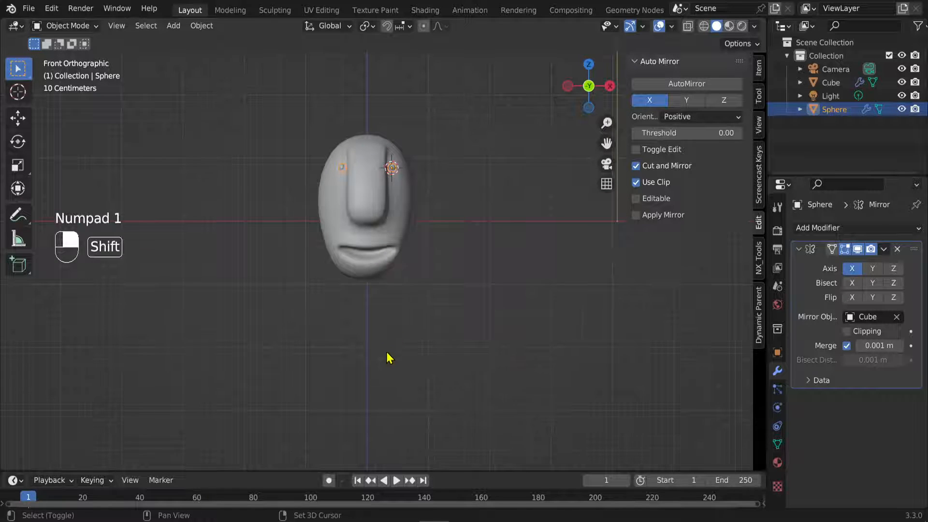
scroll(386, 350, "down", 4)
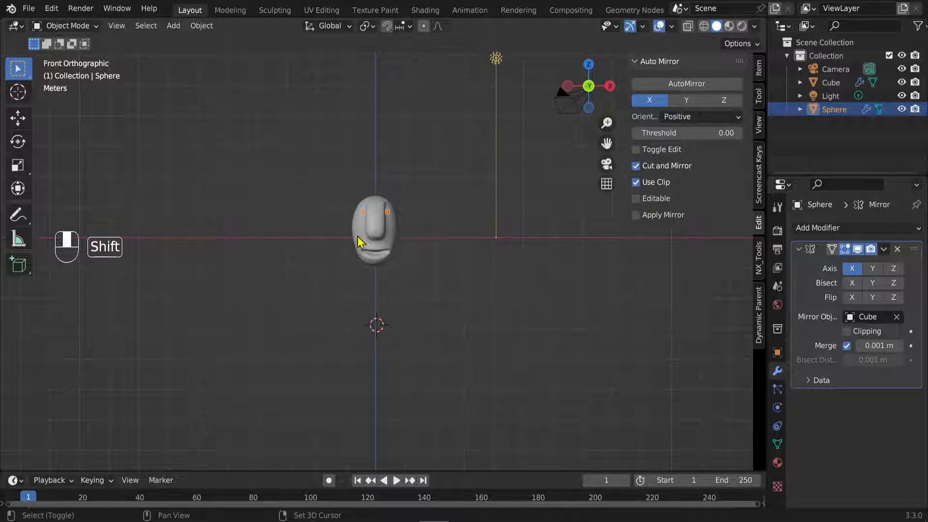
left_click(173, 26)
mouse_move(196, 46)
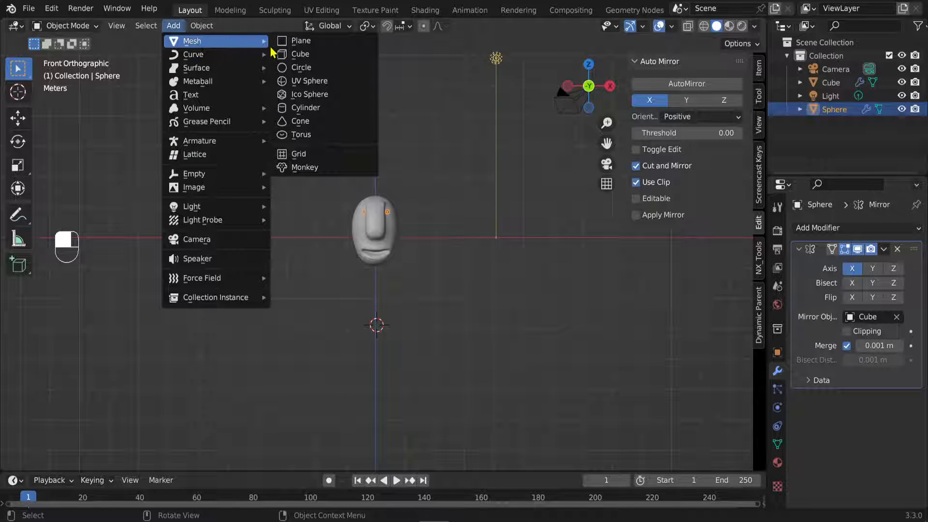
left_click(300, 54)
Step: Scale the new cube uniformly by 1.375 and move it about 0.66 m along Y to sit under the head
key("s")
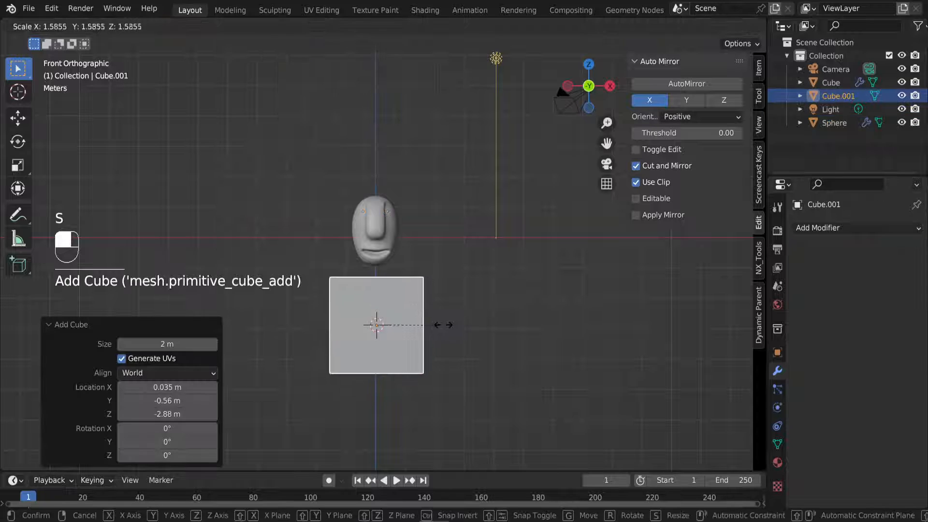
left_click(437, 332)
middle_click_drag(437, 332, 330, 358)
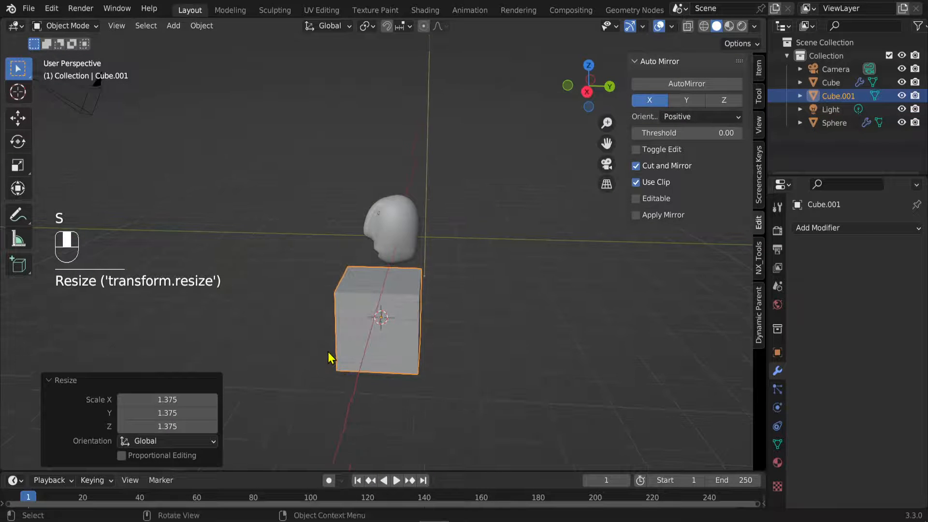
key("g")
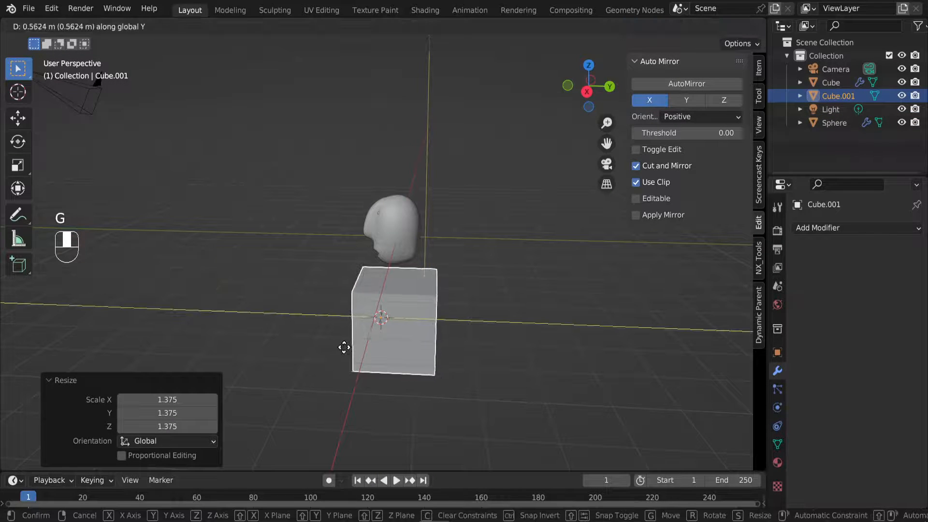
left_click(348, 355)
middle_click_drag(348, 354, 499, 341)
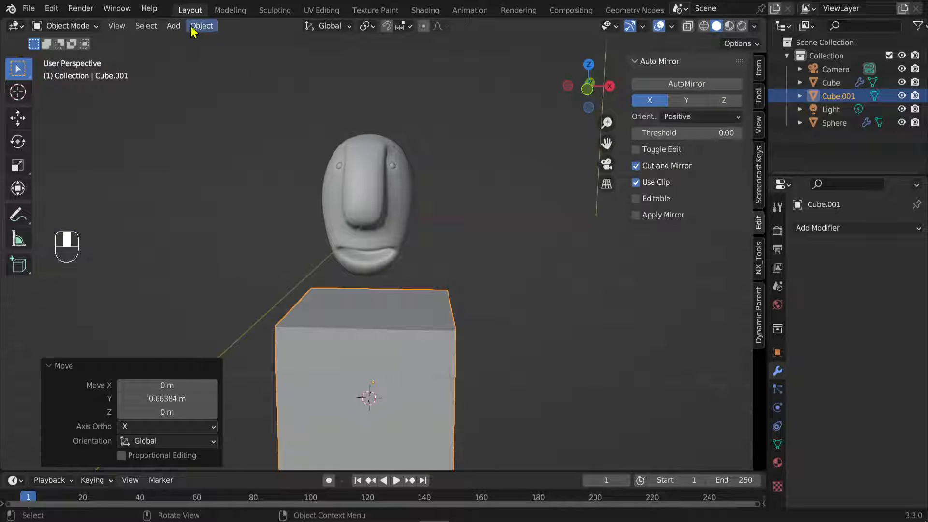
Step: Extrude the body cube's top face about 0.75 m upward and raise it further along the Z axis
key("Tab")
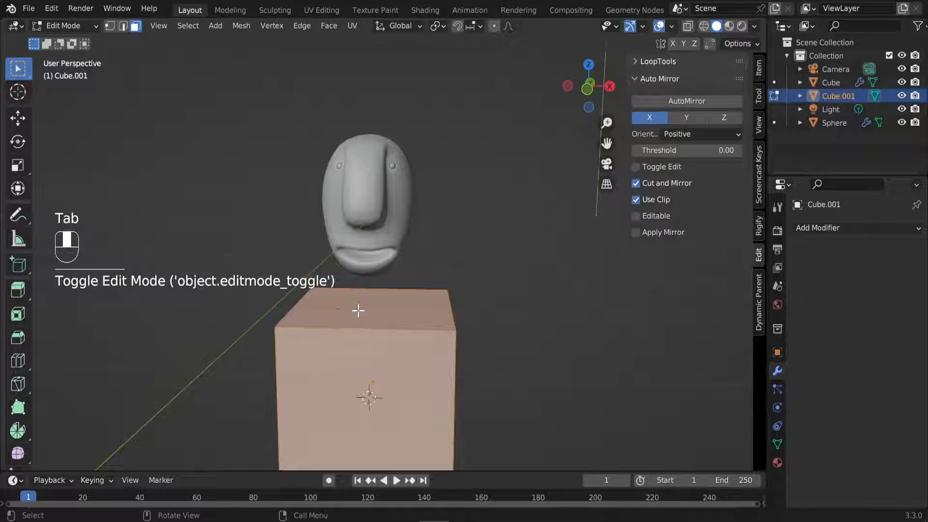
left_click(358, 311)
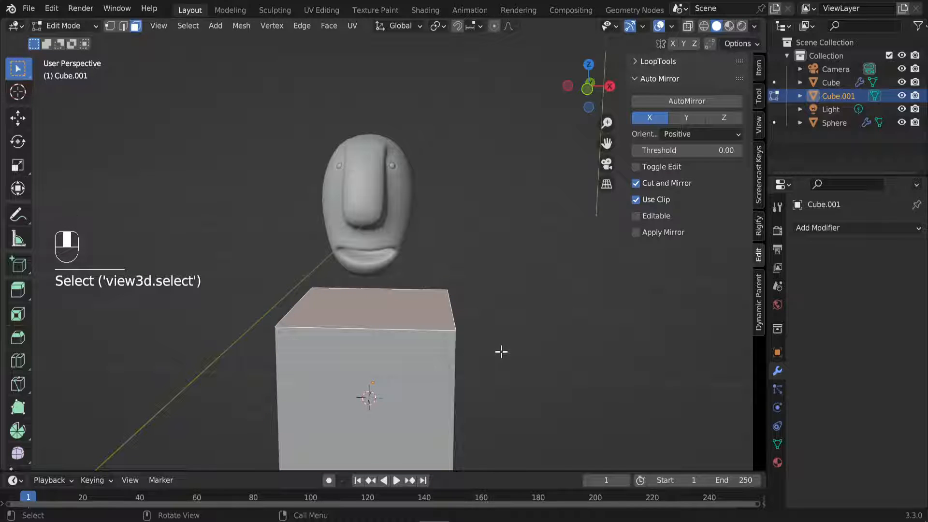
key("e")
left_click(497, 319)
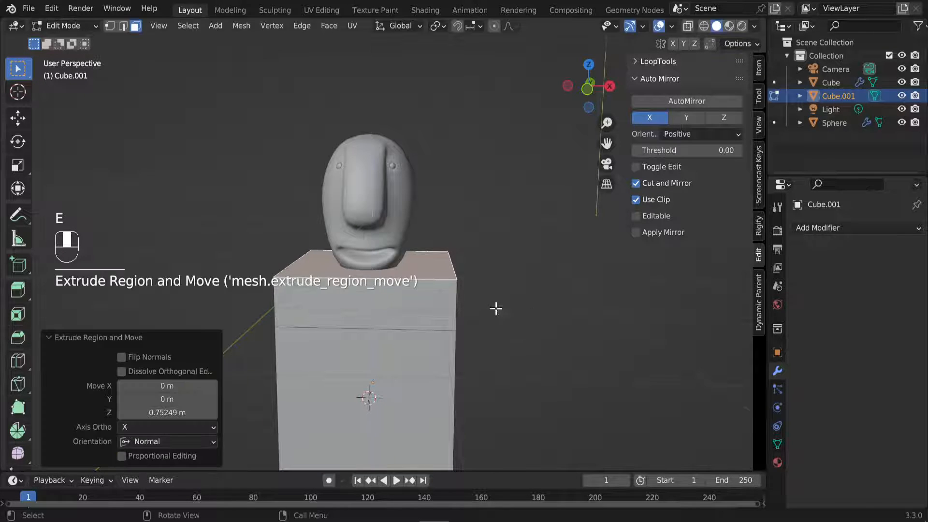
scroll(503, 322, "down", 1)
middle_click_drag(503, 321, 412, 329)
scroll(412, 330, "up", 2)
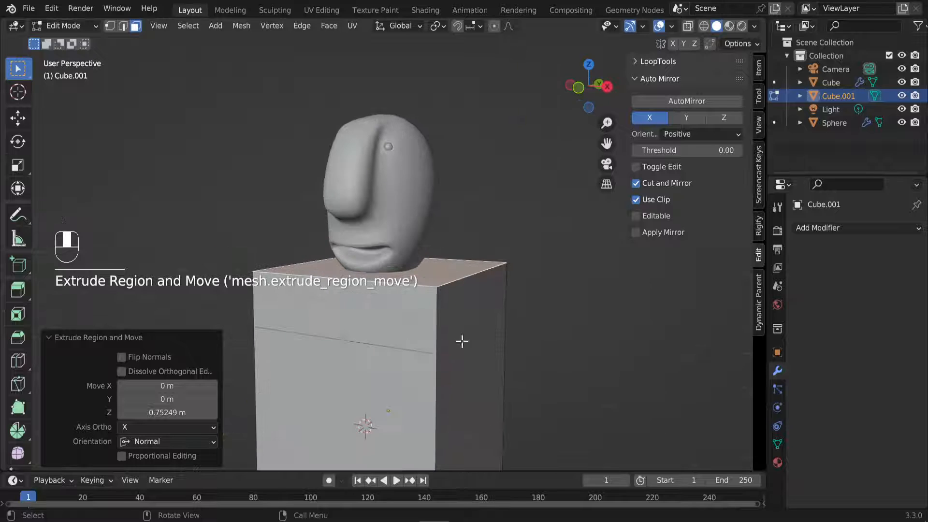
key("g")
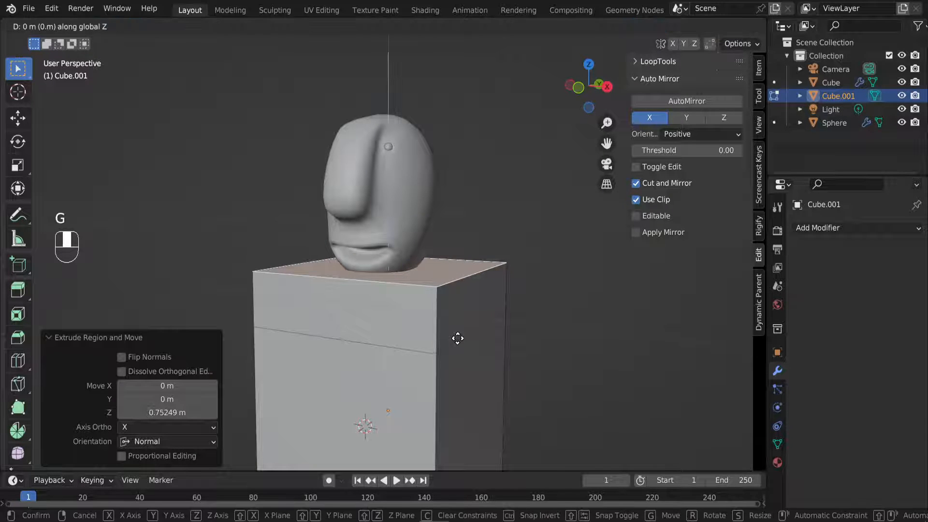
left_click(484, 259)
Step: Extrude the +X side face of the upper body section about 0.18 m and scale it to 0.563 along Y
left_click(474, 320)
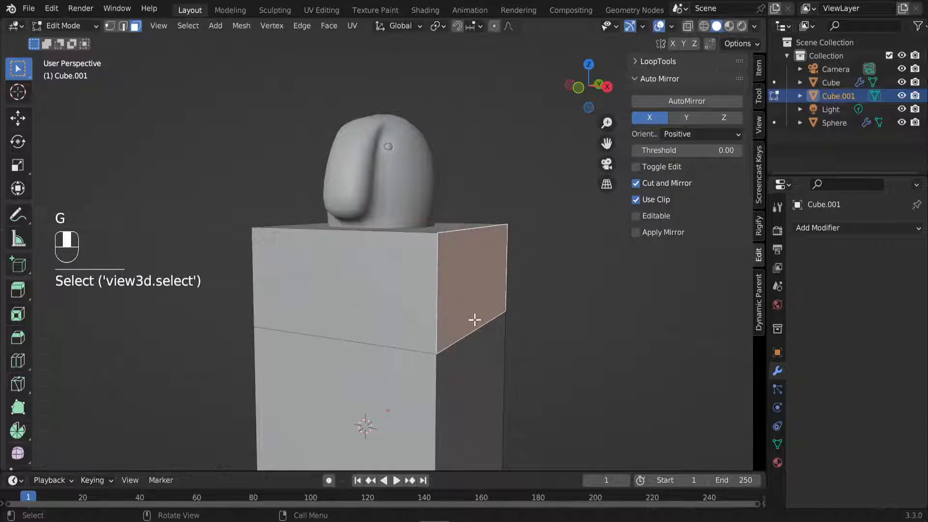
mouse_move(474, 307)
middle_mouse_down()
mouse_move(407, 306)
mouse_move(379, 321)
mouse_move(418, 334)
mouse_move(458, 310)
middle_mouse_up()
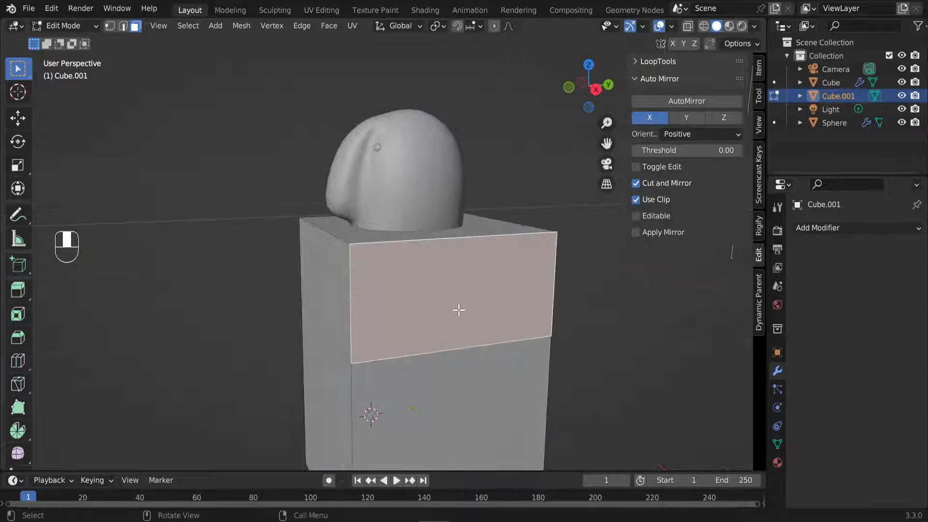
key("e")
left_click(467, 312)
key("s")
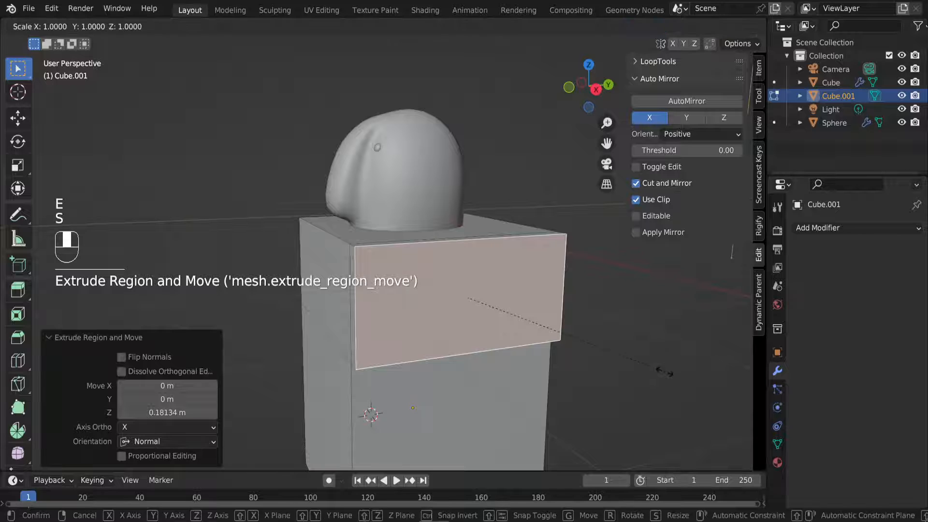
key("y")
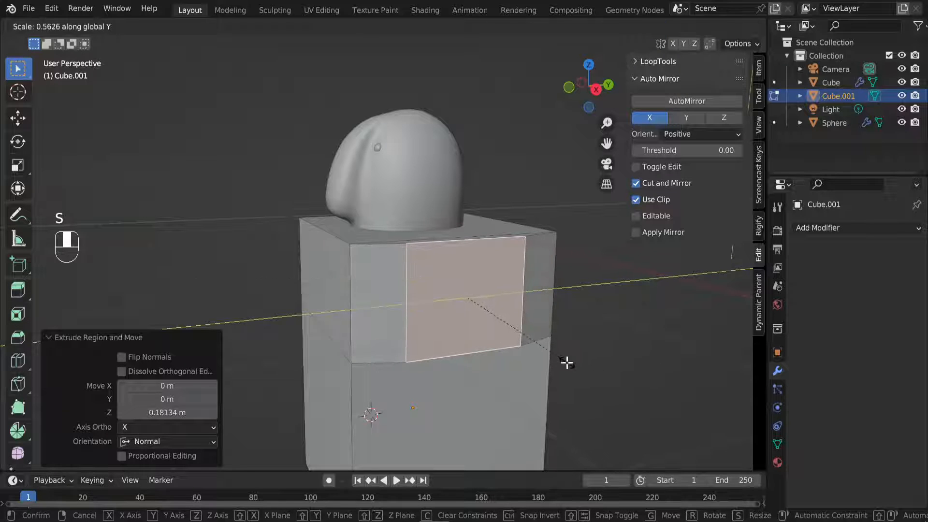
left_click(566, 363)
Step: Shrink the shoulder face uniformly and extrude it about 0.99 m outward to start the arm
middle_click_drag(565, 362, 485, 271)
key("s")
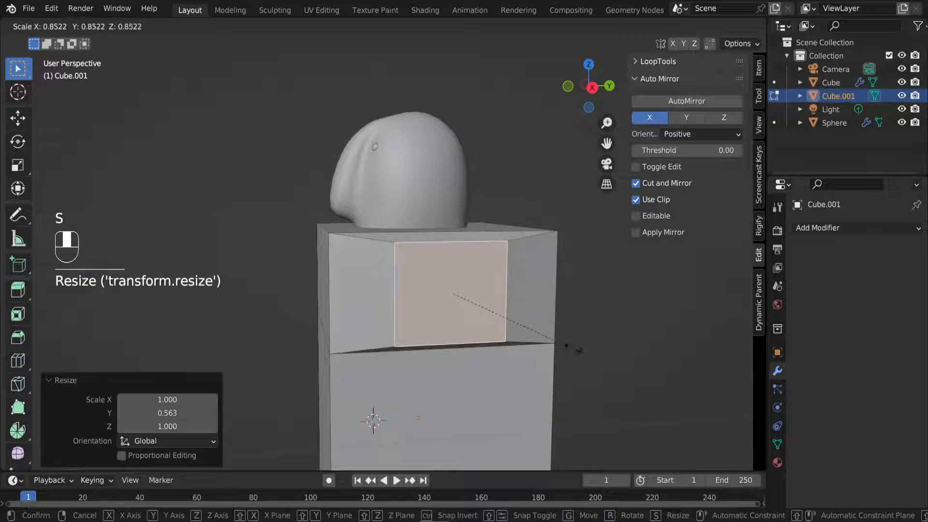
left_click(564, 349)
middle_click_drag(564, 349, 502, 362)
left_click(562, 371)
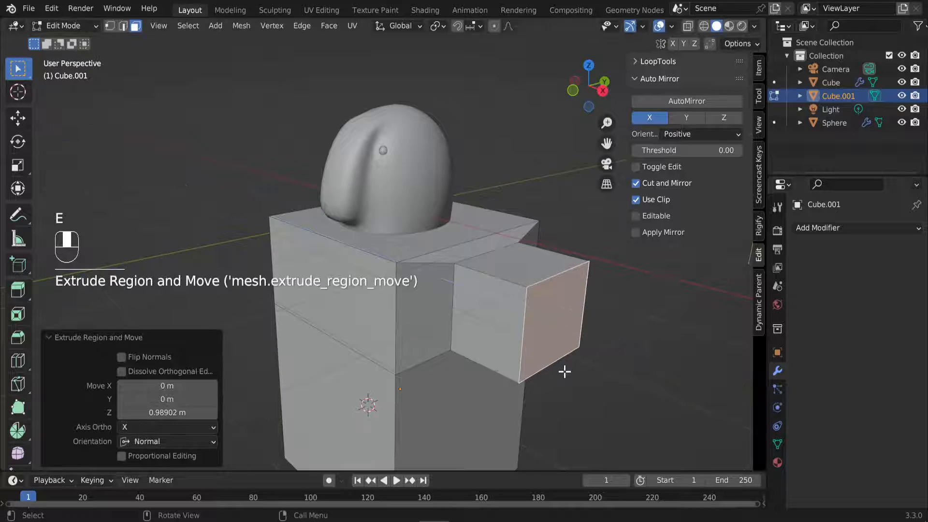
Step: Lengthen the arm by extruding its end face about 0.27 m and again about 1.06 m
scroll(531, 342, "down", 3)
key("e")
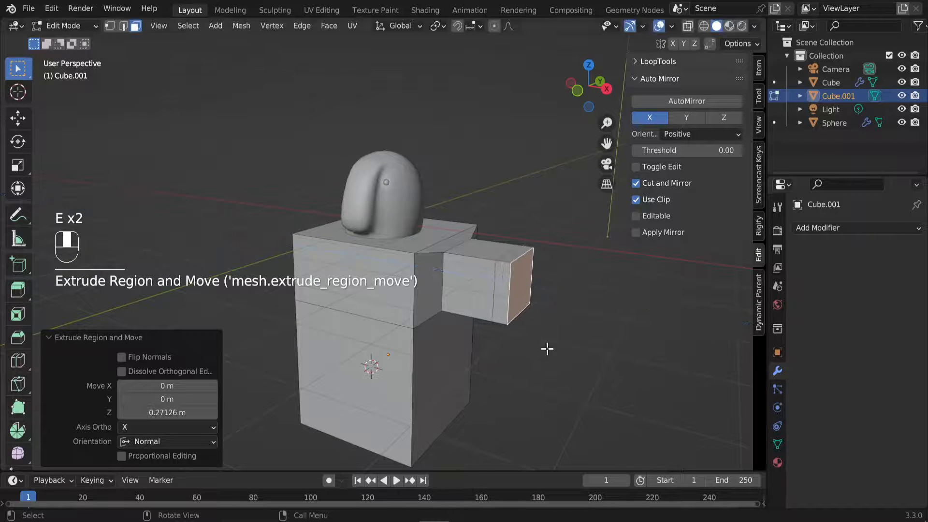
left_click(547, 348)
key("e")
left_click(608, 359)
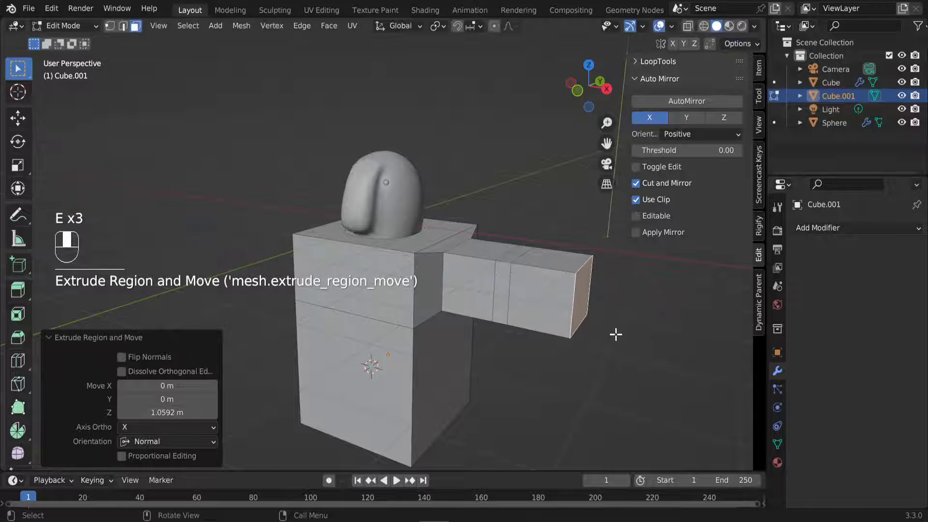
Step: Extrude the arm's end face about 0.13 m and scale it to 0.632, with a second scaled extrusion of 0.613
middle_click_drag(617, 335, 580, 363)
key("e")
left_click(586, 366)
key("s")
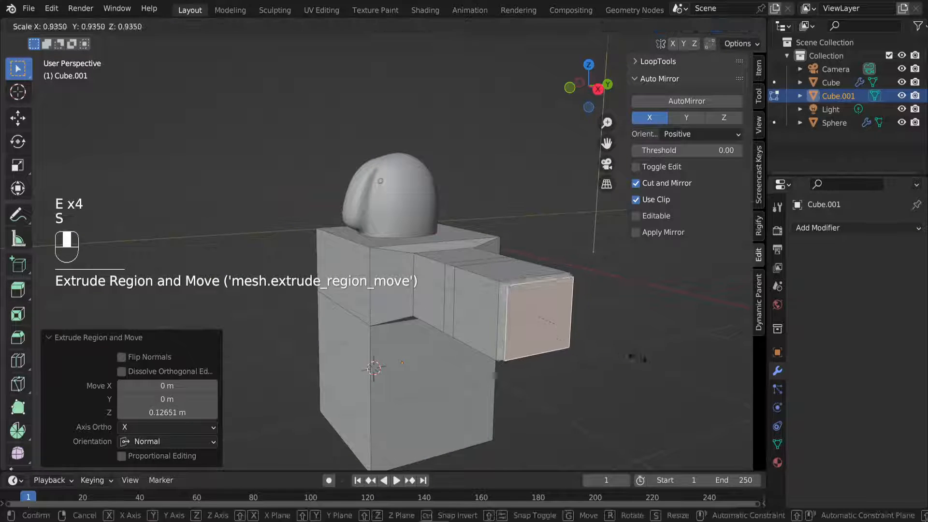
left_click(604, 353)
key("e")
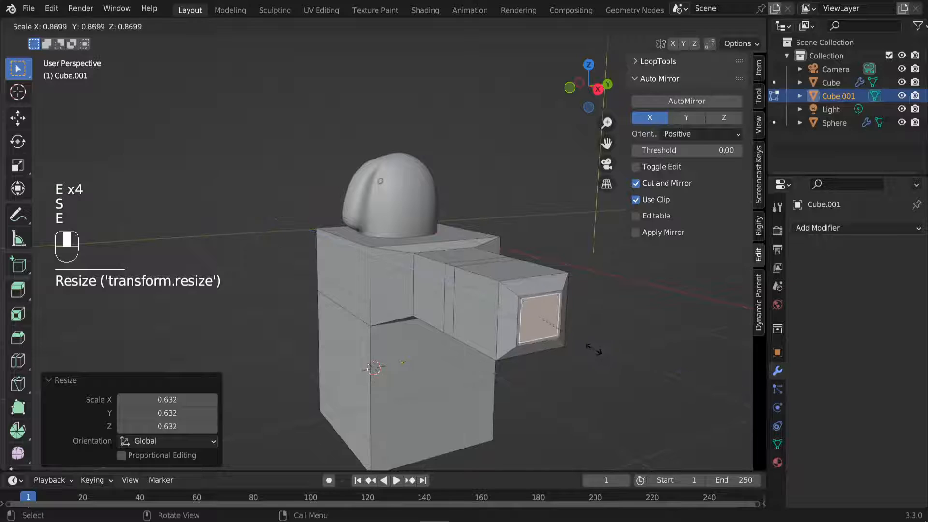
left_click(578, 342)
Step: Extrude the innermost face of the arm's end inward about 0.11 m, scale it, and return to Object Mode
scroll(578, 342, "up", 3)
scroll(628, 377, "down", 2)
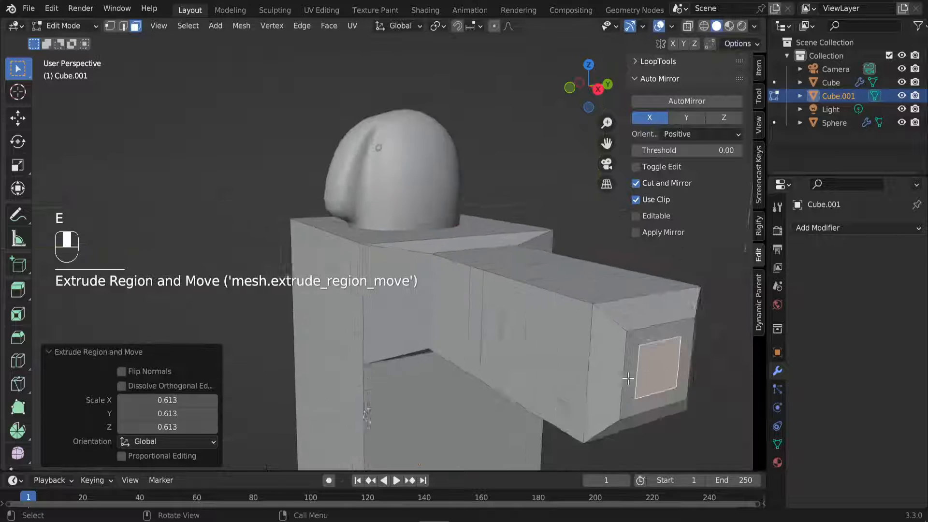
middle_click_drag(628, 377, 616, 372)
key("e")
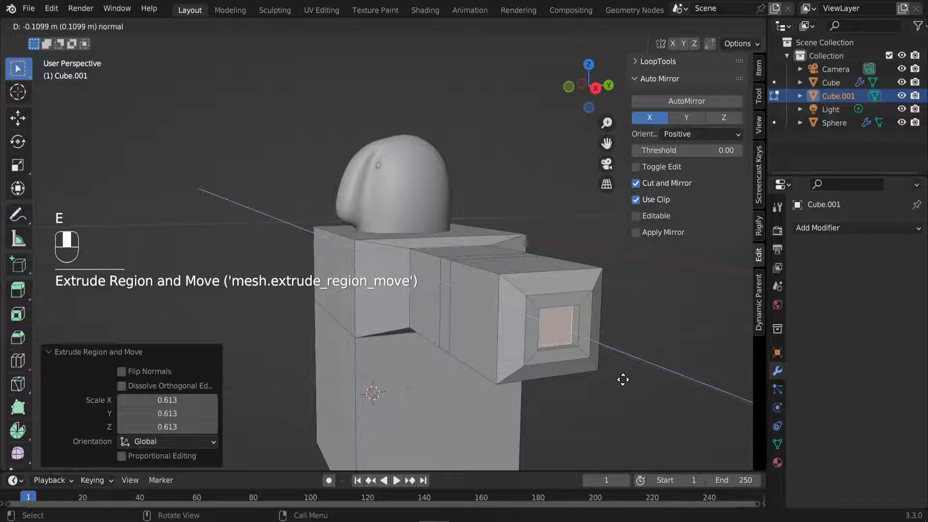
left_click(622, 380)
key("s")
left_click(624, 376)
key("Tab")
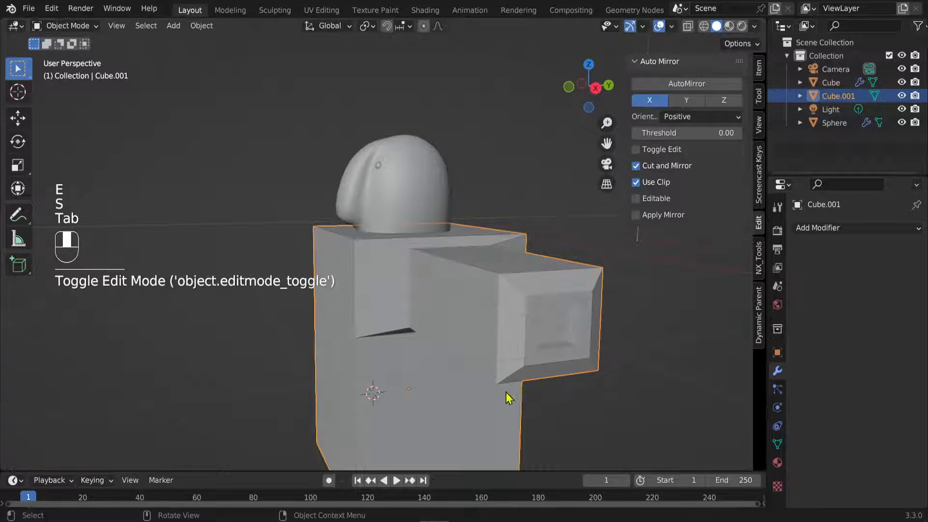
Step: Apply AutoMirror to the body on the X axis and add a Subdivision Surface modifier
middle_click_drag(508, 398, 505, 265)
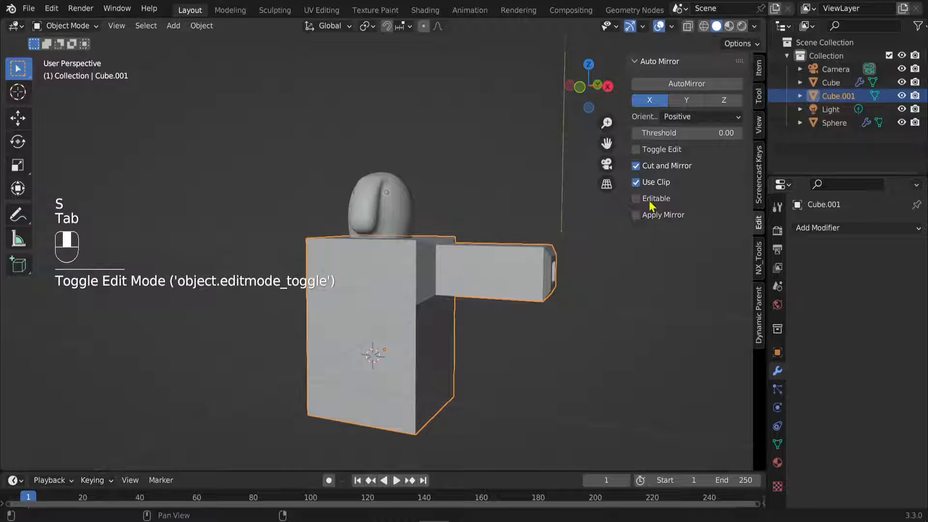
left_click(678, 85)
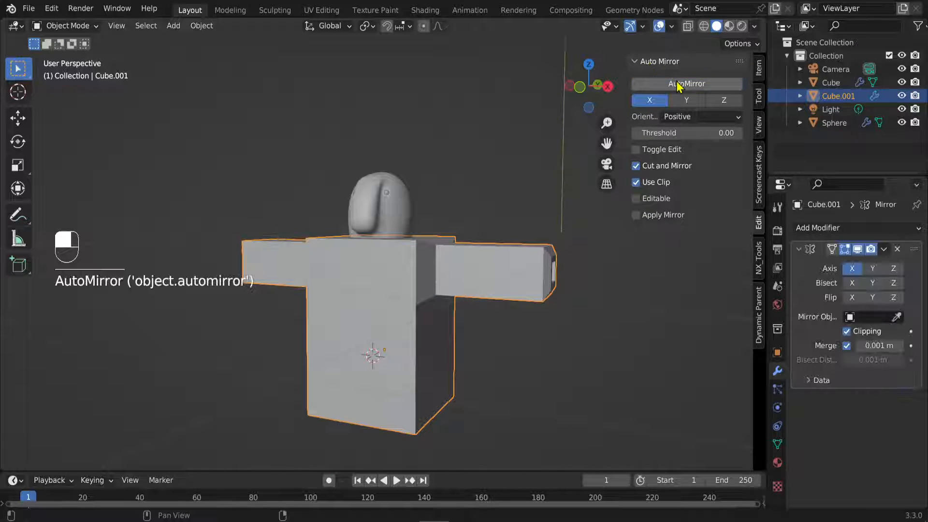
middle_click_drag(503, 271, 380, 328)
left_click(841, 230)
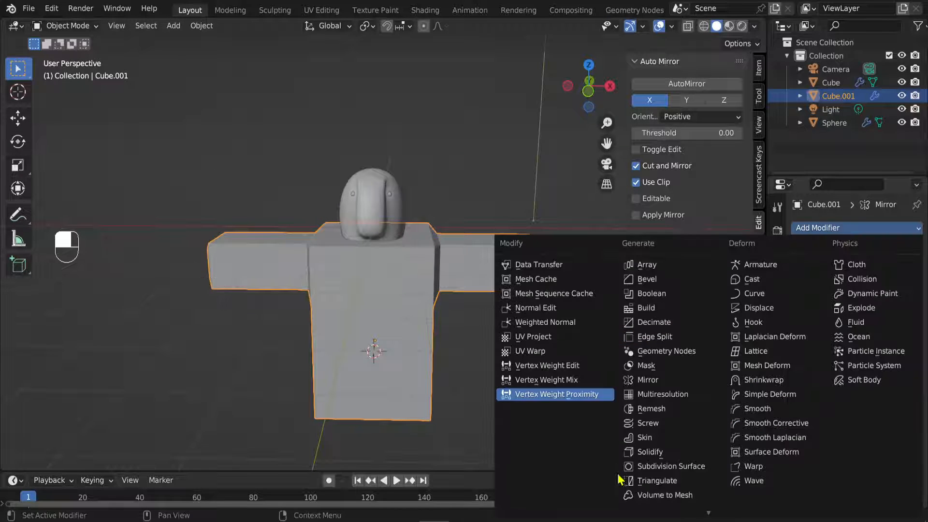
left_click(699, 472)
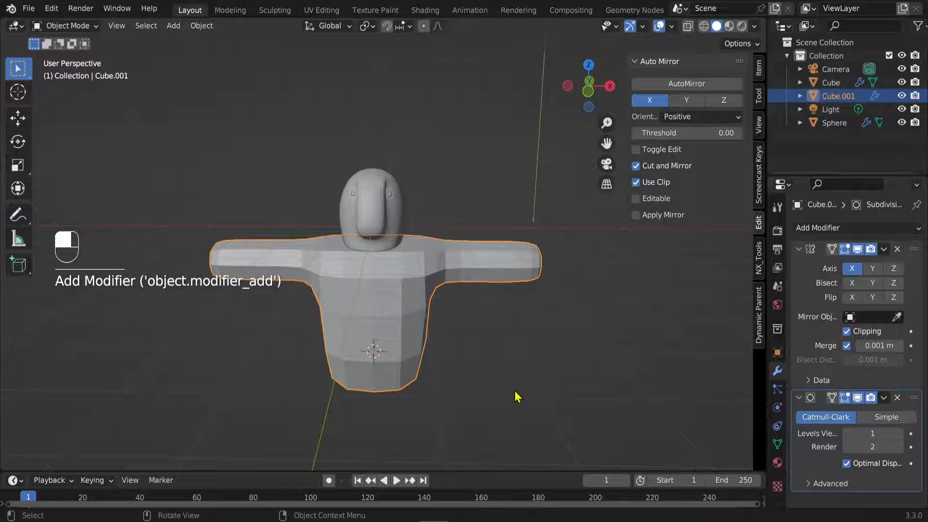
Step: Extrude the top face of the body about 0.20 m upward in Edit Mode to start the collar
middle_click_drag(516, 396, 491, 287)
key("Tab")
scroll(435, 276, "up", 2)
left_click(432, 261)
key("e")
left_click(529, 302)
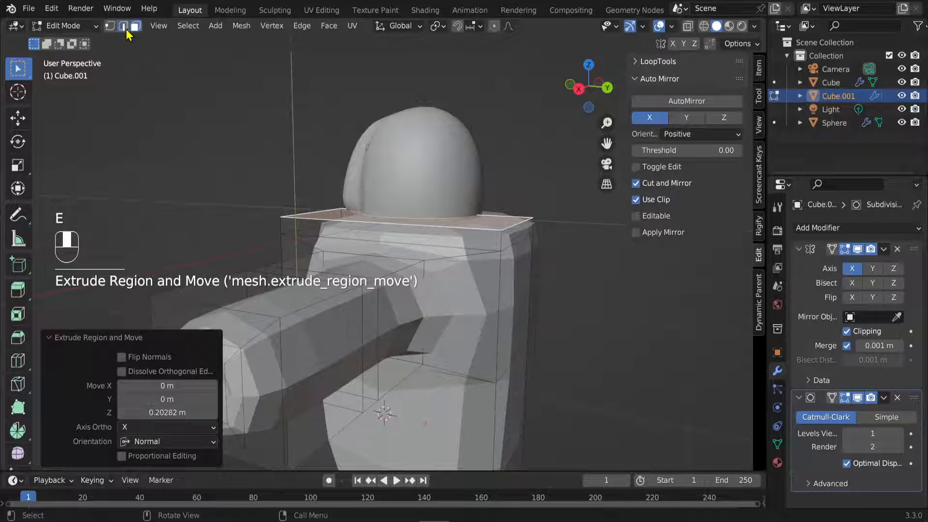
Step: In right view, move the collar's rear top edge about 2.54 m along Y and 0.80 m along Z
left_click(123, 27)
left_click(521, 222)
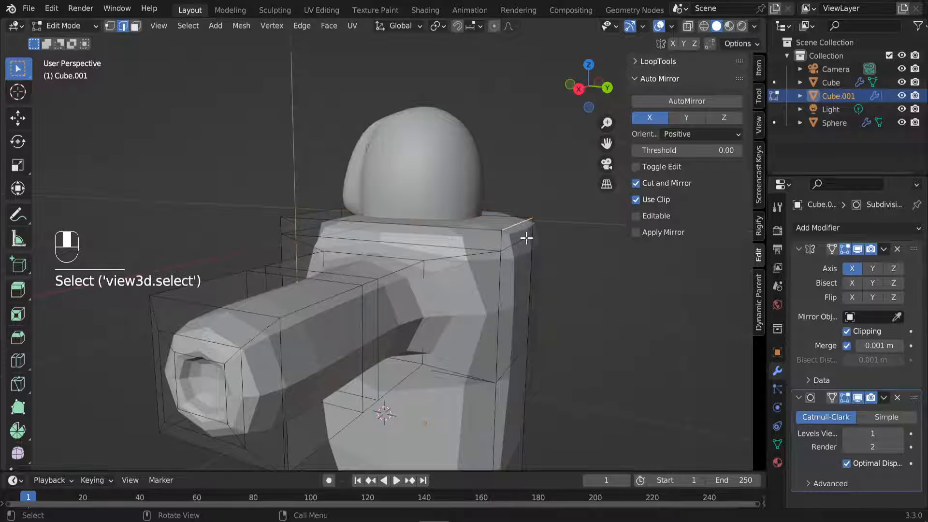
key("KP_3")
middle_click_drag(505, 242, 334, 312, "shift")
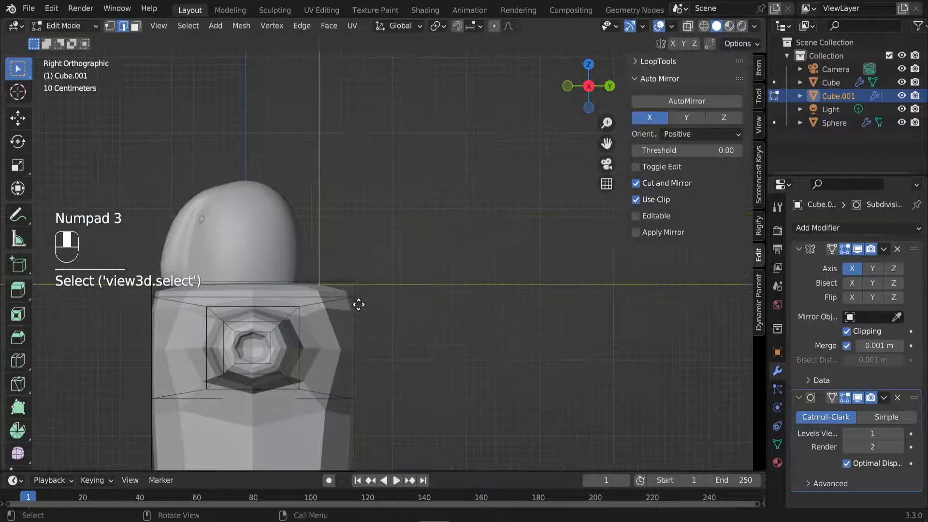
key("g")
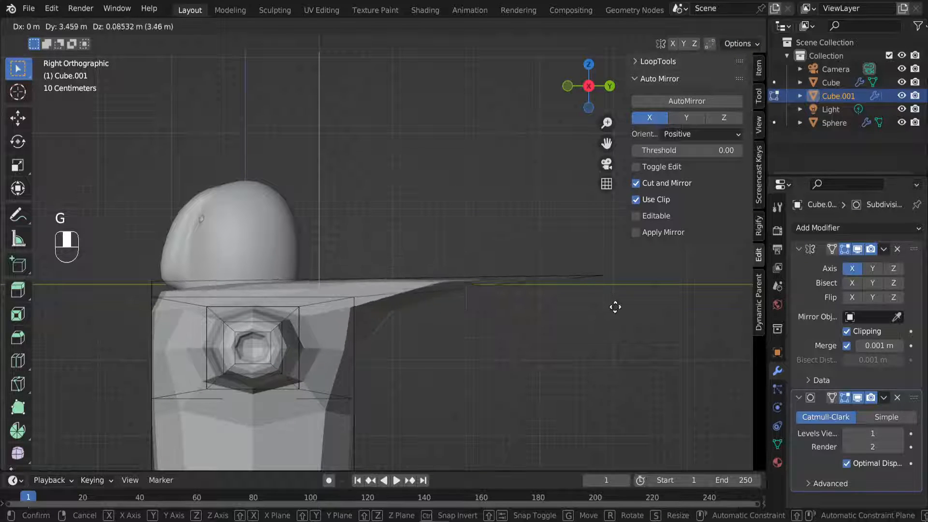
left_click(543, 247)
middle_click_drag(502, 301, 416, 300)
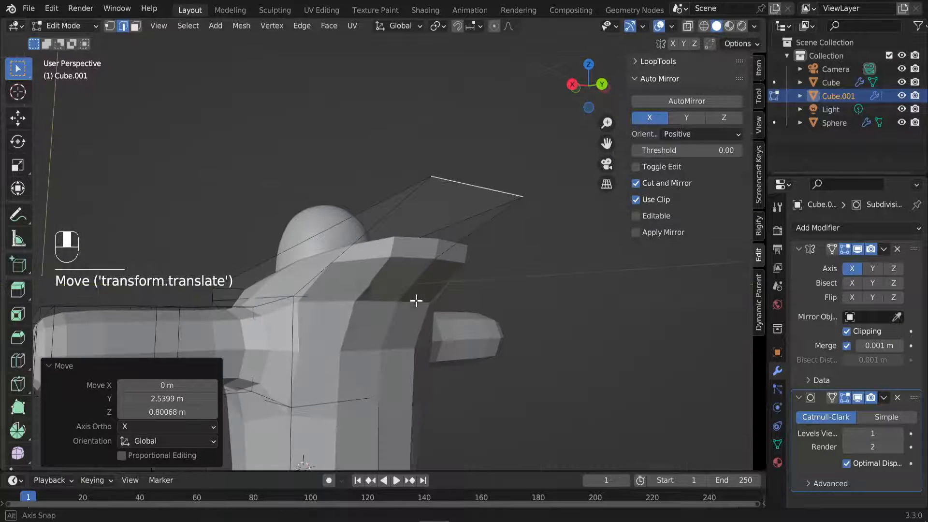
Step: Lower the body's back edge beneath the collar about 0.18 m along Z
left_click(355, 305)
key("g")
key("z")
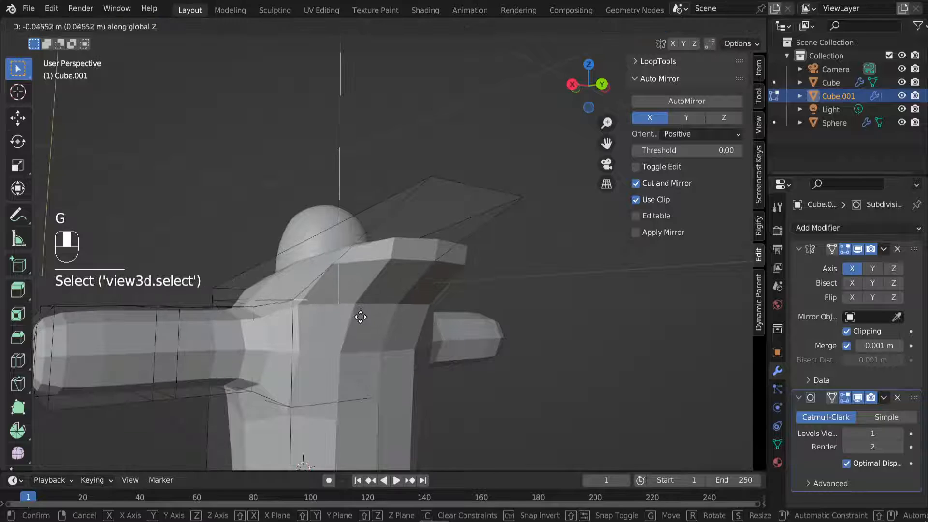
left_click(362, 323)
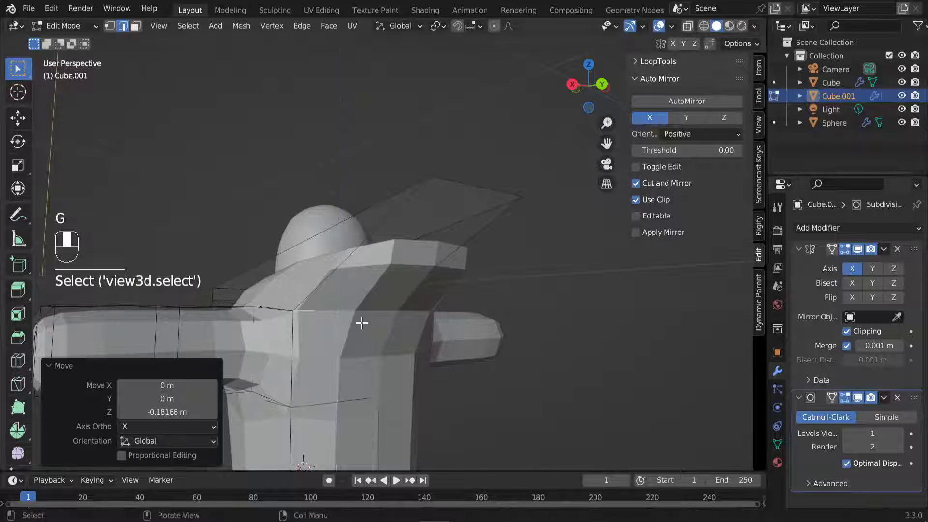
Step: Turn on the Subdivision Surface modifier's on-cage display and lower the back edge under the collar about 0.49 m along Z
left_click(798, 250)
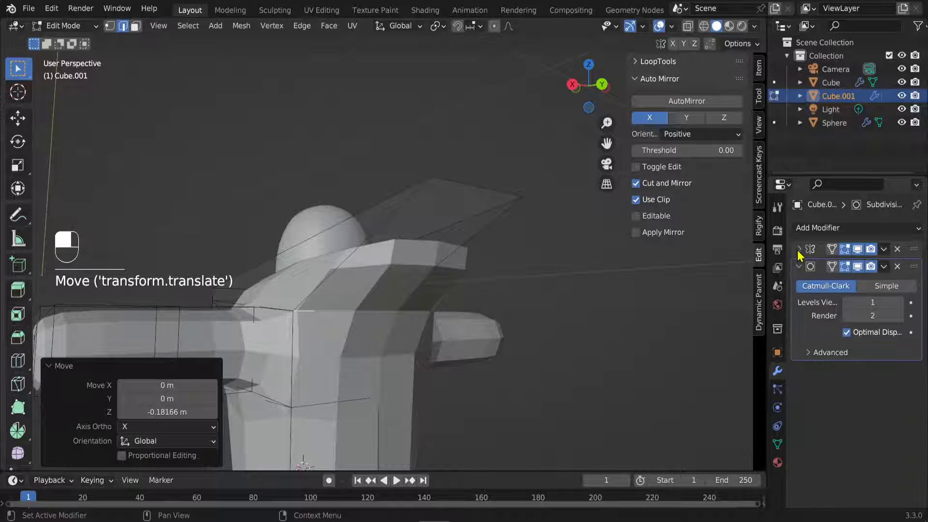
left_click(833, 268)
left_click(370, 318)
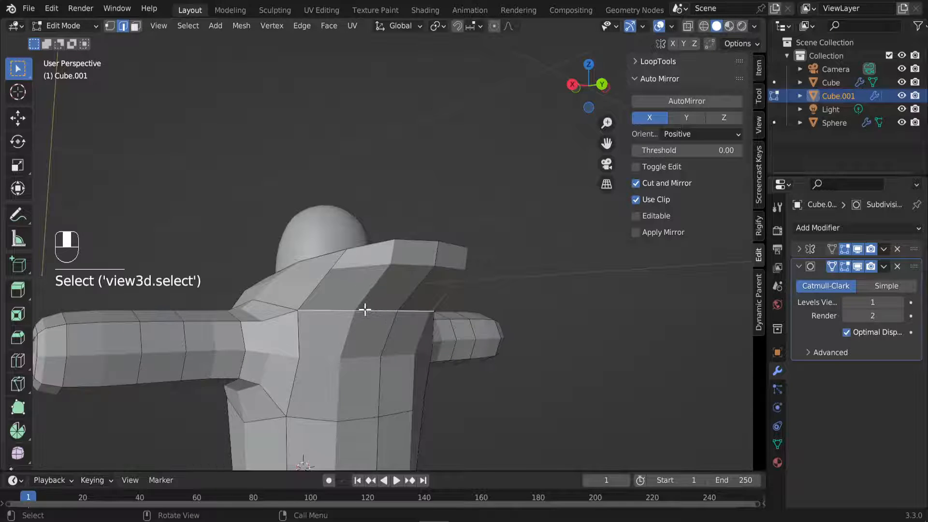
middle_click_drag(365, 309, 404, 325)
key("g")
left_click(404, 328)
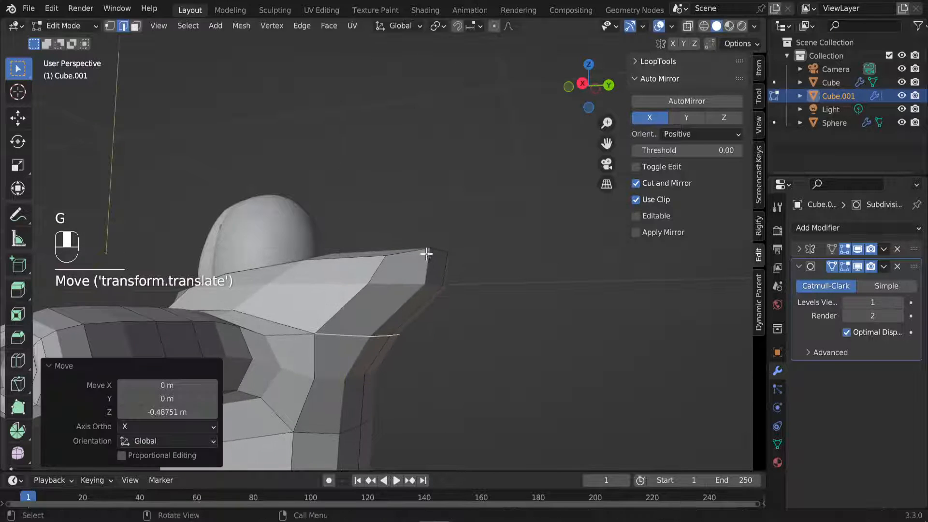
Step: Lower the collar's outermost rear edge along Z toward shoulder height
left_click(430, 256)
key("g")
middle_click(439, 282)
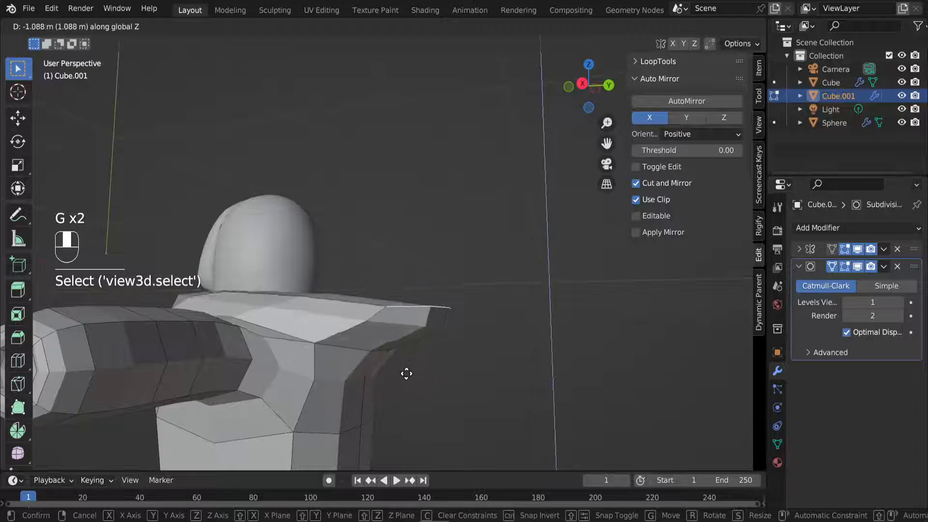
left_click(348, 383)
middle_click_drag(348, 384, 421, 353)
Step: Lower the front edge across the upper chest about 0.06 m along Z
left_click(329, 317)
key("g")
middle_click(330, 333)
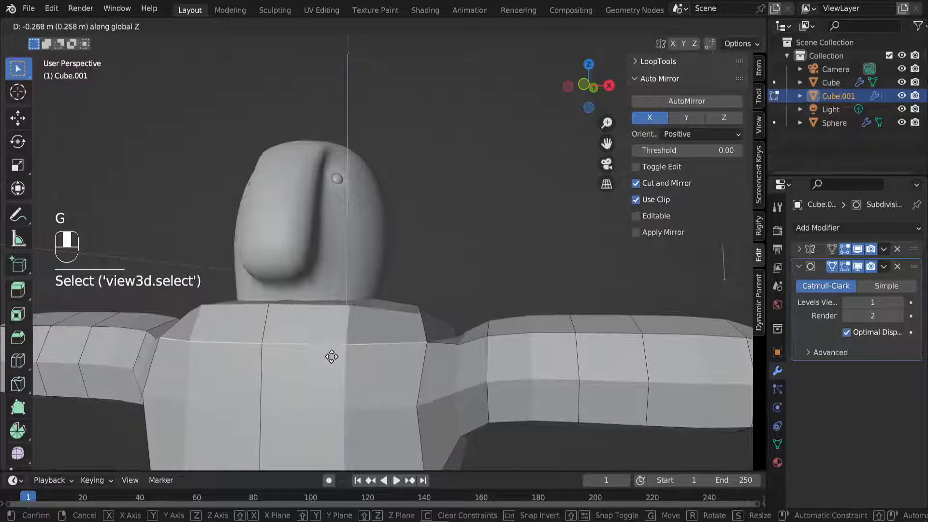
left_click(331, 337)
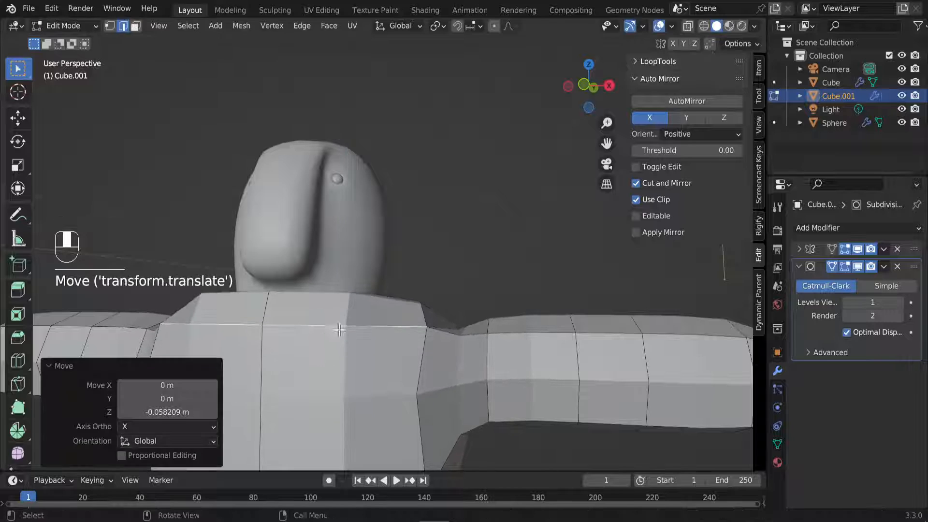
Step: Raise the body's top faces beneath the head and extrude them about 0.63 m upward to thicken the collar
scroll(386, 353, "down", 5)
key("Tab")
middle_click_drag(506, 309, 443, 317)
key("g")
left_click(525, 290)
key("Tab")
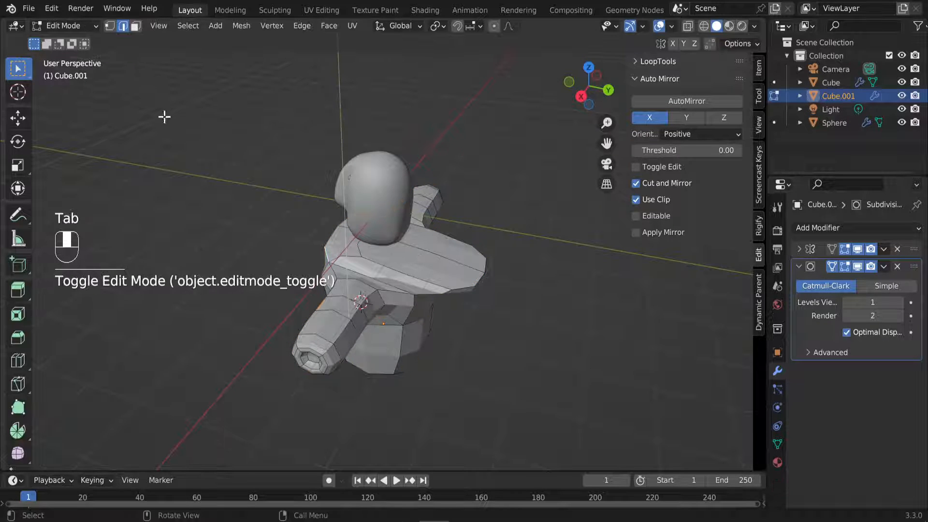
left_click(389, 255)
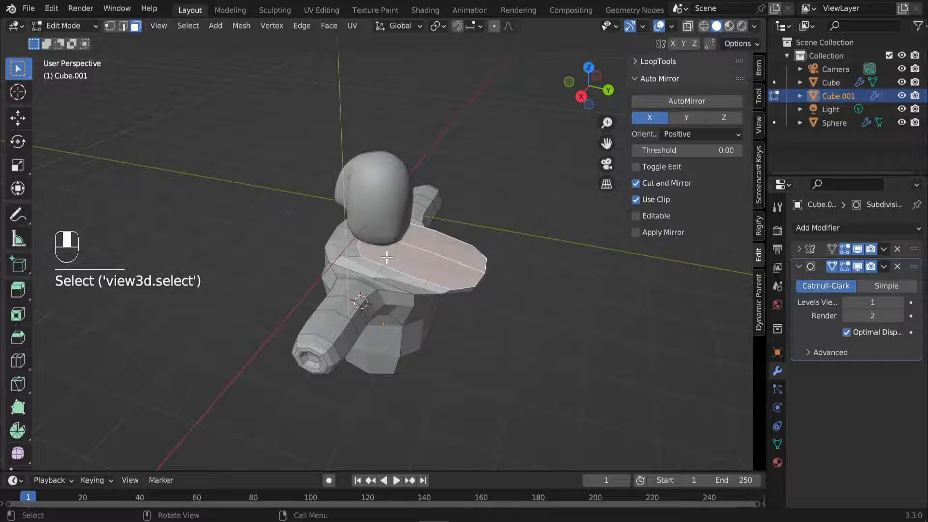
middle_click_drag(389, 254, 384, 283)
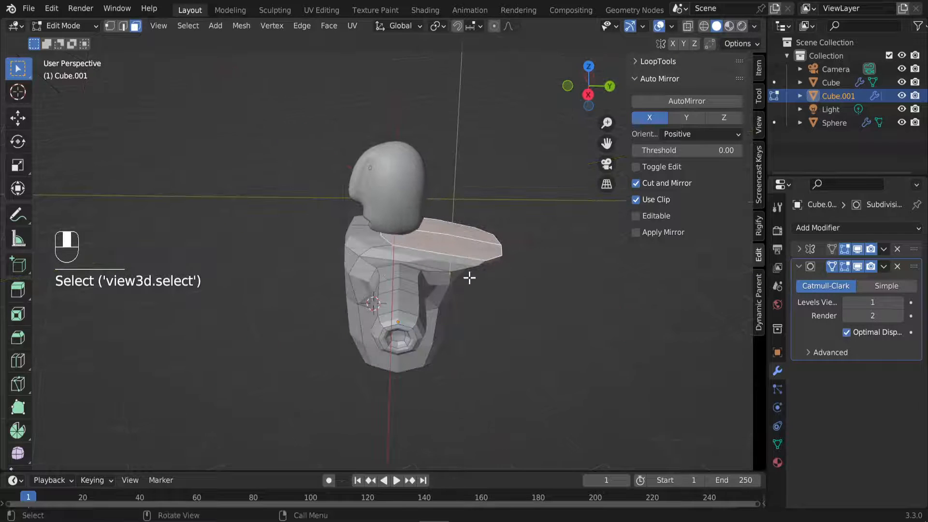
key("g")
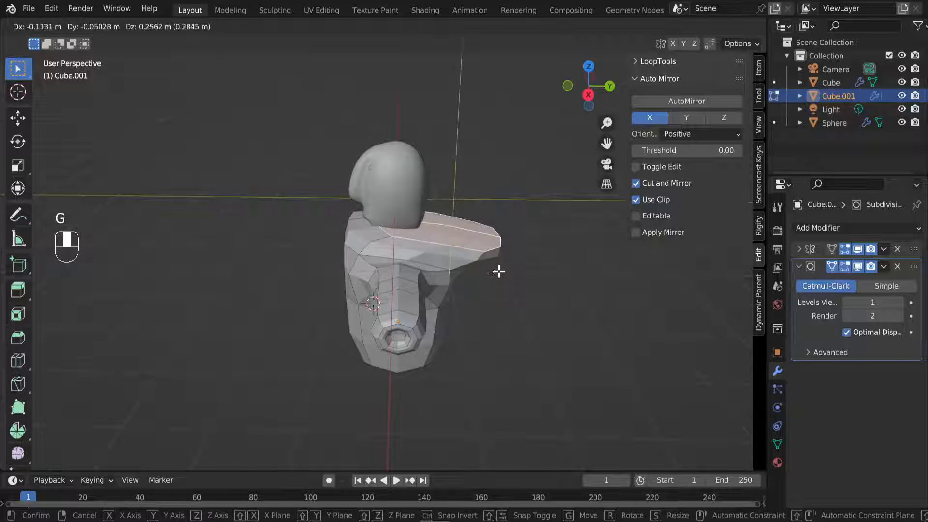
left_click(499, 272)
key("e")
left_click(503, 278)
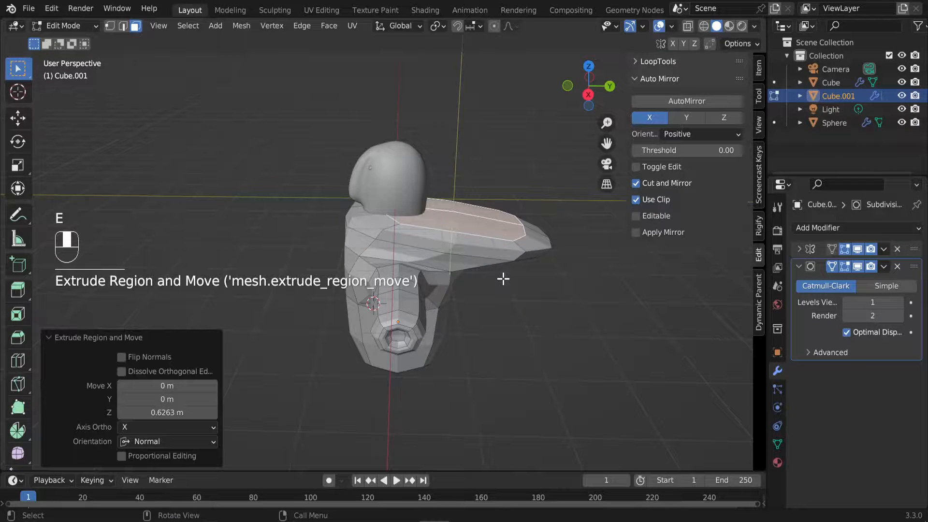
Step: In side view, tilt the extruded collar faces and move them about 0.63 m forward in Y and 0.29 m up in Z
key("KP_3")
key("r")
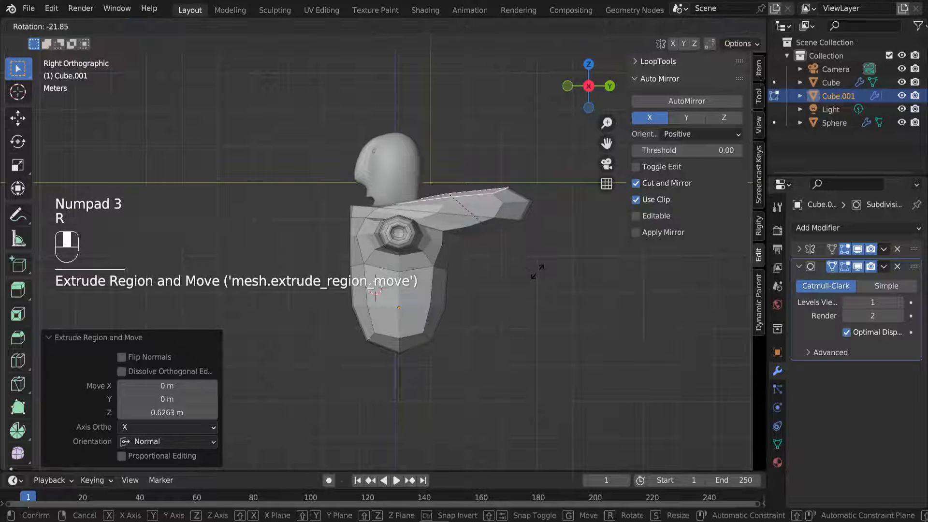
left_click(537, 271)
key("g")
left_click(499, 262)
scroll(462, 213, "up", 3)
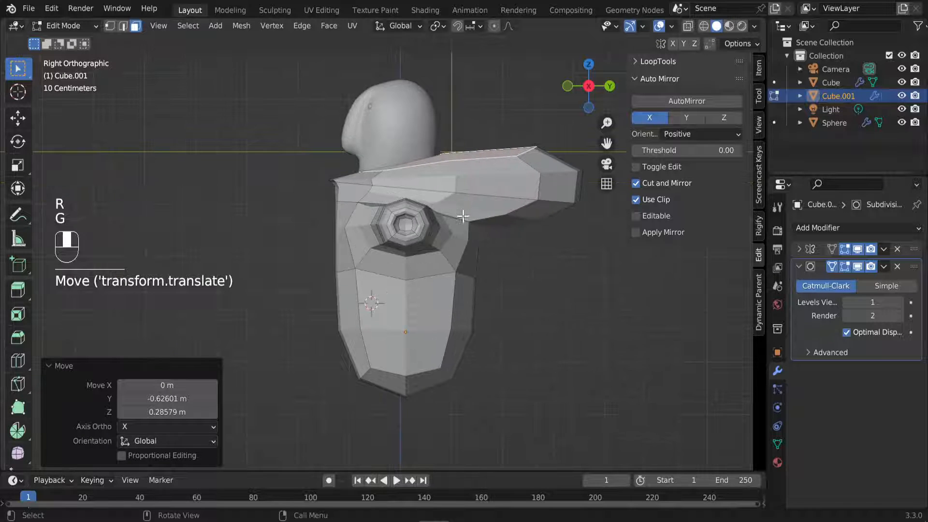
Step: Extrude the collar's top faces about 1.01 m down into the body and scale them uniformly to 0.549
middle_click_drag(461, 213, 403, 233, "shift")
scroll(402, 233, "up", 2)
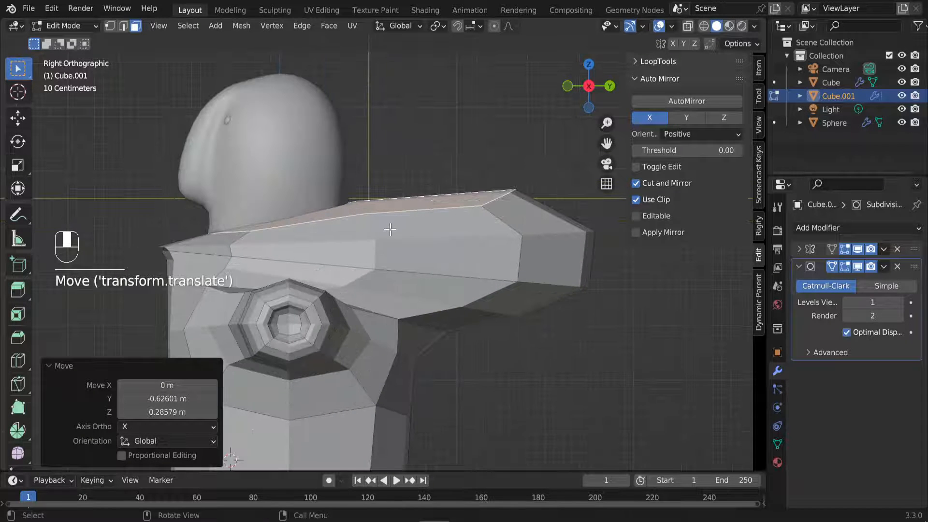
key("e")
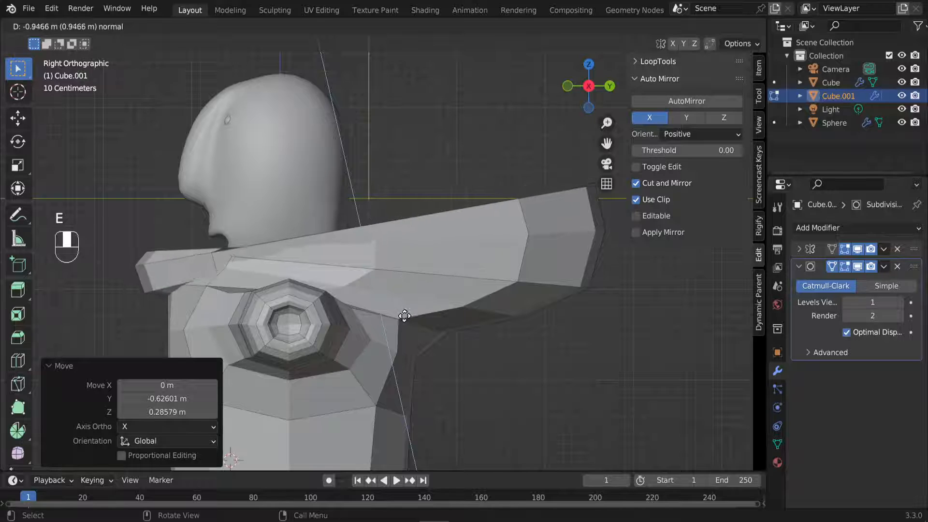
left_click(405, 280)
middle_click_drag(441, 339, 616, 413)
key("s")
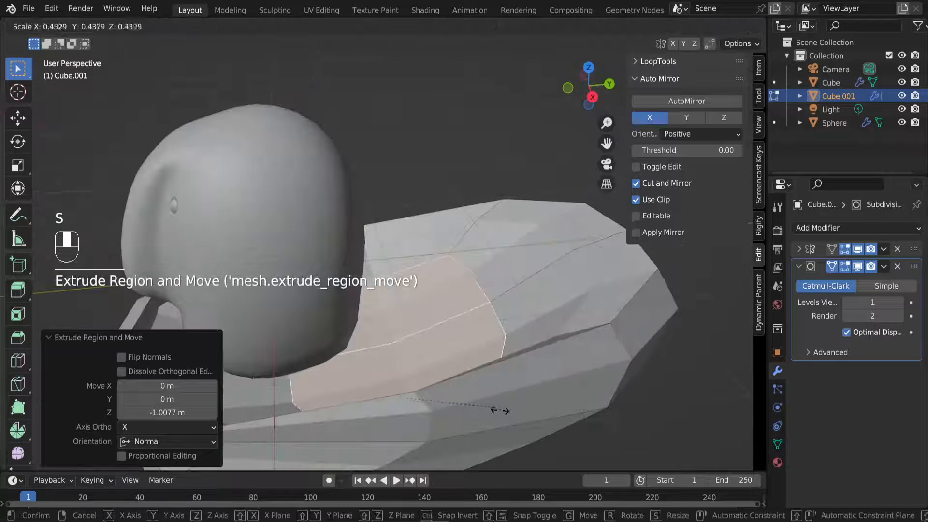
left_click(535, 410)
Step: Move the sunken inner collar faces about 1.39 m forward along Y beneath the head and narrow them along Y
middle_click_drag(535, 410, 394, 397)
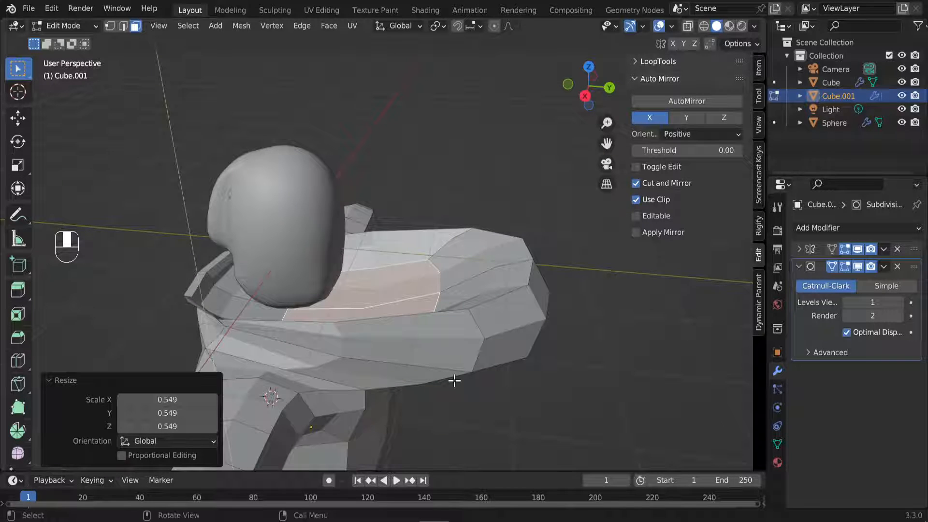
key("g")
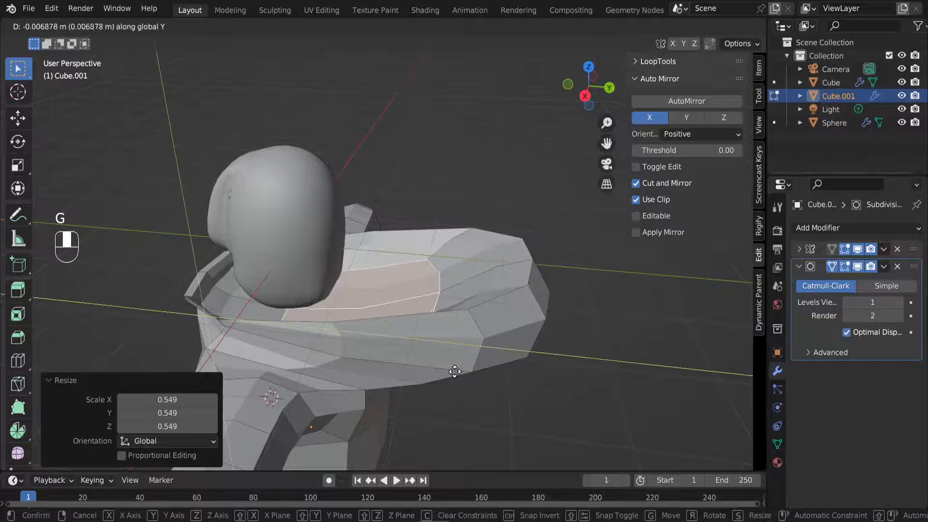
left_click(367, 358)
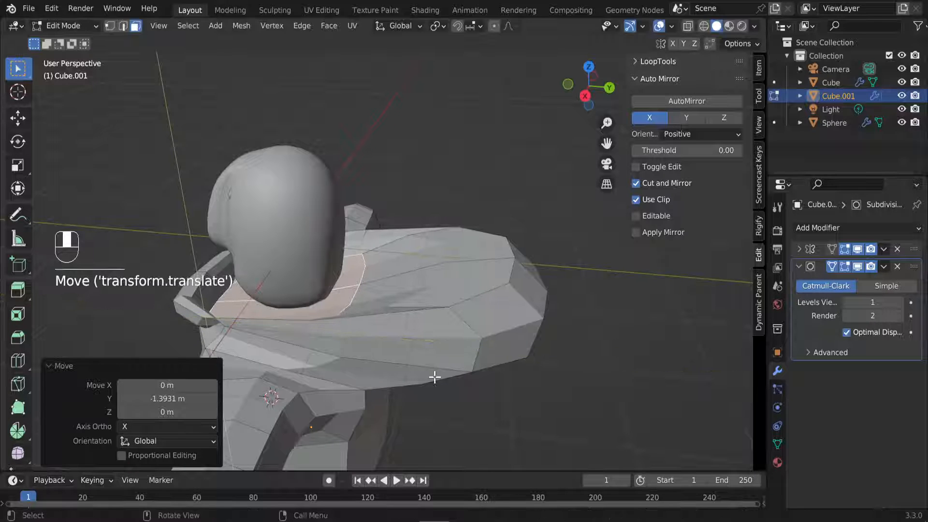
key("s")
key("y")
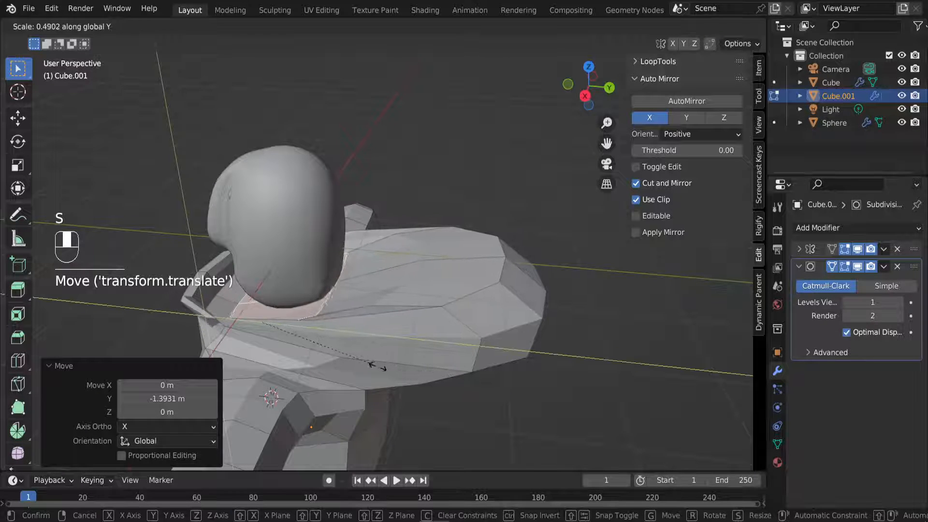
left_click(327, 344)
Step: Reposition the inner collar faces around the neck and scale them uniformly to 0.377
middle_click_drag(353, 331, 590, 368)
key("g")
left_click(364, 325)
key("s")
left_click(526, 354)
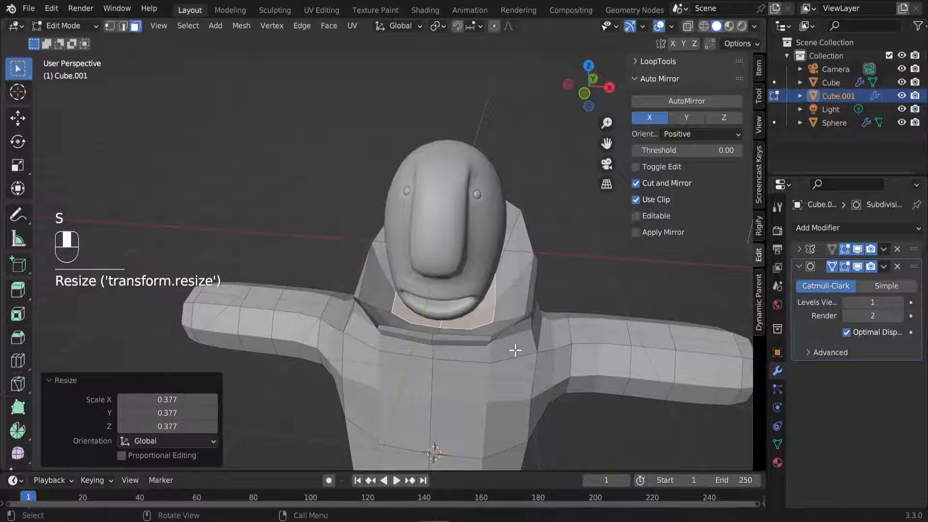
Step: Cut an edge loop around the collar's inner wall at factor 0.246 and scale it down uniformly
scroll(520, 343, "up", 3)
middle_click_drag(534, 337, 384, 312)
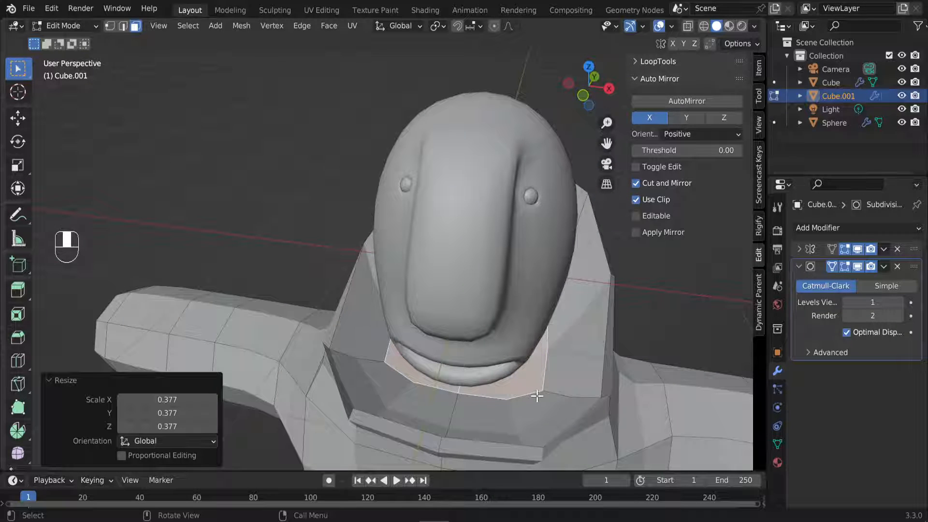
key("ctrl+r")
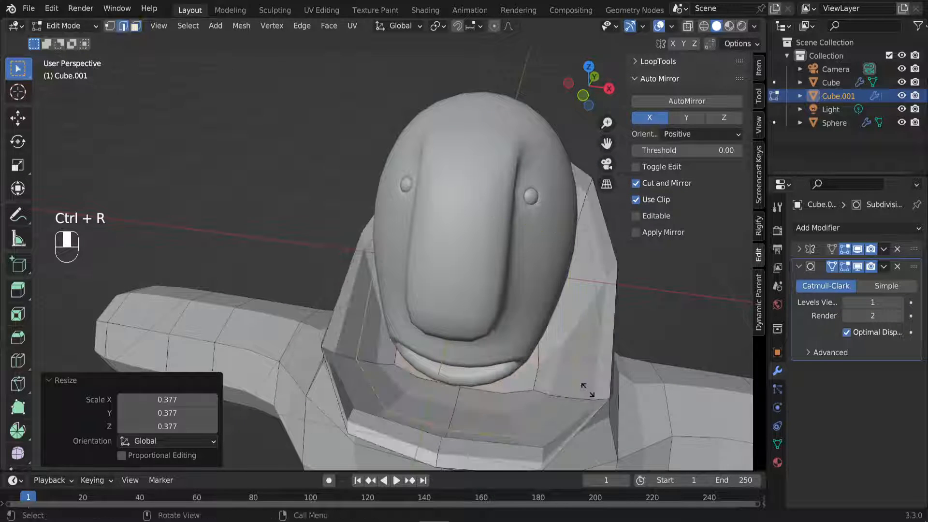
left_click(592, 390)
left_click(593, 393)
key("s")
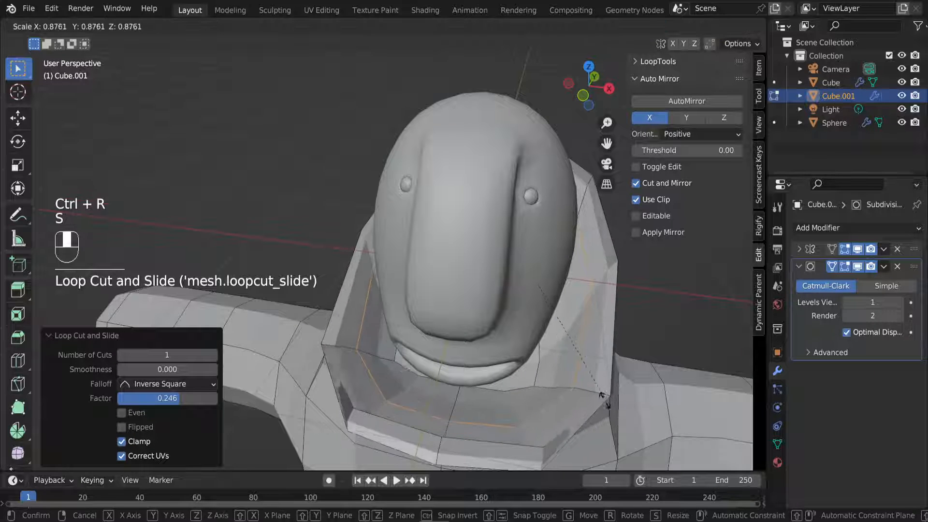
left_click(559, 387)
Step: Raise the new inner collar loop about 0.11 m along Z
middle_click_drag(560, 385, 461, 367)
key("g")
left_click(307, 382)
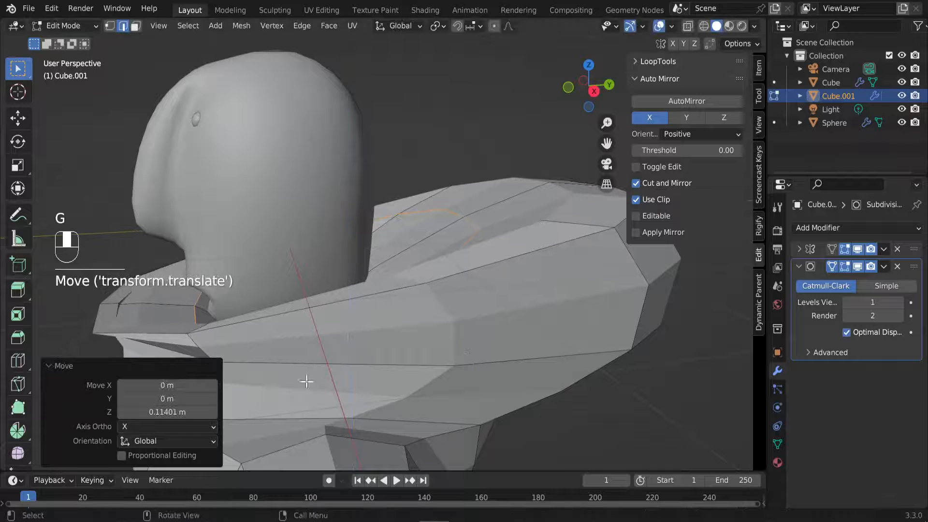
Step: Select the edge loop around the collar's outer base and lower it along Z toward the shoulders
left_click(118, 312, "alt")
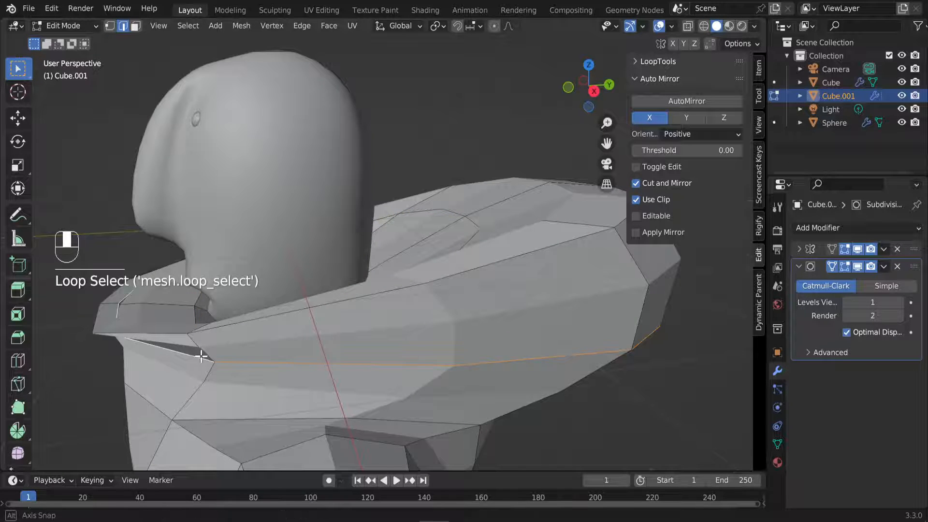
middle_click_drag(201, 357, 356, 339)
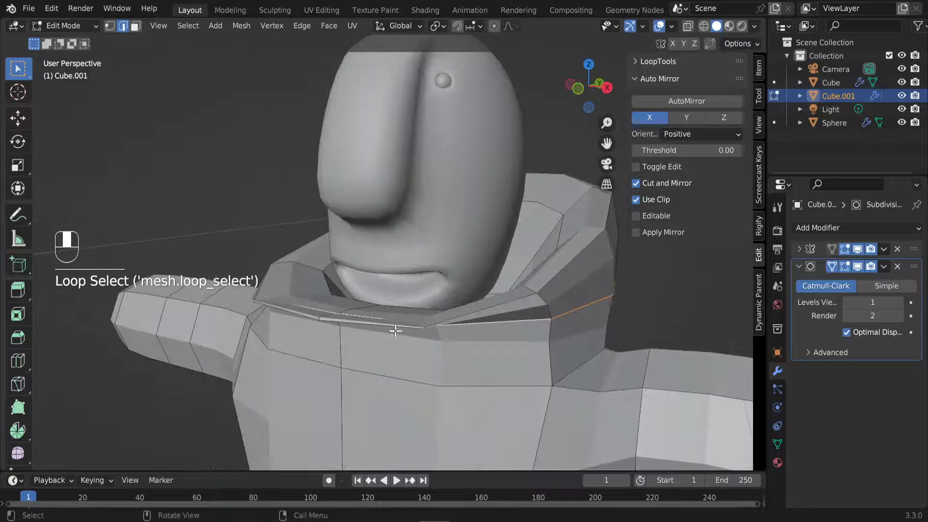
key("g")
key("z")
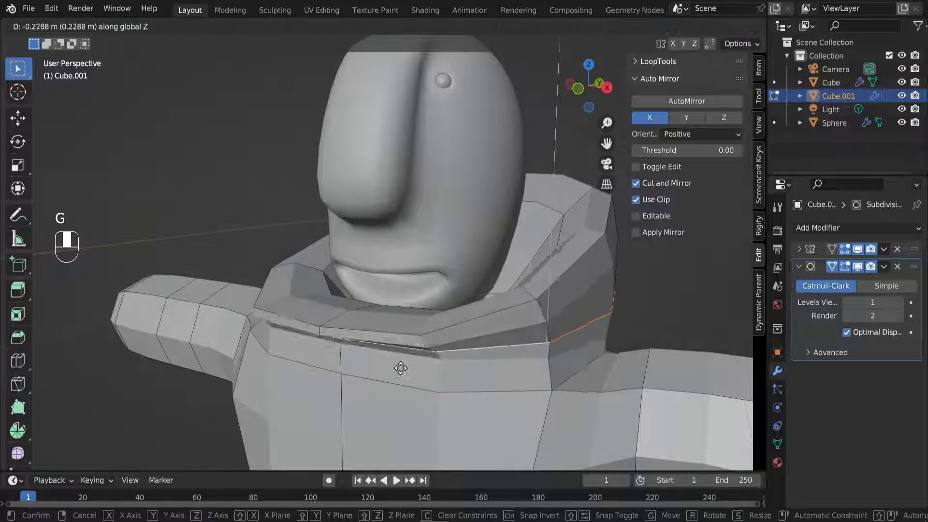
left_click(406, 383)
Step: Lower the front neckline edge beneath the collar a little further along Z
left_click(384, 361)
key("g")
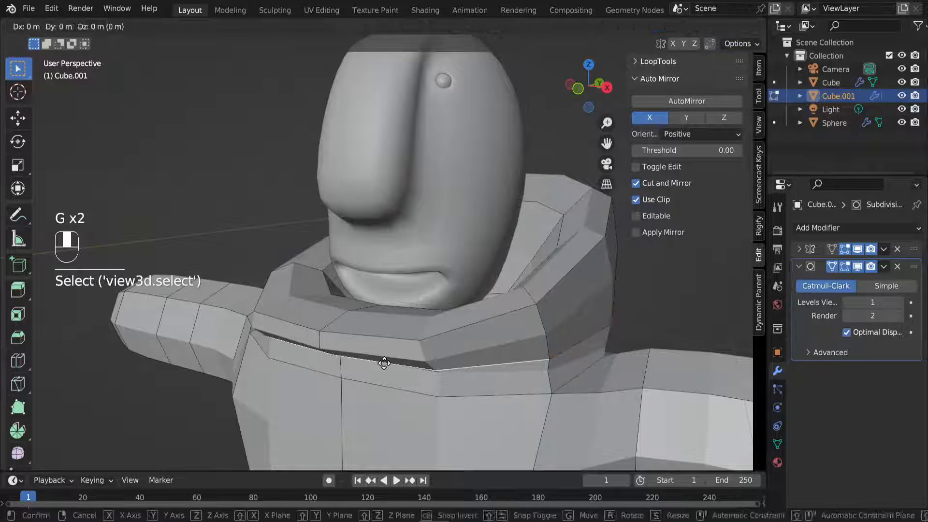
key("z")
left_click(386, 379)
Step: Raise the upper edge around the front of the collar about 0.12 m along Z
left_click(374, 348)
key("g")
key("z")
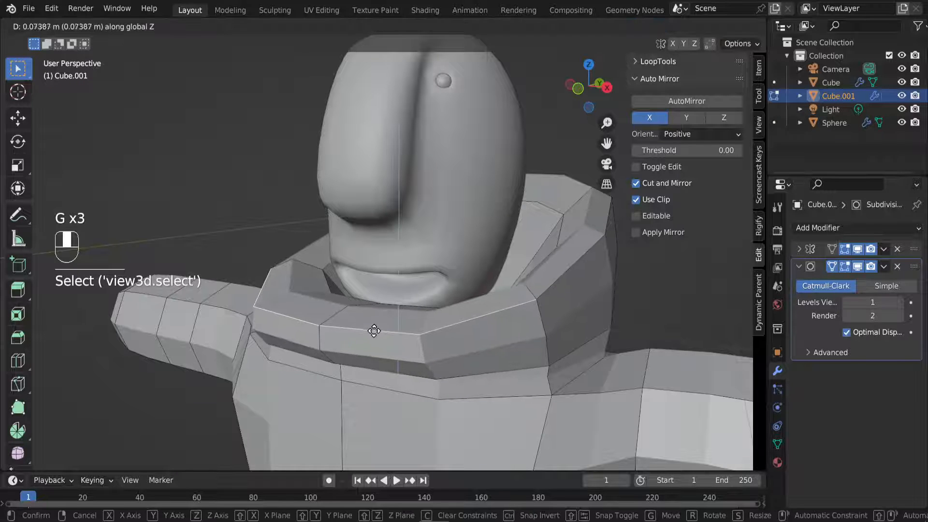
left_click(378, 323)
middle_click_drag(379, 324, 342, 357)
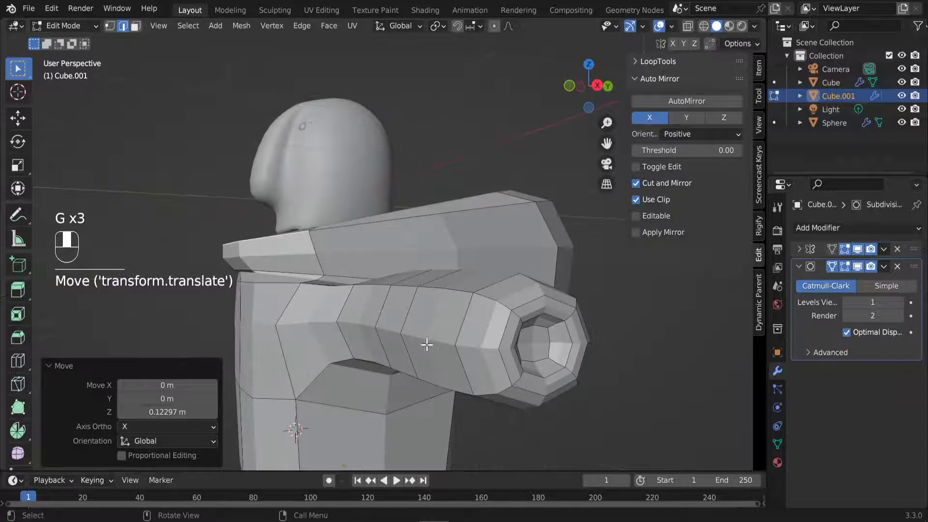
Step: Select the edges on the collar's rear rim and move them forward toward the head in top view
middle_click_drag(426, 344, 503, 353)
left_click(406, 216)
middle_click_drag(567, 353, 470, 289)
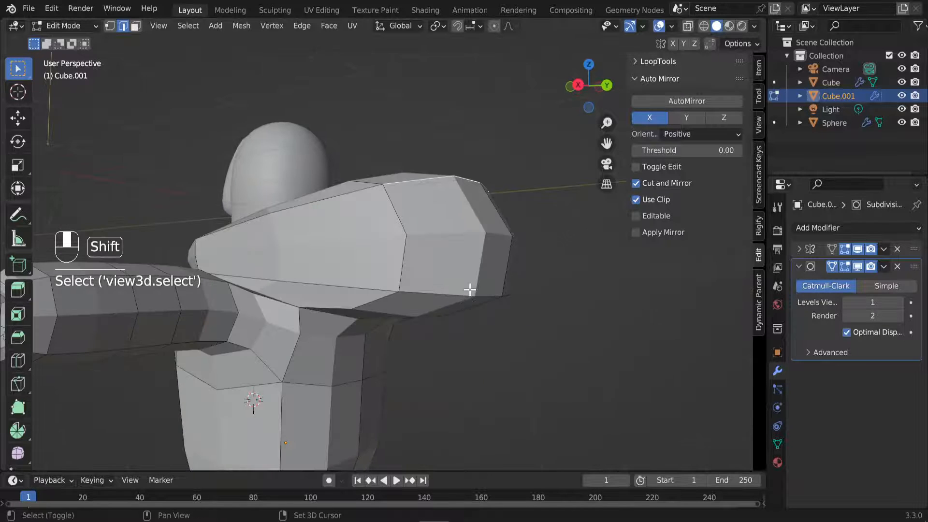
key("KP_7")
middle_click_drag(507, 171, 500, 152, "shift")
key("g")
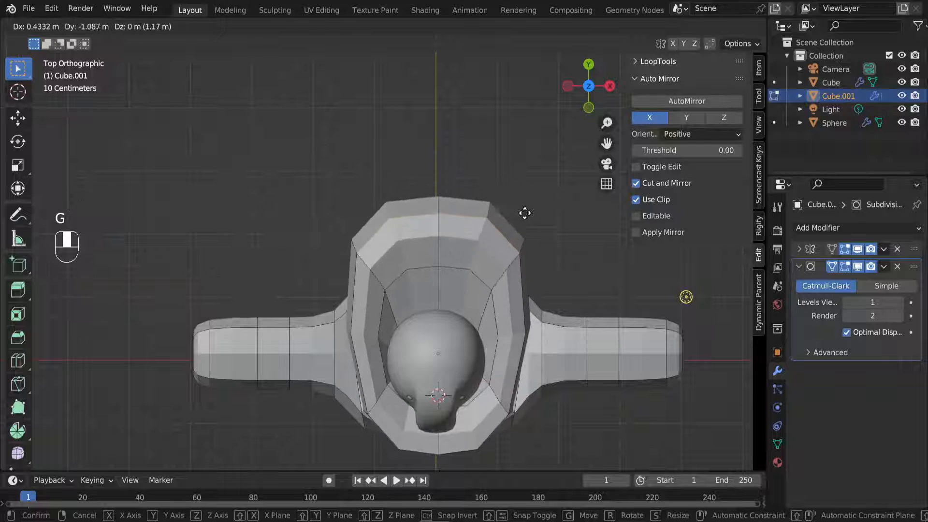
left_click(504, 229)
Step: Select the faces on the body's underside and scale them to 1.793 along Y
middle_click_drag(504, 229, 124, 45)
left_click(323, 224)
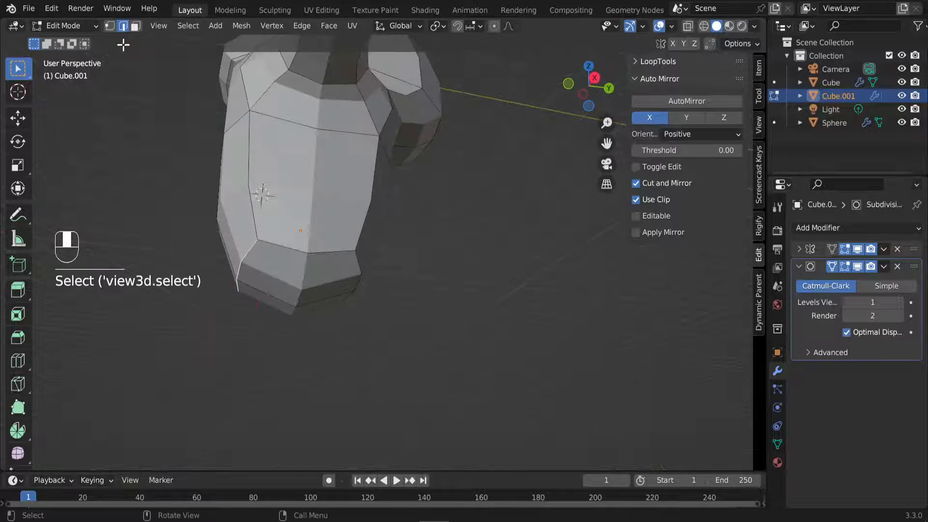
left_click(309, 288)
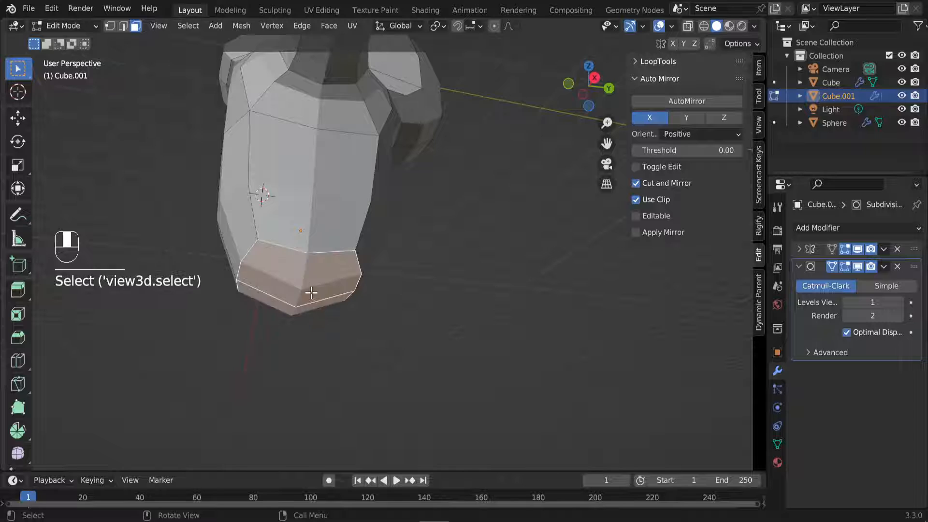
middle_click_drag(310, 289, 327, 342)
key("s")
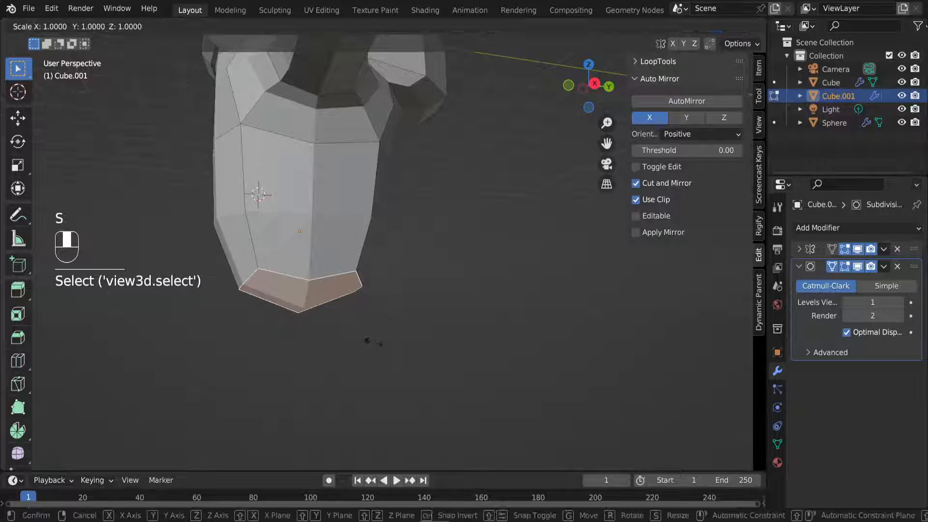
key("y")
left_click(434, 333)
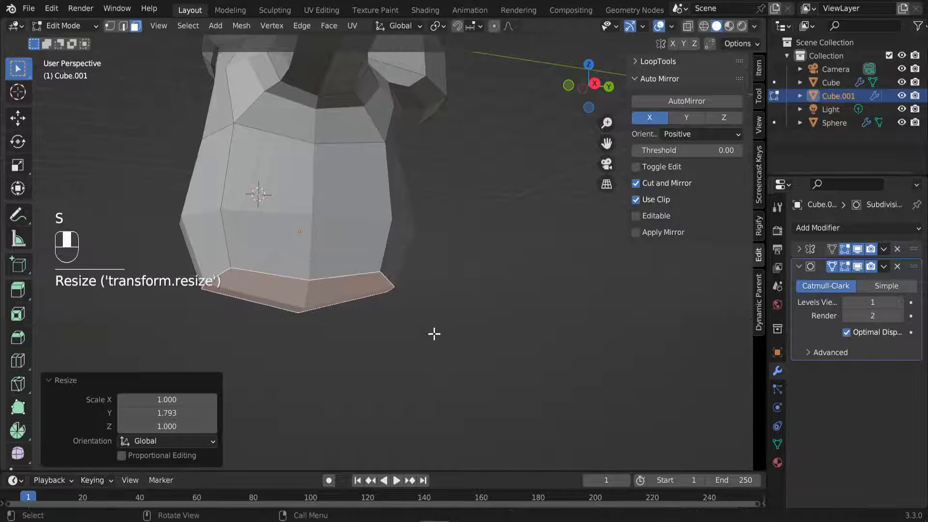
Step: Raise the body's bottom faces along Z and shift them about 0.41 m outward along X to widen the waist
middle_click_drag(433, 333, 488, 321)
key("g")
key("z")
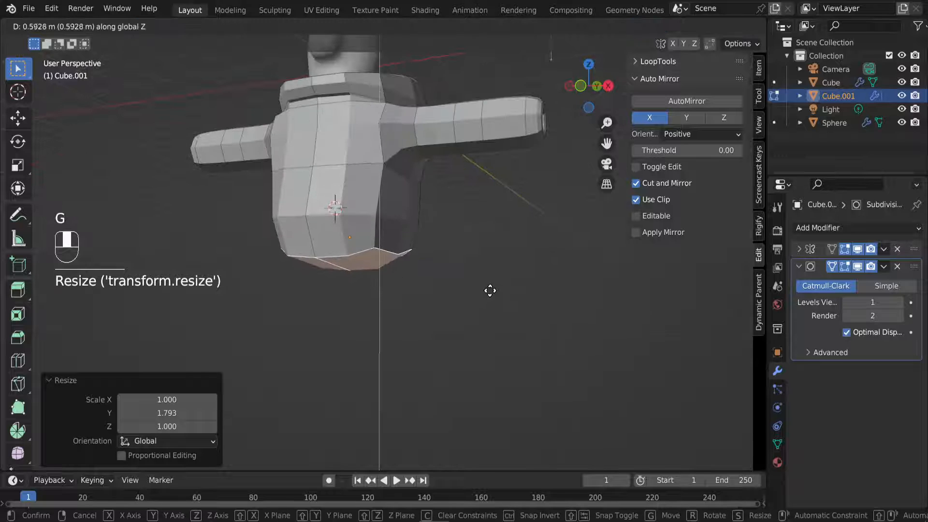
left_click(492, 276)
middle_click_drag(418, 270, 401, 295)
key("g")
left_click(465, 269)
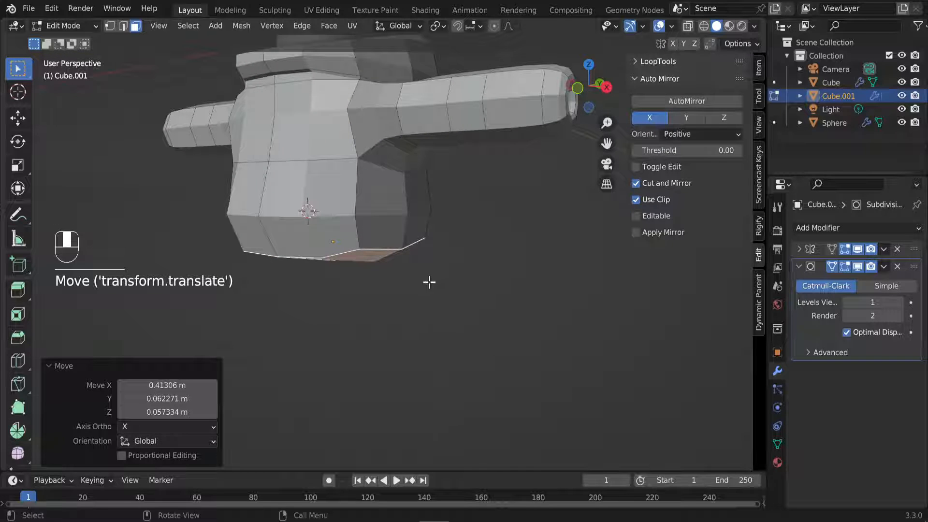
Step: Extrude the body's bottom faces about 1.2 m downward and extrude them once more to form the coat's hem
key("e")
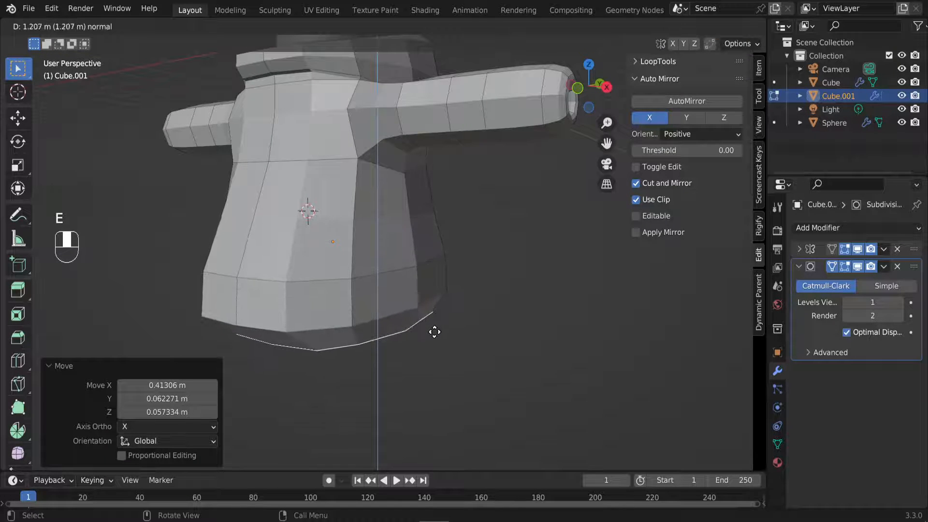
left_click(414, 332)
middle_click_drag(414, 332, 225, 237)
key("e")
left_click(382, 330)
Step: Reposition the rear and front faces of the coat's upper section, pushing the front ones forward along Y
left_click(399, 227)
key("g")
left_click(457, 322)
left_click(261, 206)
key("g")
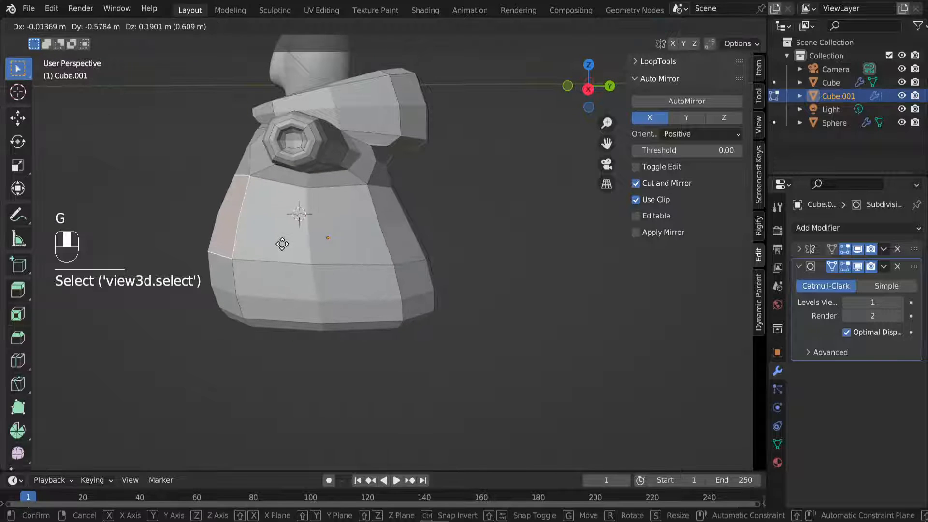
left_click(280, 242)
Step: Shift the coat's upper front faces about 0.15 m inward along X and rotate them to round the belly
middle_click_drag(254, 290, 438, 285)
key("g")
left_click(452, 295)
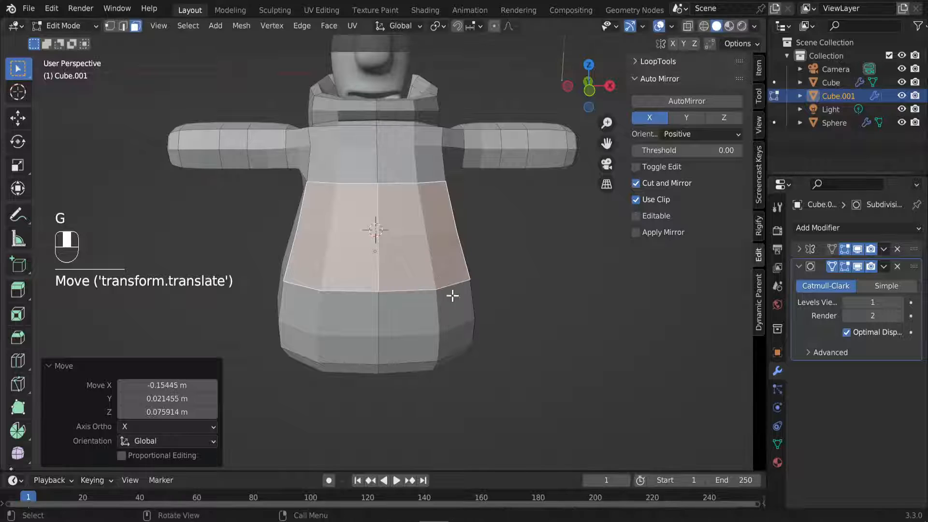
key("r")
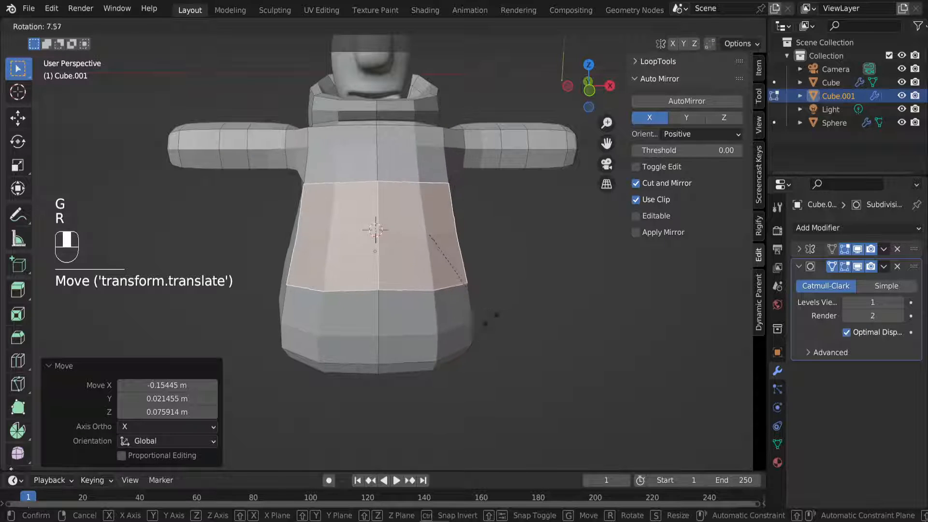
left_click(451, 372)
Step: Select the coat's lower front faces and move them about 0.66 m inward along X and 0.22 m backward along Y
left_click(457, 351)
middle_click_drag(457, 350, 547, 362)
key("g")
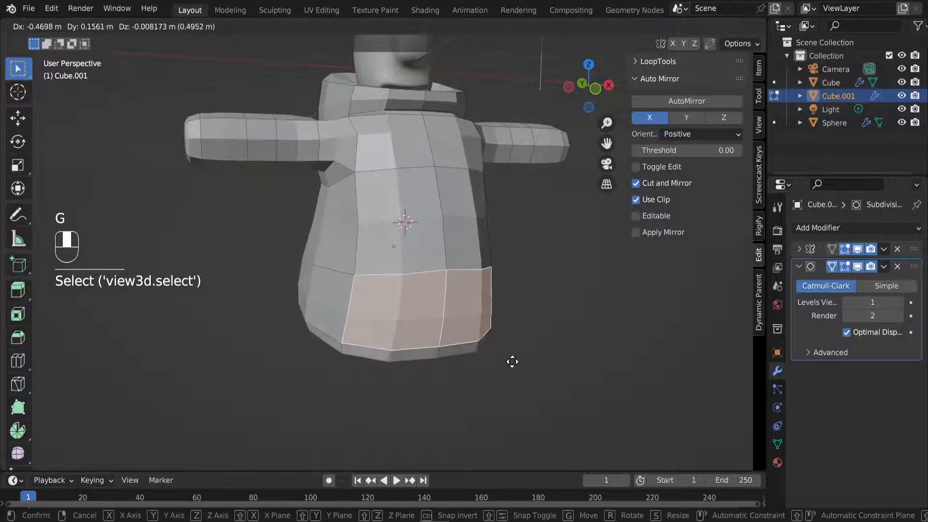
left_click(505, 363)
Step: Pull the lower front faces farther back in side view, rotating them -12.1° to taper the coat's front
middle_click_drag(487, 362, 308, 352)
key("g")
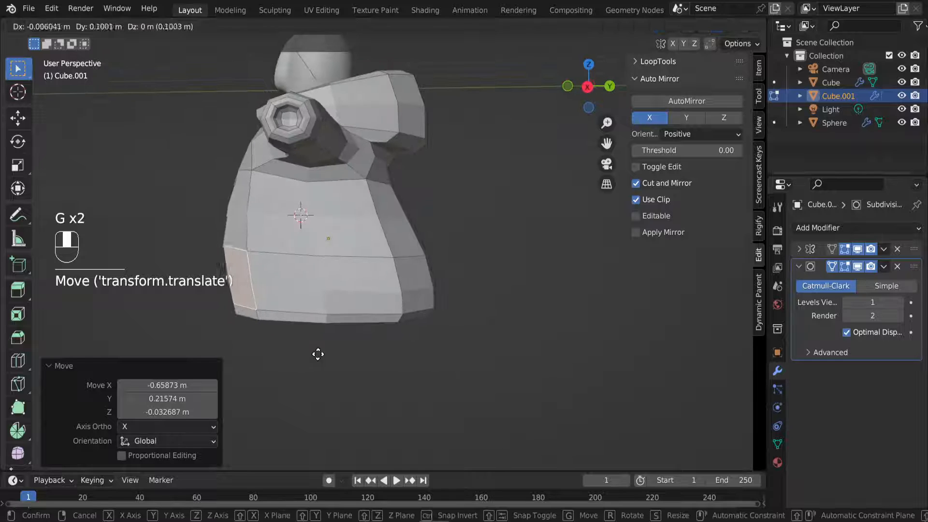
left_click(329, 352)
key("r")
left_click(356, 332)
key("g")
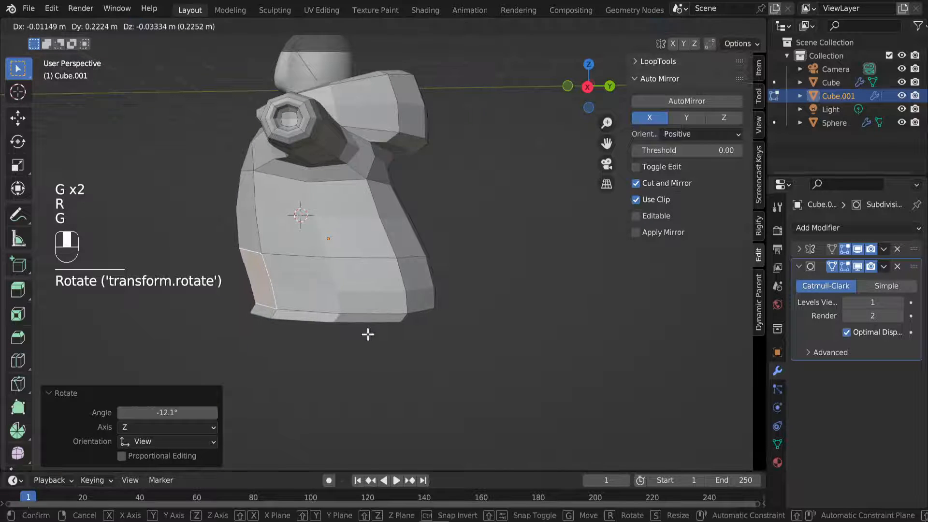
left_click(369, 333)
Step: Select the faces on the coat's underside and reposition them
middle_click_drag(369, 333, 264, 295)
left_click(305, 305)
key("g")
left_click(412, 352)
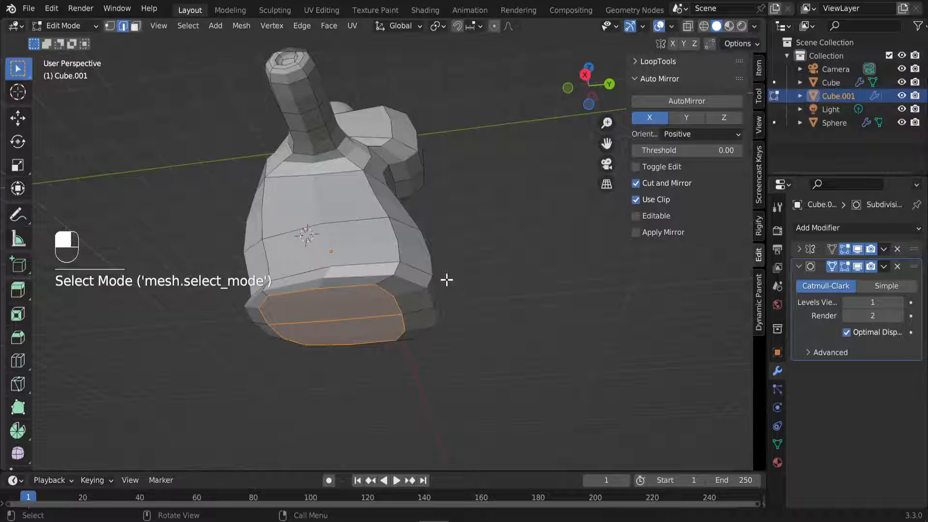
Step: Select the edges at the rear of the coat's hem and move them about 1.6 m backward along Y
left_click(431, 276)
middle_click_drag(431, 276, 425, 345)
key("g")
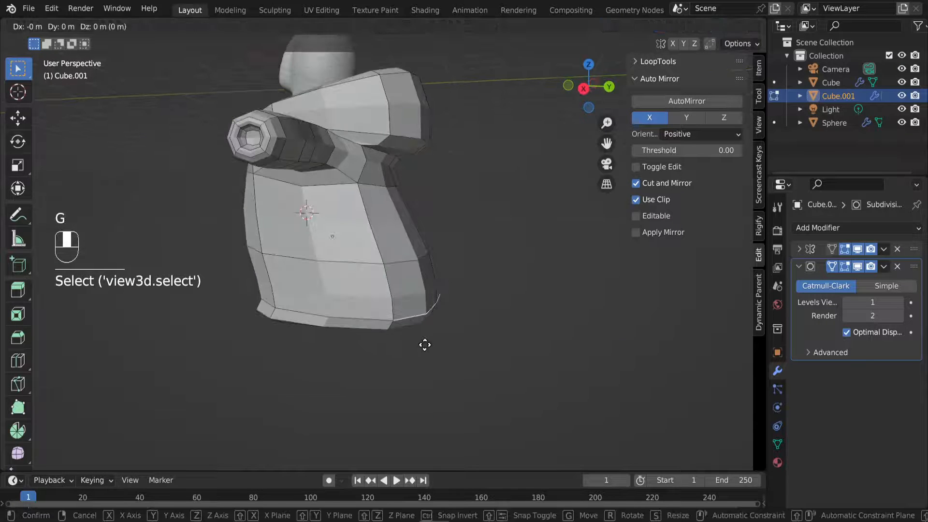
middle_click(437, 344)
left_click(501, 346)
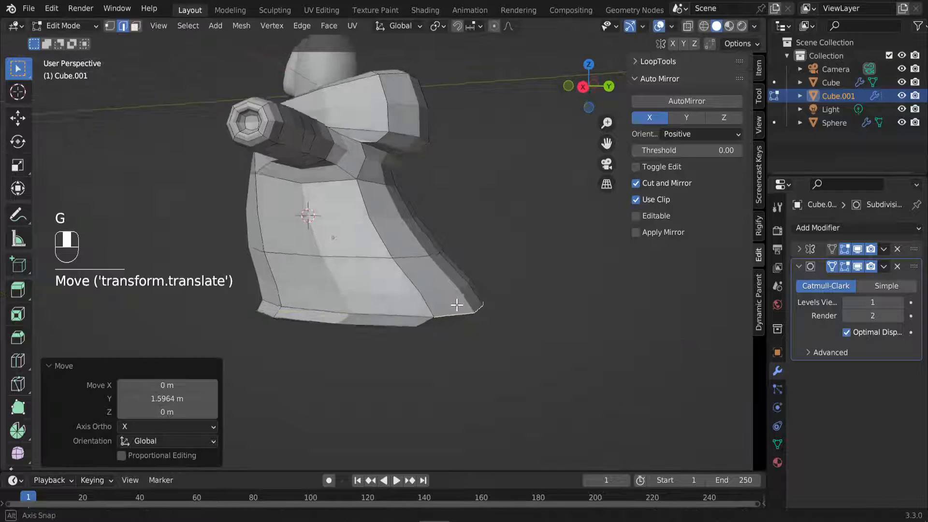
Step: Select the rear edges of the coat's underside and move them backward along Y toward the extended hem
middle_click_drag(455, 306, 427, 331)
left_click(407, 302)
key("g")
middle_click(426, 387)
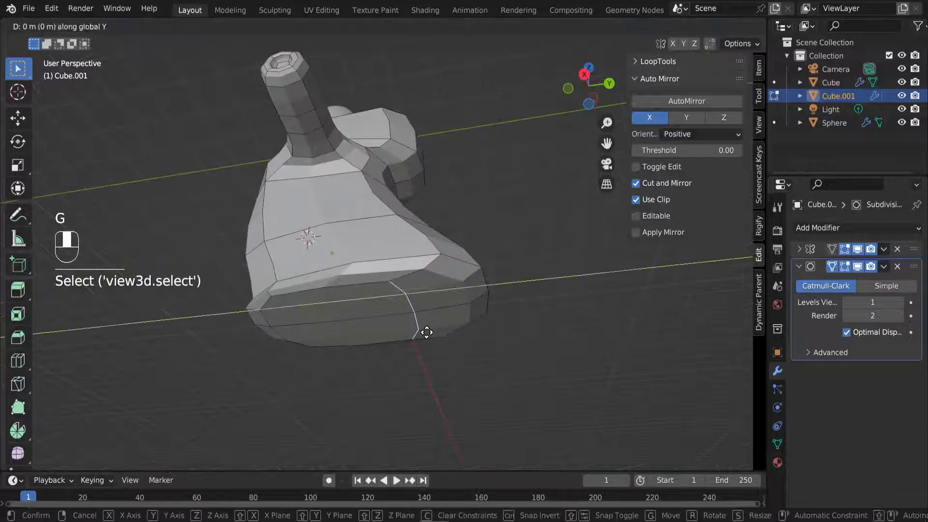
left_click(527, 325)
Step: Finish editing the body mesh and apply Shade Smooth to it
middle_click_drag(352, 338, 437, 401)
key("Tab")
scroll(363, 338, "down", 3)
middle_click_drag(348, 323, 420, 234)
right_click(397, 221)
left_click(354, 221)
Step: Add a cube and move it in front view to the end of the sleeve on the +X side
scroll(449, 222, "up", 3)
middle_click_drag(476, 213, 402, 347, "shift")
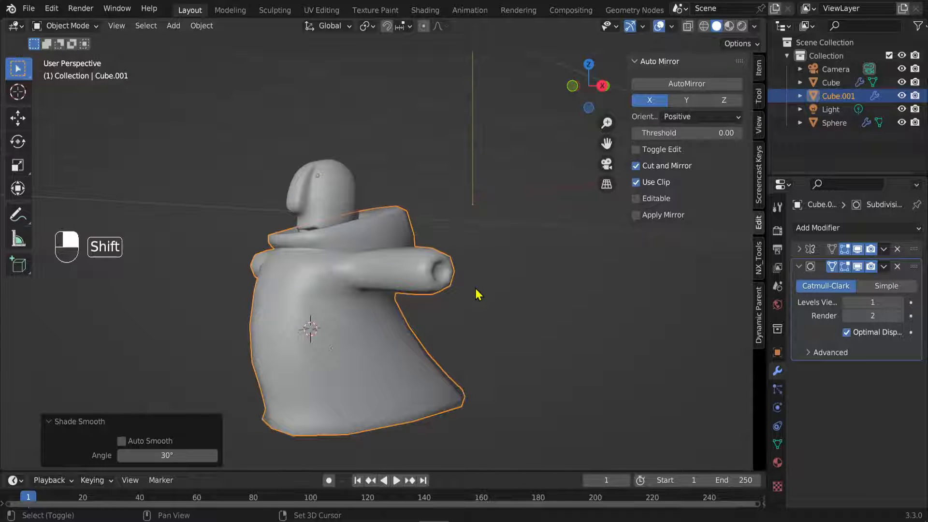
key("shift+a")
mouse_move(411, 252)
left_click(551, 264)
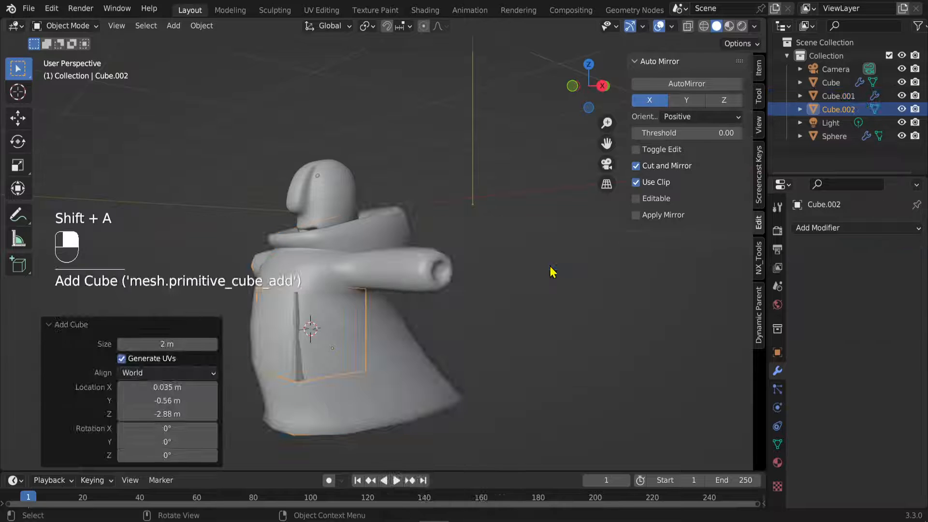
key("KP_1")
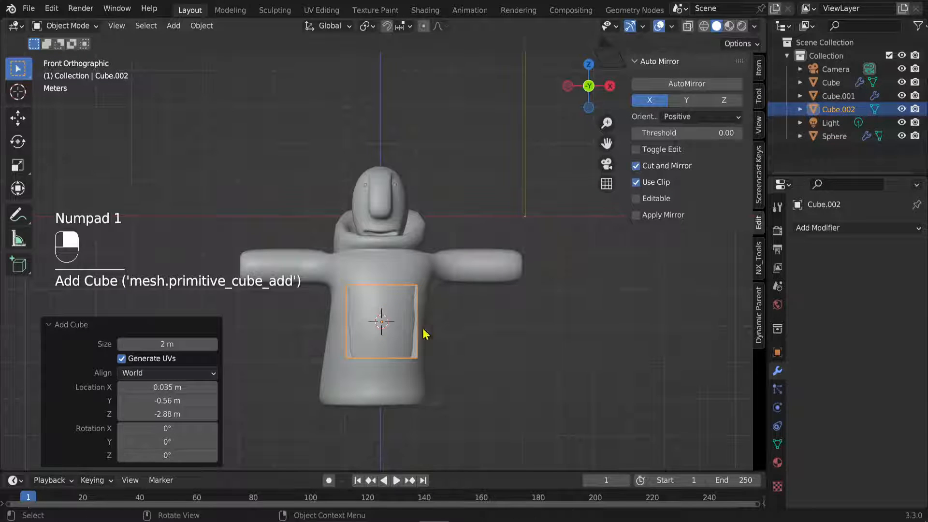
key("g")
left_click(587, 270)
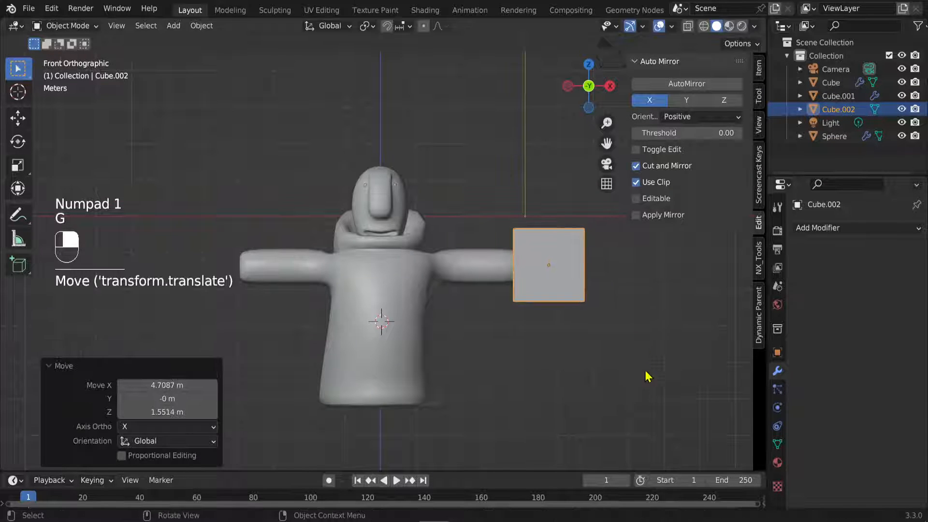
Step: Scale the cube down below the sleeve's thickness and place it against the sleeve opening
key("s")
left_click(584, 303)
key("g")
left_click(578, 309)
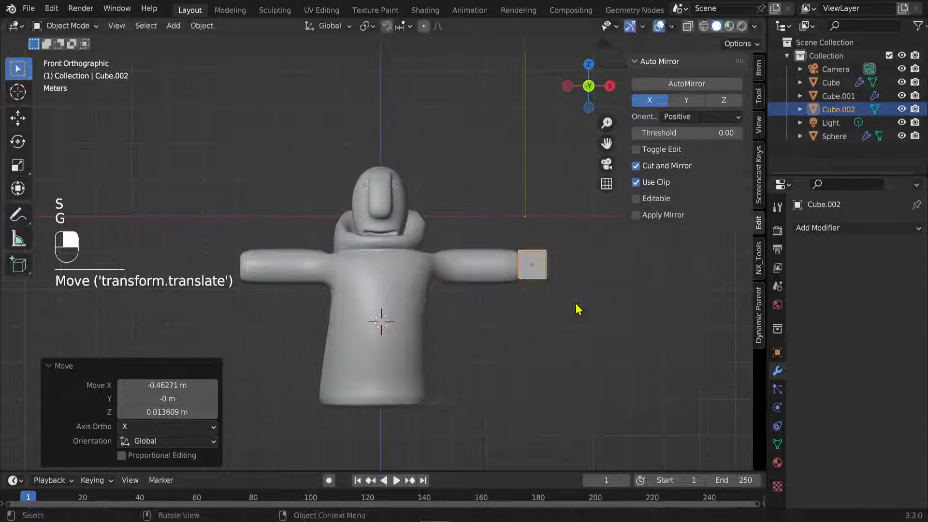
key("s")
left_click(562, 303)
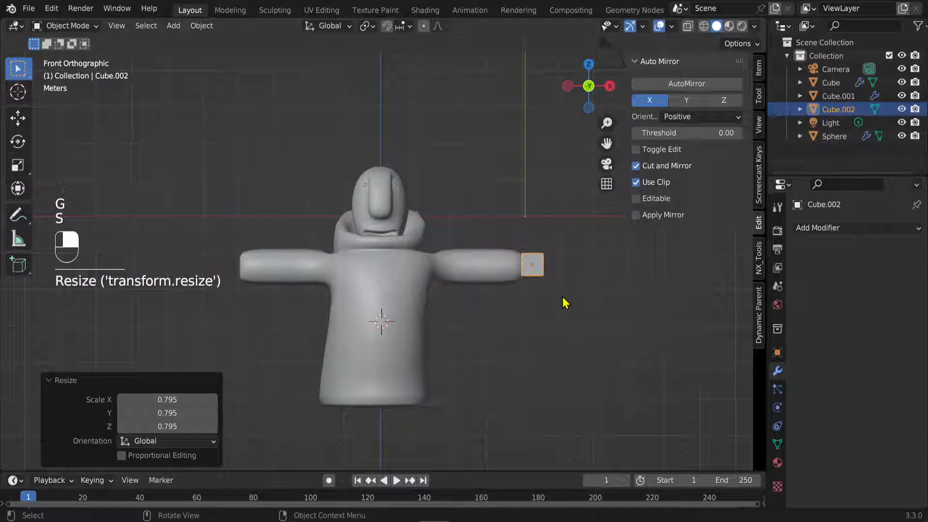
Step: Move the cube about 0.75 m along Y in top view to line it up with the sleeve
key("KP_7")
key("g")
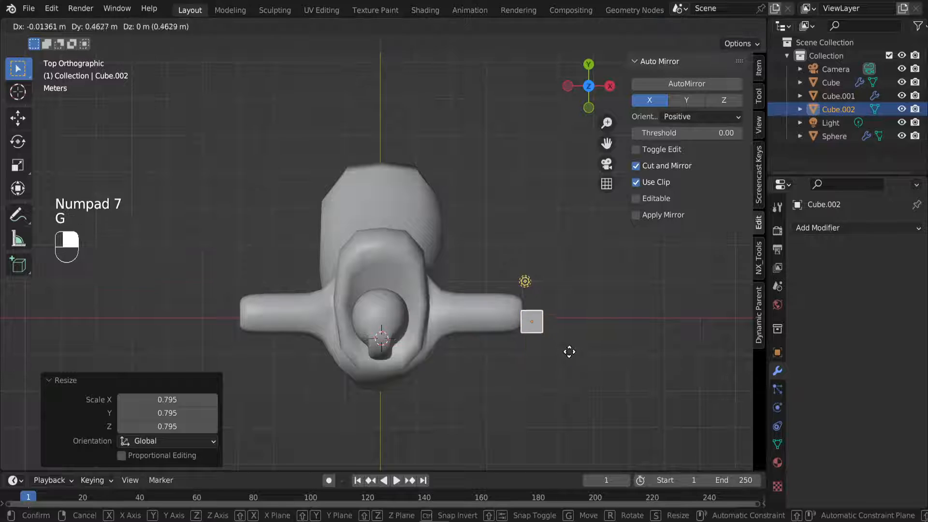
left_click(569, 342)
scroll(559, 378, "up", 2)
middle_click_drag(559, 379, 413, 305, "shift")
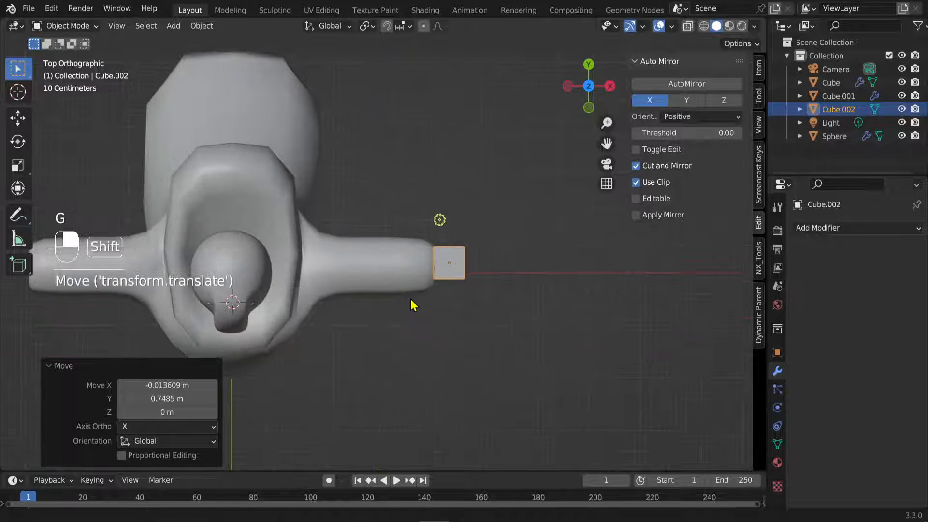
Step: Isolate the cube and flatten its mesh to 0.251 along Z, then thicken it by about 1.4 along Z
middle_click_drag(347, 328, 310, 212)
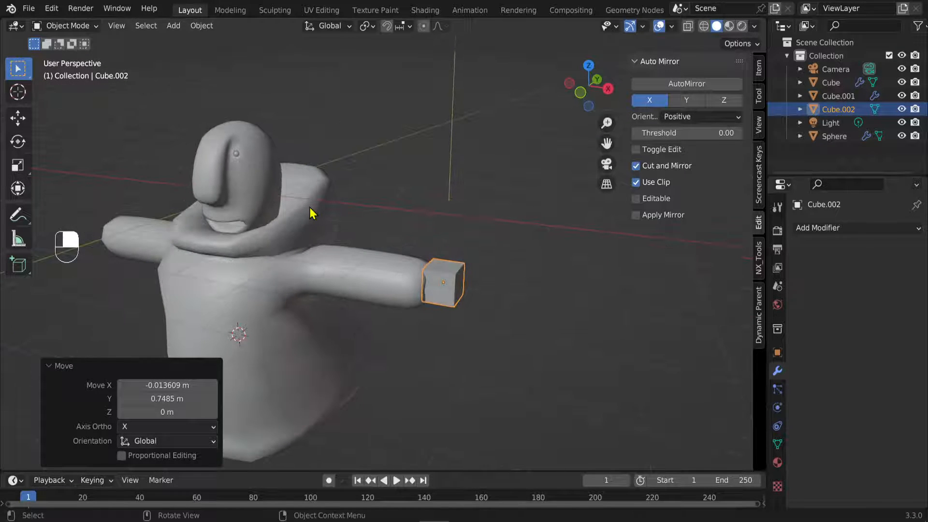
key("KP_Divide")
scroll(309, 206, "down", 4)
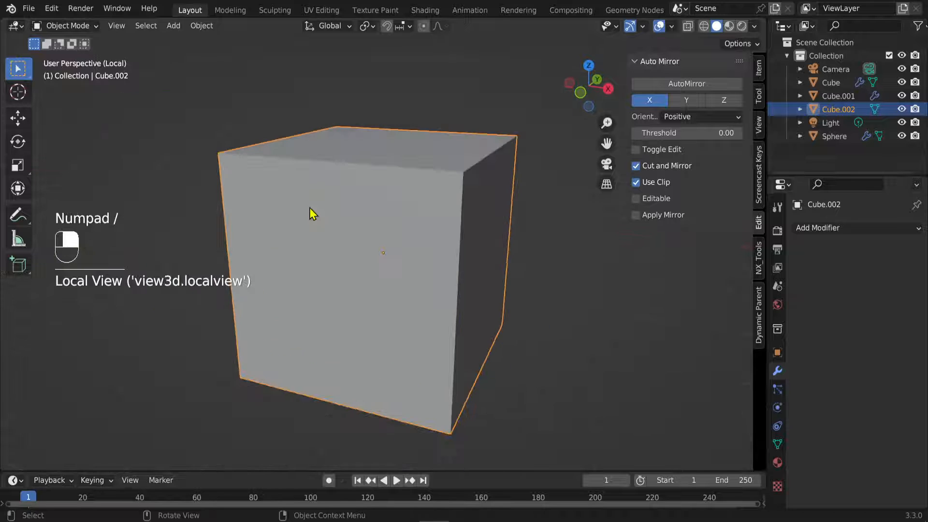
middle_click_drag(537, 334, 562, 353)
key("Tab")
key("s")
key("z")
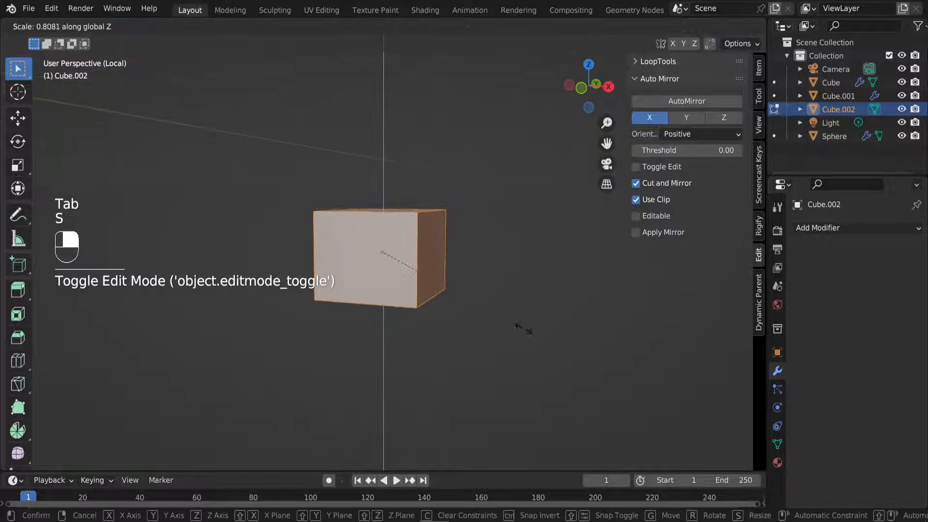
left_click(431, 256)
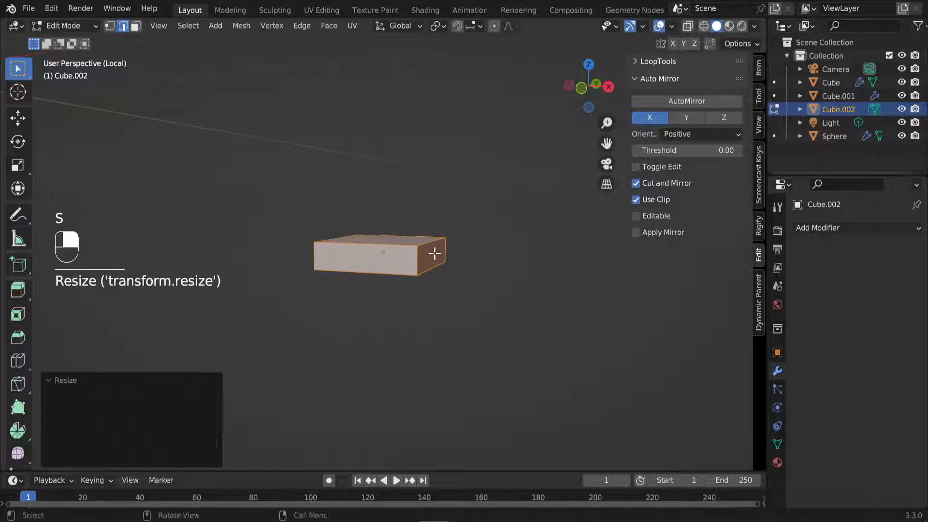
middle_click_drag(432, 256, 352, 268)
key("s")
key("z")
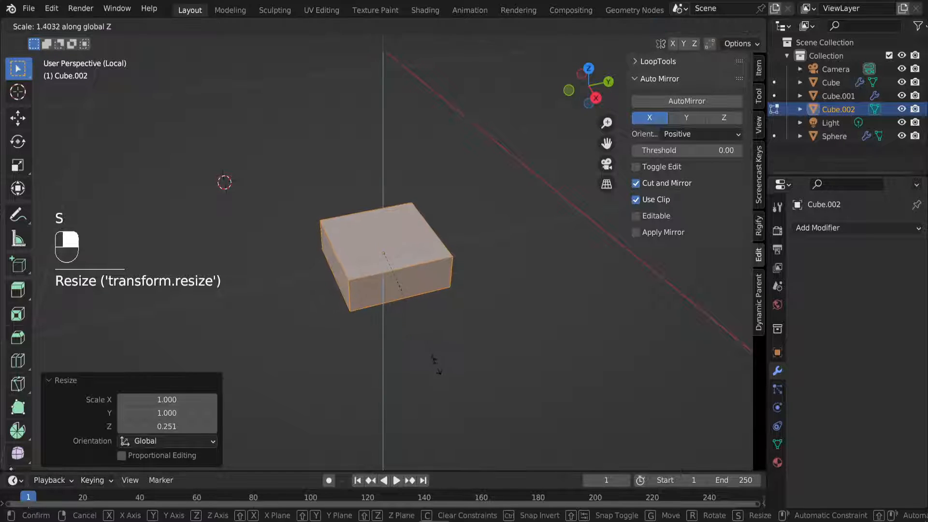
left_click(143, 43)
Step: Select the block's +X end face, extrude it in place and scale it to 0.409 along Y
left_click(137, 27)
left_click(394, 289)
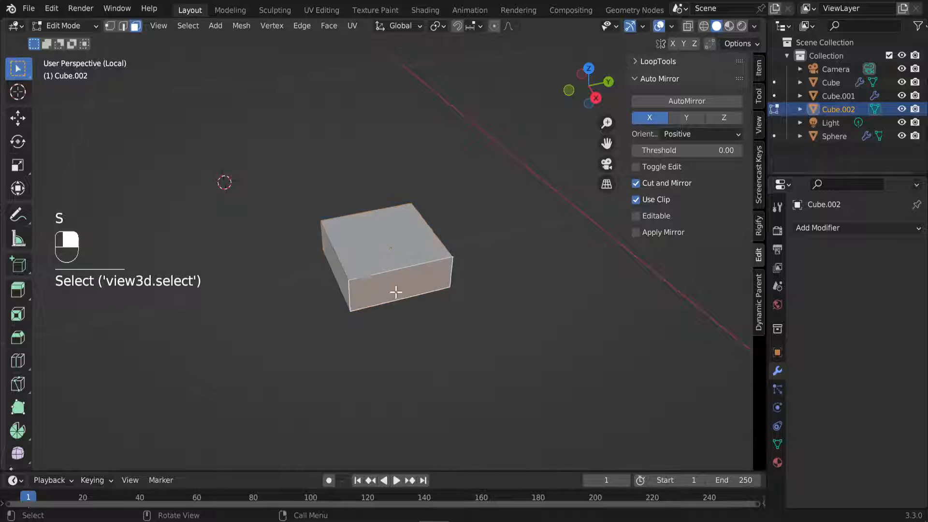
scroll(403, 319, "up", 3)
middle_click_drag(414, 346, 384, 266)
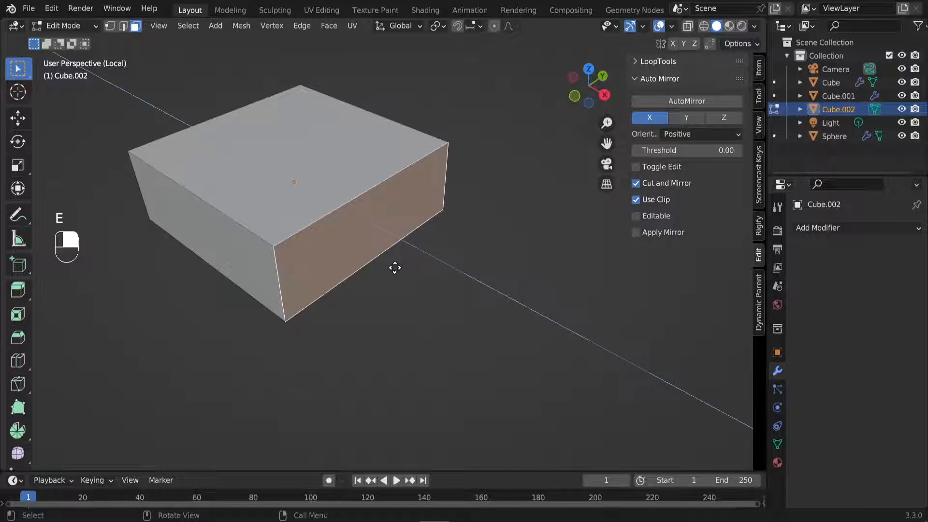
key("e")
right_click(405, 266)
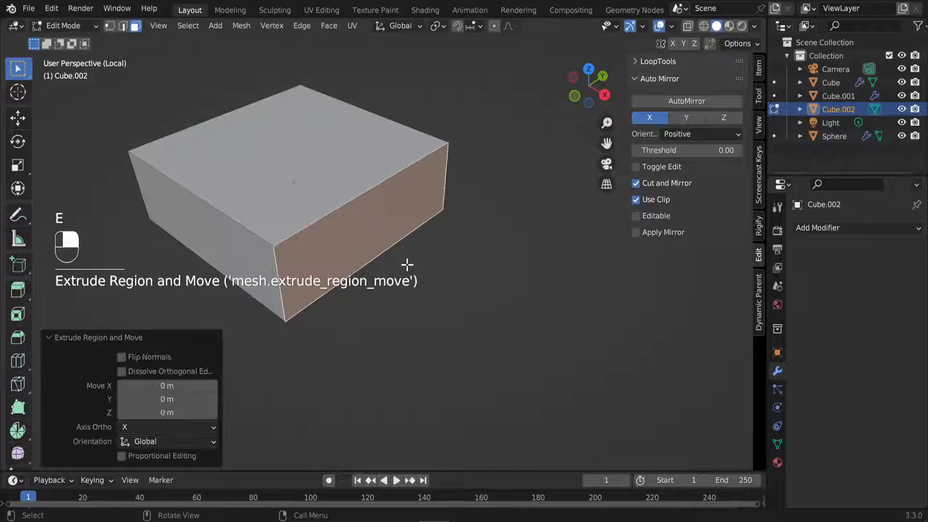
key("s")
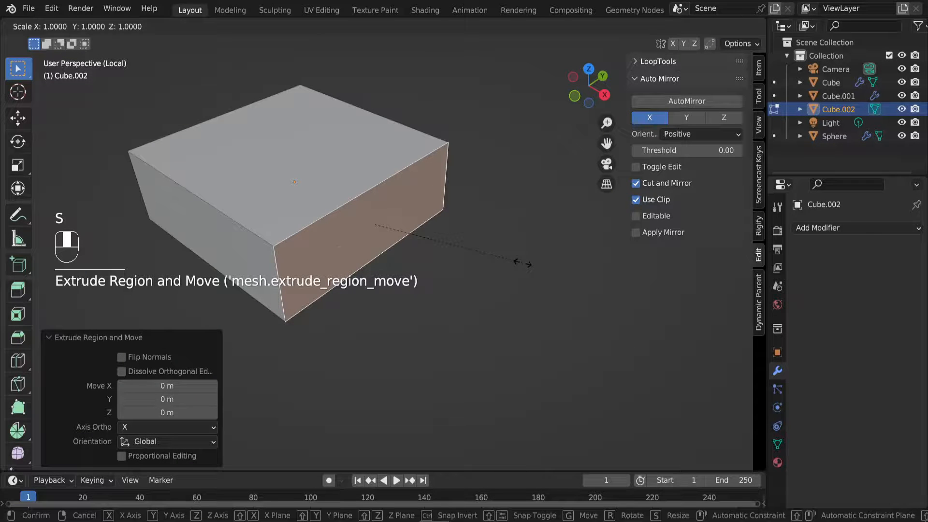
key("y")
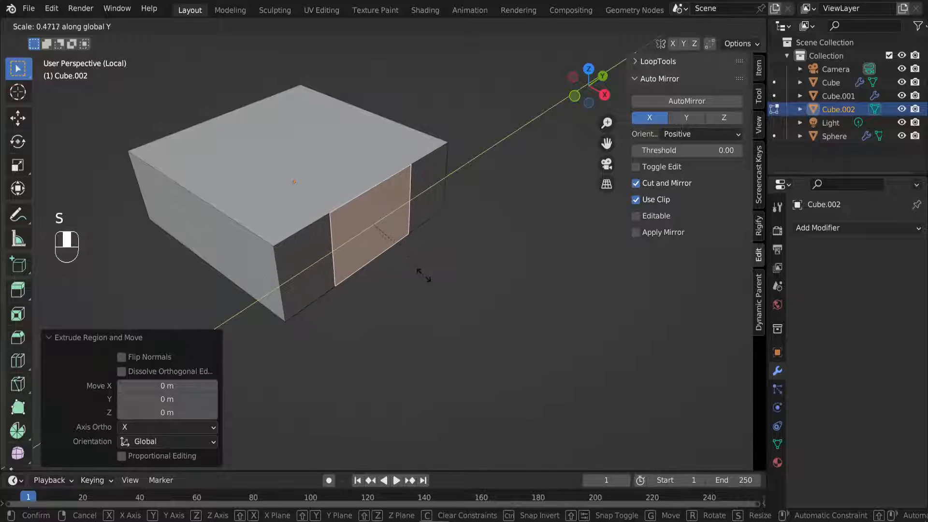
left_click(411, 275)
Step: Move the narrowed middle face about 0.03 m outward along X
middle_click_drag(397, 277, 373, 261)
key("g")
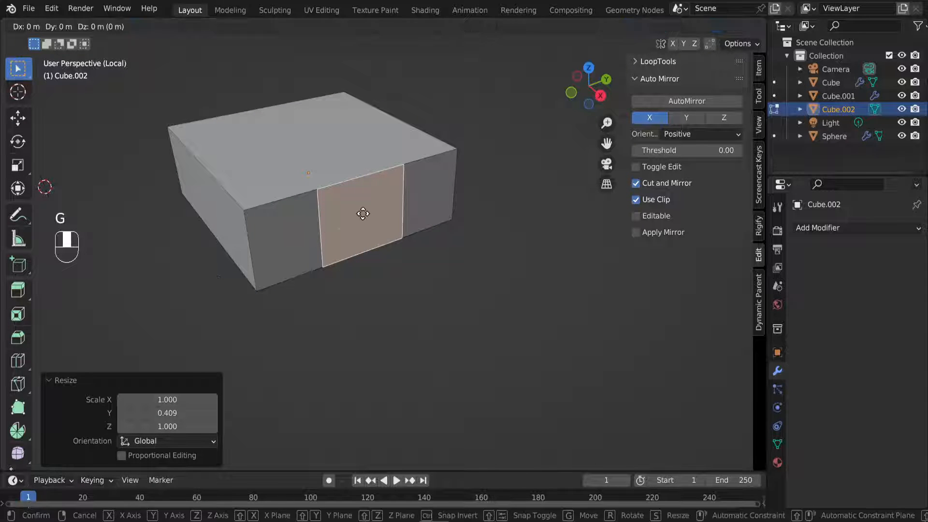
key("y")
key("x")
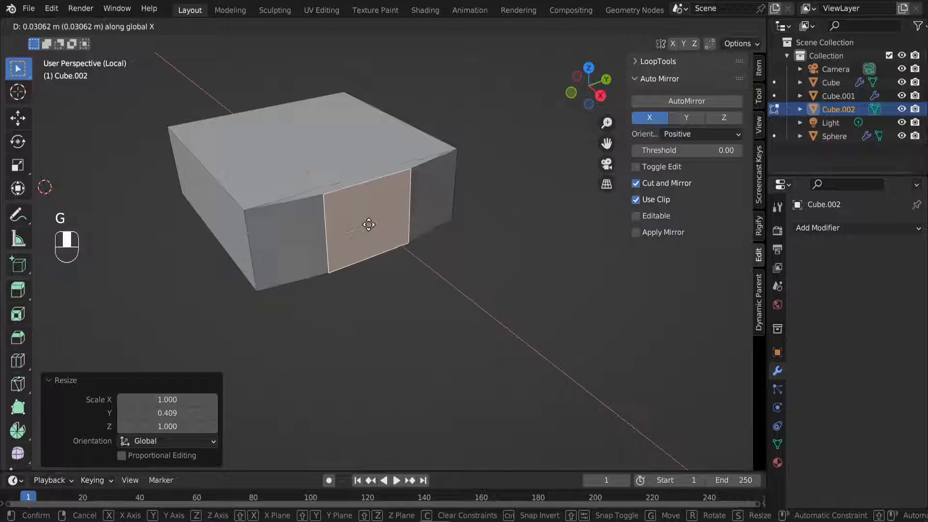
left_click(365, 224)
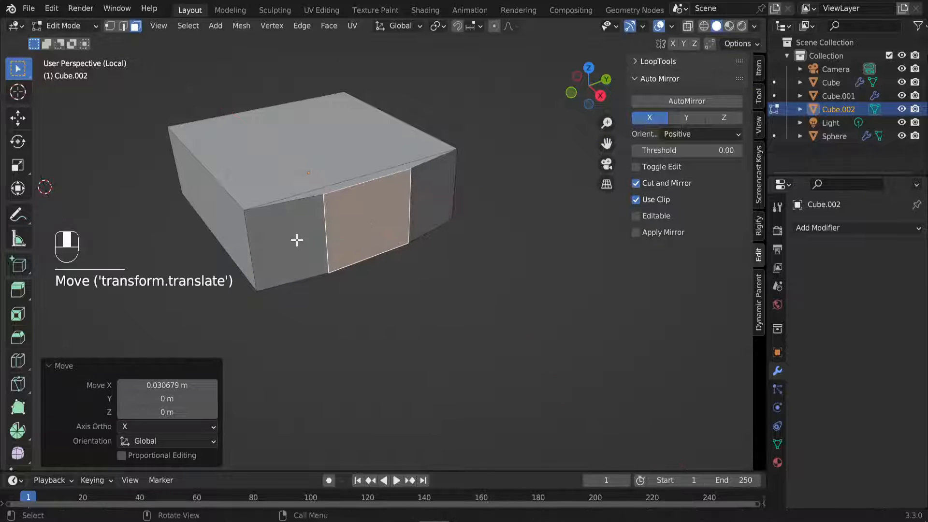
Step: Select the three front end faces of the block, extrude them about 0.016 m and scale them to 0.693 along Y
left_click(297, 239, "shift")
left_click(356, 223, "shift")
left_click(420, 188, "shift")
left_click(400, 224, "shift")
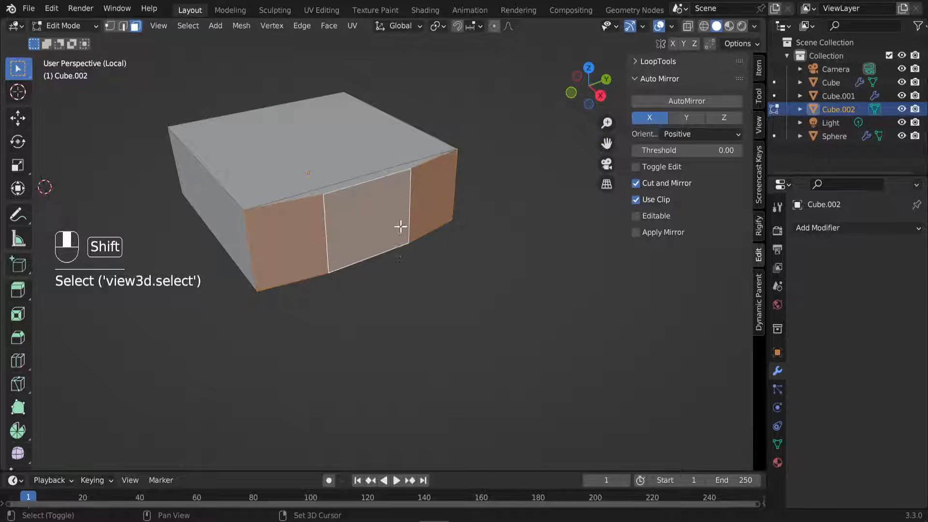
middle_click_drag(399, 224, 454, 292)
key("e")
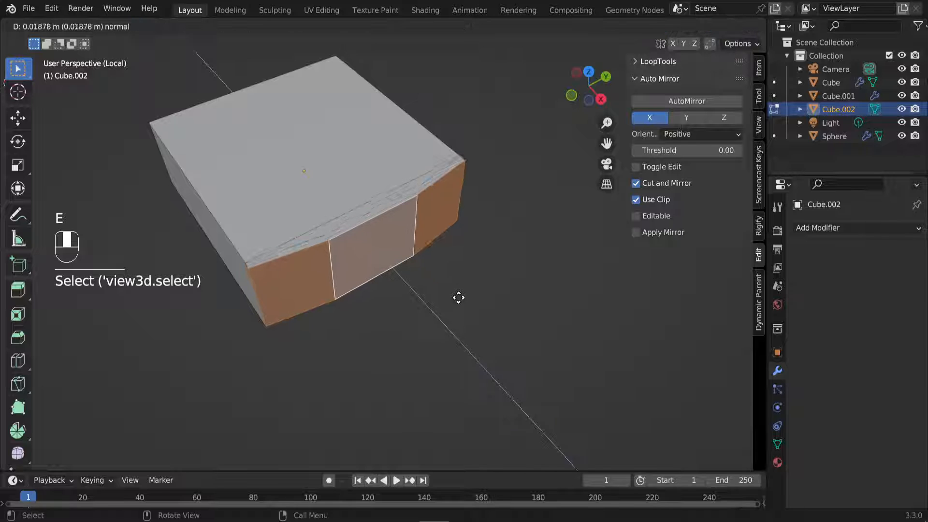
left_click(456, 297)
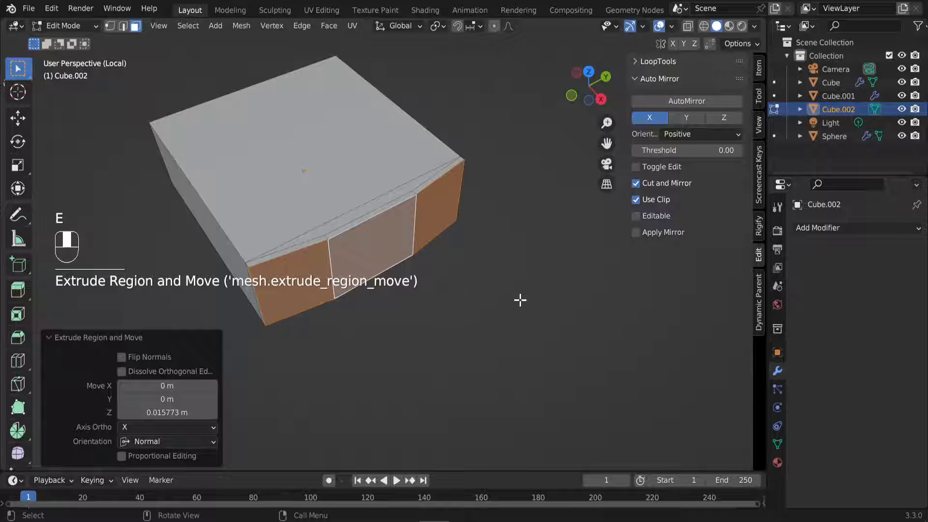
key("s")
key("y")
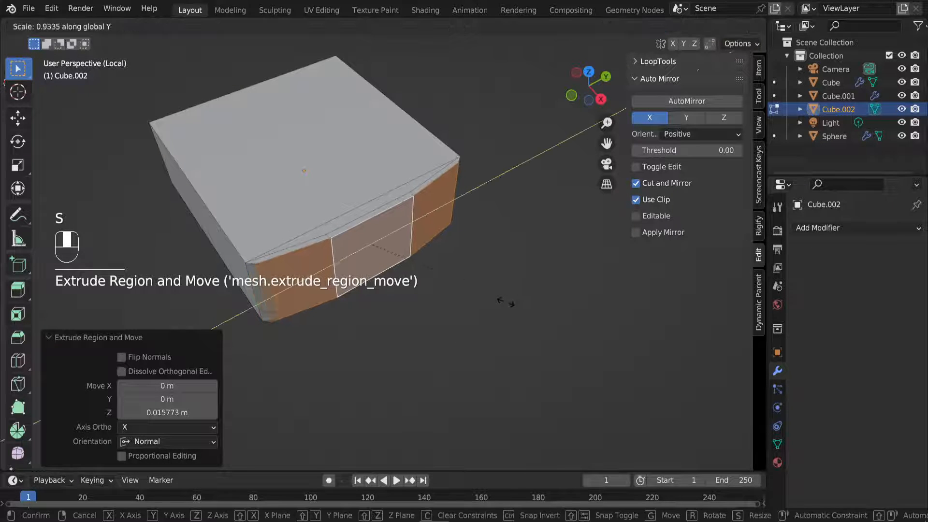
left_click(453, 309)
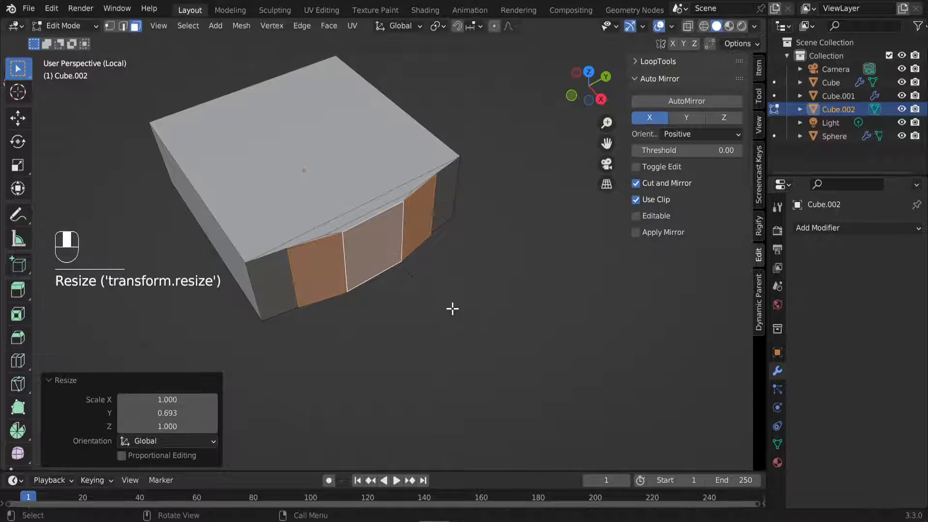
Step: Move the three narrowed front faces about 0.062 m outward along X
key("g")
key("y")
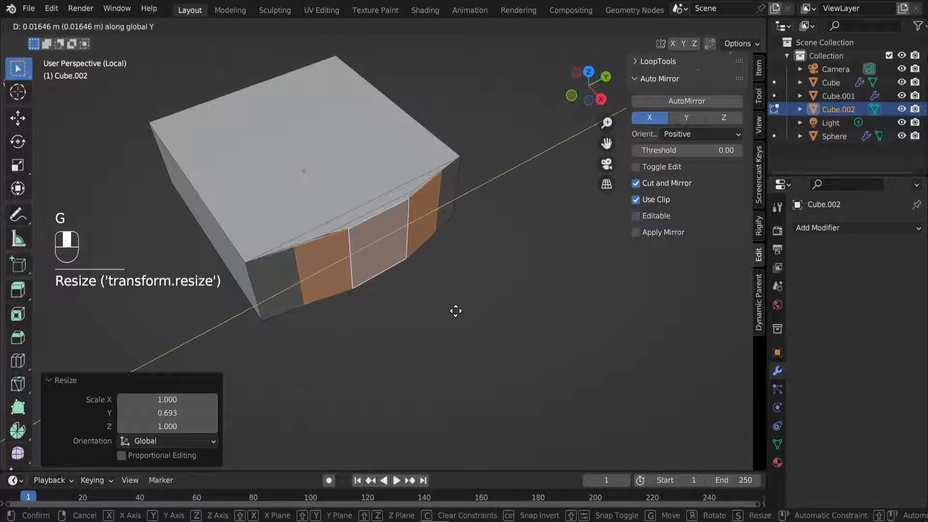
key("x")
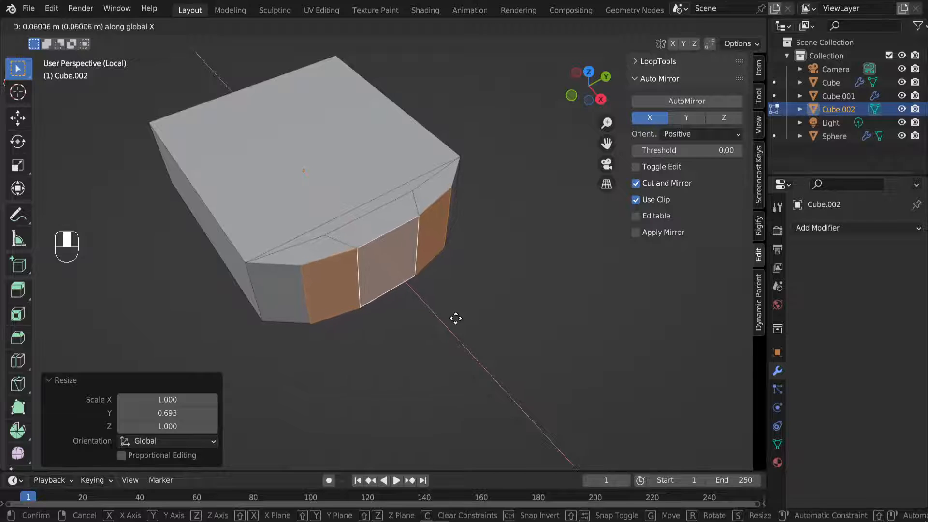
left_click(456, 318)
middle_click_drag(416, 313, 427, 224)
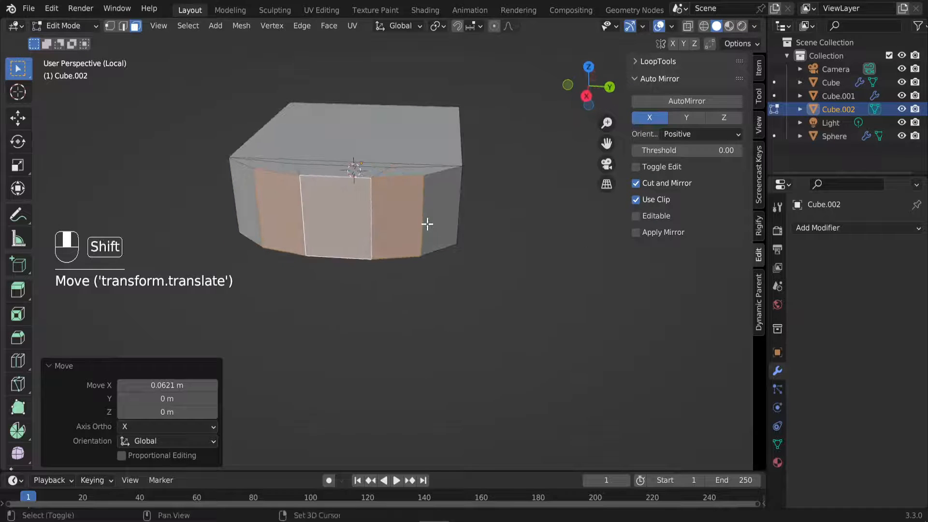
Step: Select the three front faces plus the adjoining slanted face on the +Y side and scale them to 0.784 along Z
left_click(427, 223, "shift")
middle_click_drag(395, 257, 370, 294)
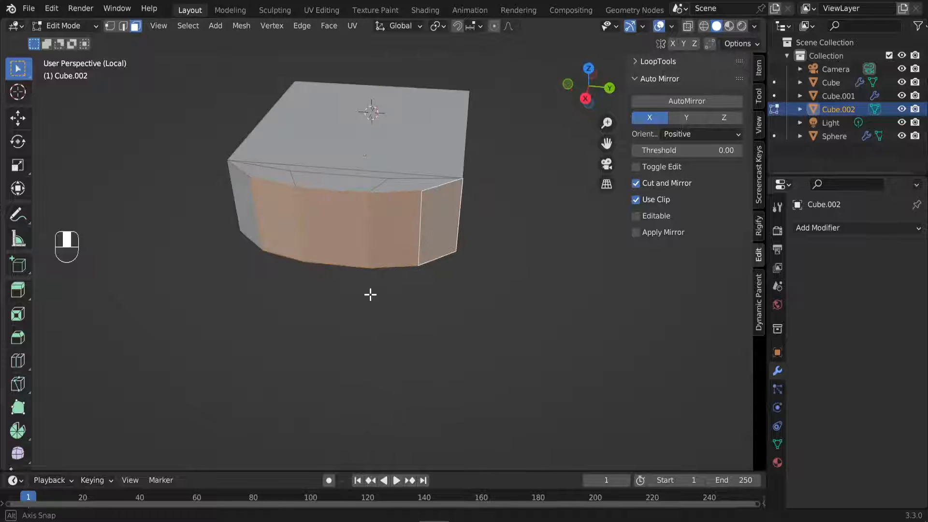
left_click(442, 218)
left_click(398, 224)
middle_click_drag(328, 224, 389, 196)
left_click(403, 195)
left_click(361, 201, "shift")
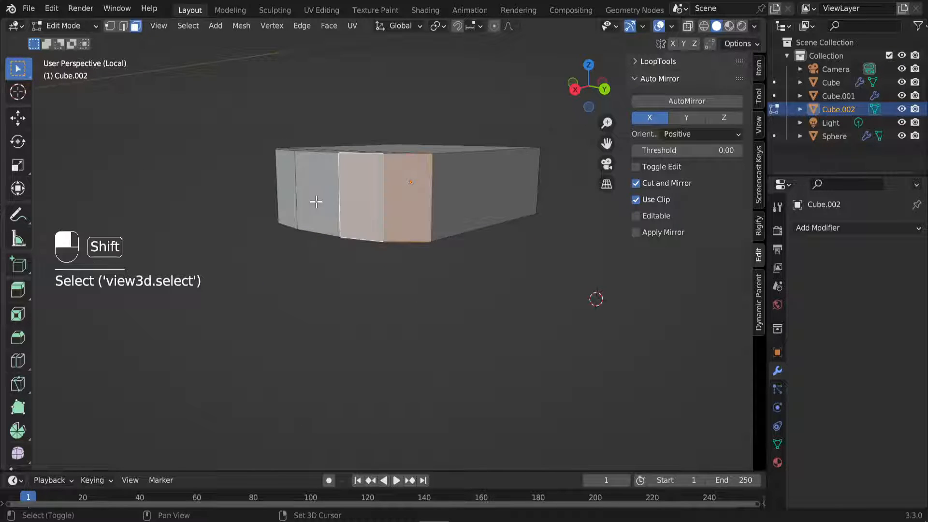
left_click(314, 201, "shift")
left_click_drag(282, 197, 286, 199, "shift")
middle_click_drag(314, 217, 382, 251)
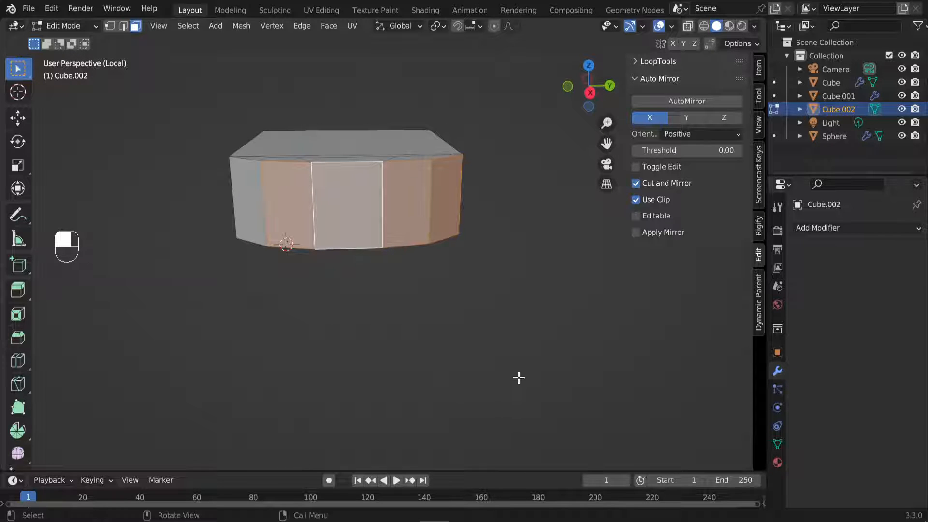
key("s")
key("z")
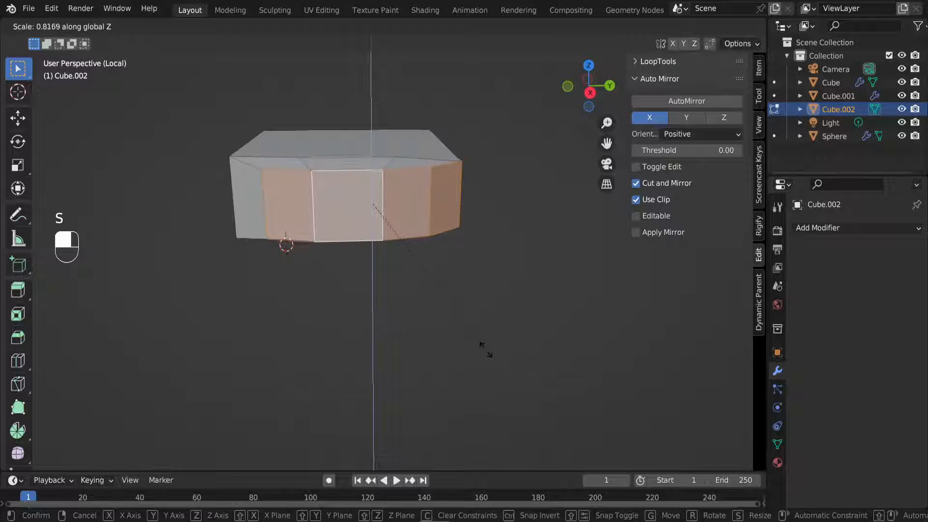
left_click(482, 344)
middle_click_drag(480, 342, 365, 279)
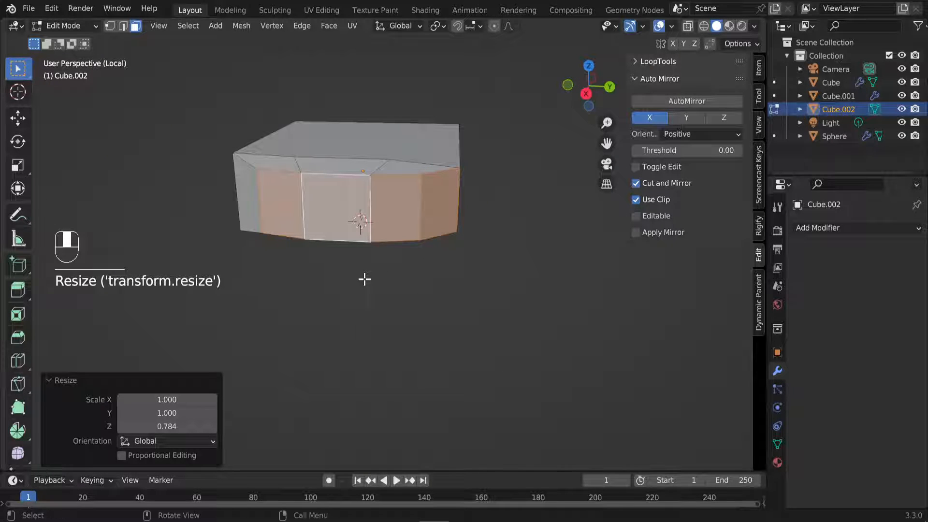
Step: Extrude the four selected faces as individual faces by about 0.305 m to start the fingers
key("alt")
key("alt+e")
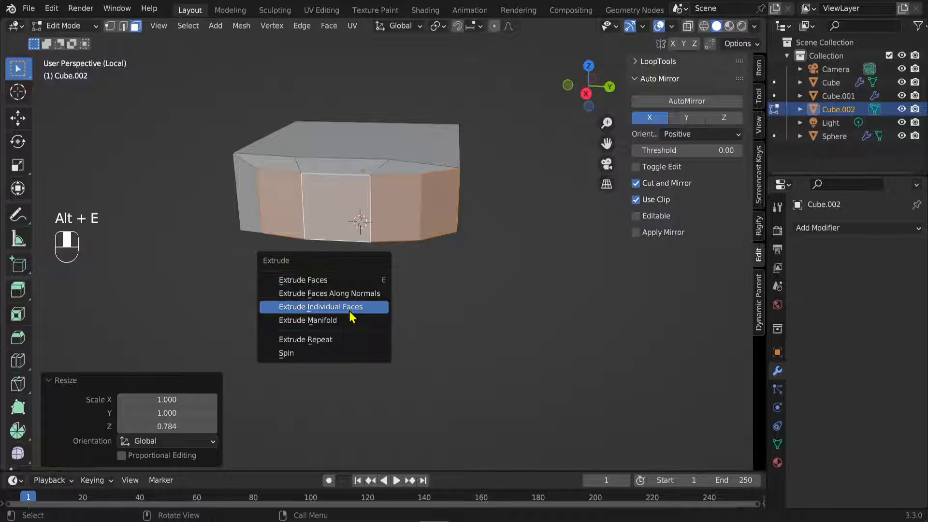
left_click(363, 307)
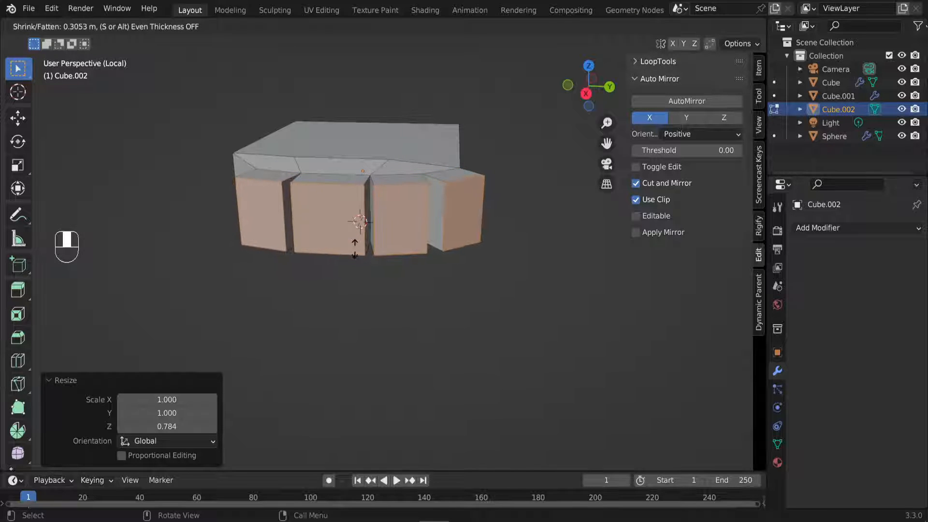
left_click(425, 288)
mouse_move(424, 288)
middle_mouse_down()
mouse_move(372, 266)
mouse_move(415, 270)
mouse_move(411, 279)
middle_mouse_up()
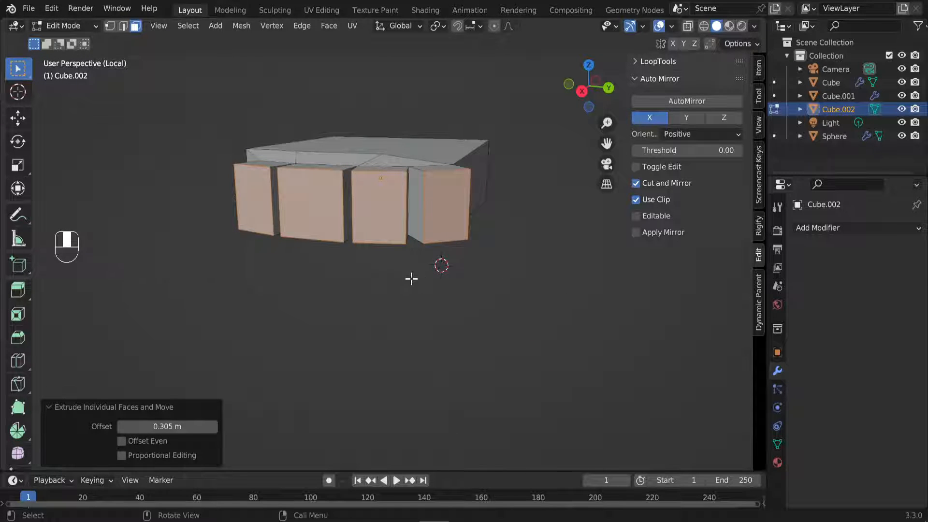
Step: Set the pivot point to Individual Origins and scale the finger end faces along Z to 0.715, then by about 1.15
key("period")
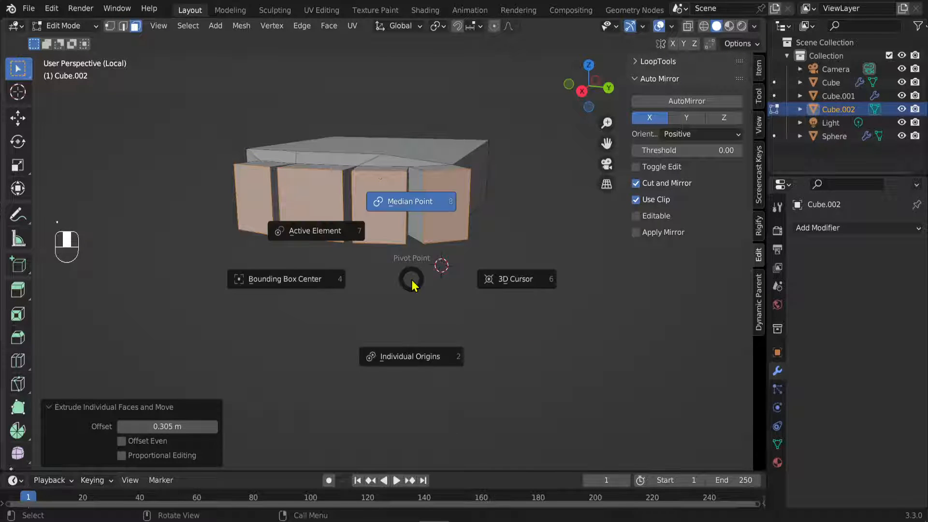
left_click(397, 359)
key("s")
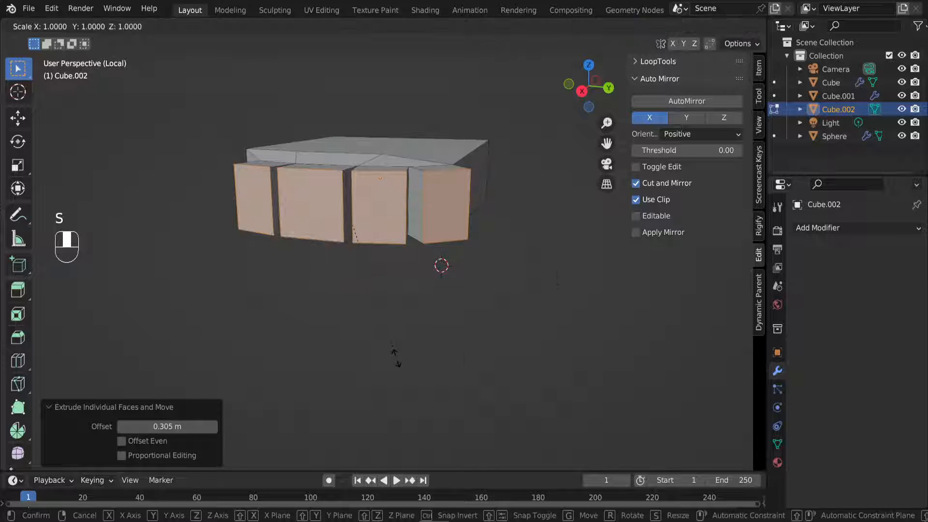
key("z")
left_click(373, 306)
middle_click_drag(372, 307, 369, 270)
key("s")
key("z")
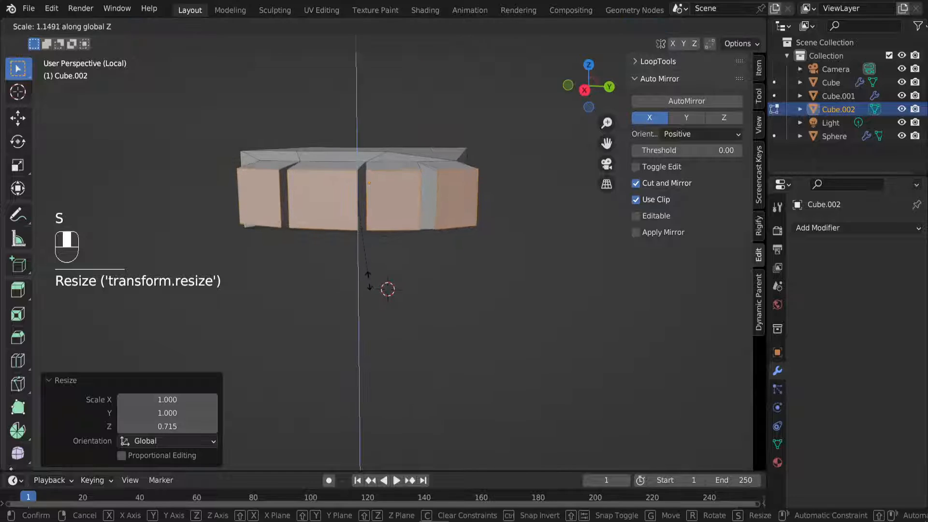
left_click(368, 273)
Step: Reduce the end faces of the two fingers on the +Y side along Z, one finger at a time
middle_click_drag(477, 198, 305, 193)
middle_click_drag(298, 236, 432, 275)
left_click(384, 196)
key("s")
key("z")
left_click(425, 265)
left_click(381, 201)
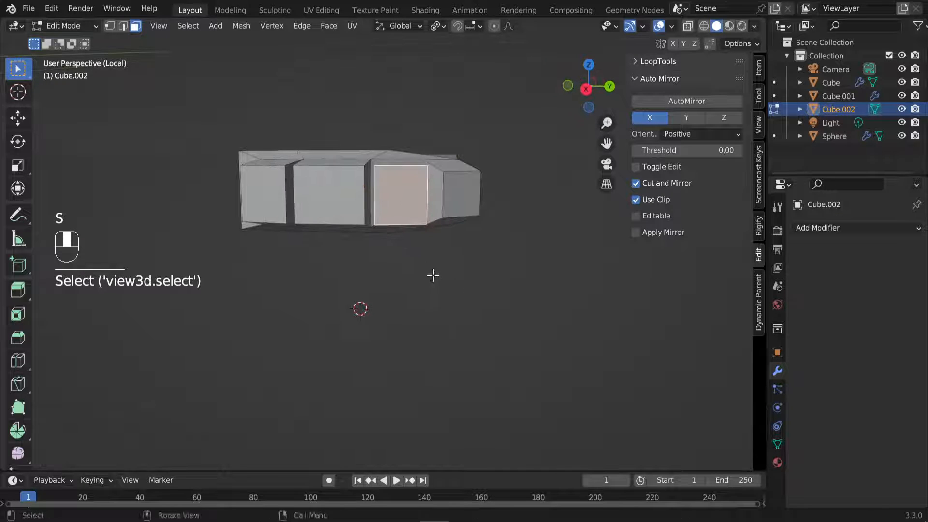
key("s")
key("z")
left_click(452, 285)
Step: Enlarge the widest finger's end face by about 1.13 along Z and adjust the outermost -Y finger's end face along Z
left_click(329, 203)
key("s")
key("z")
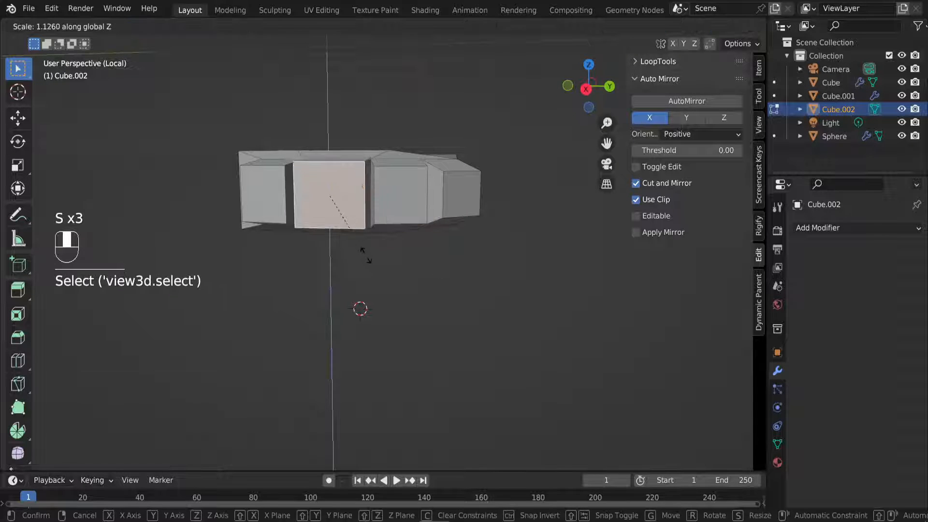
left_click(363, 250)
middle_click_drag(362, 249, 356, 209)
left_click(406, 269)
key("s")
key("z")
left_click(429, 264)
Step: Select all four finger end faces, extrude them individually by about 0.353 m and scale the fingertips down
left_click(356, 209, "shift")
left_click(430, 201, "shift")
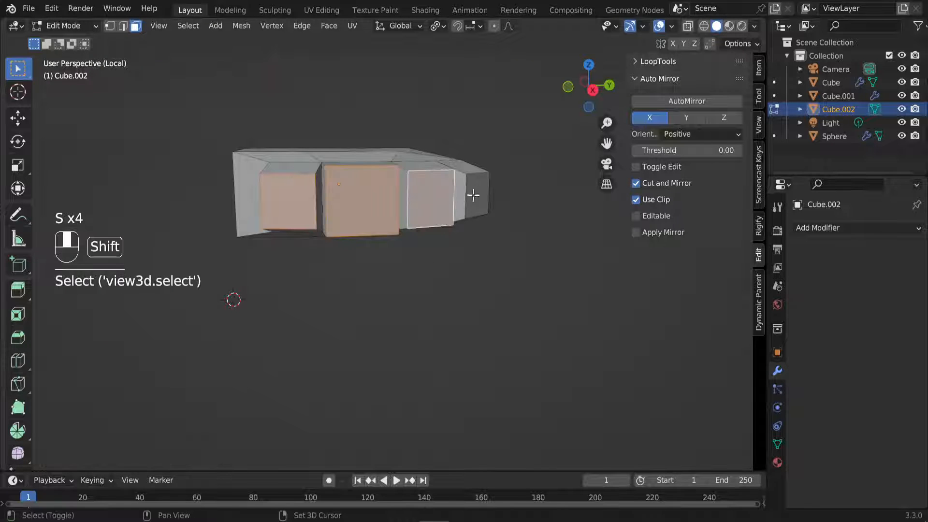
left_click(473, 195, "shift")
middle_click_drag(485, 242, 454, 292)
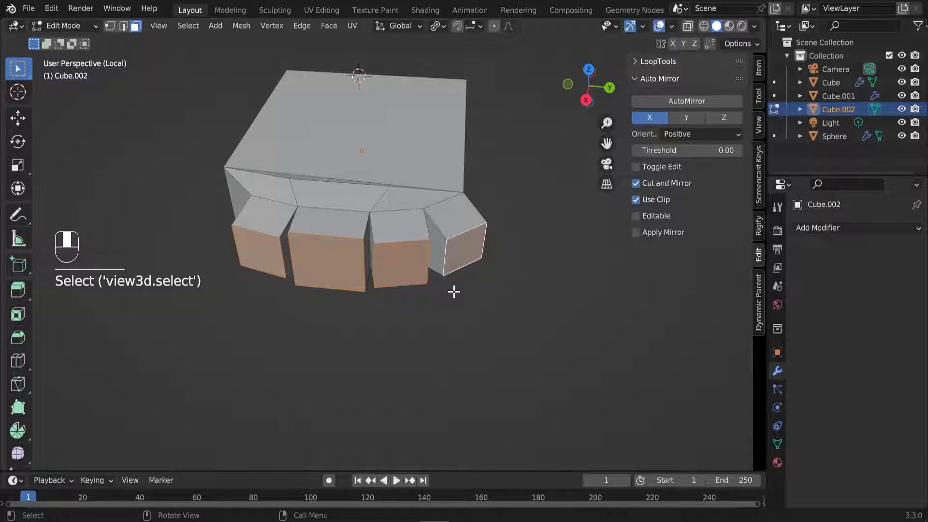
key("alt+e")
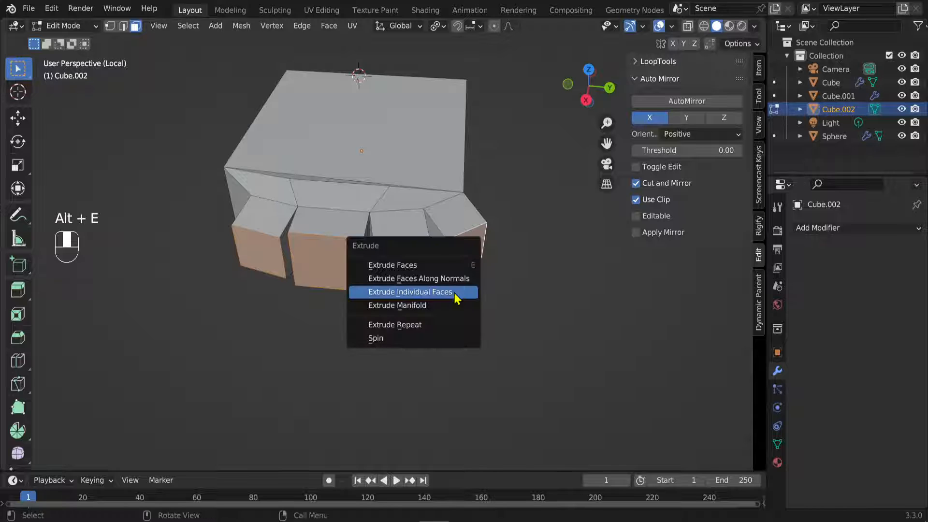
left_click(455, 292)
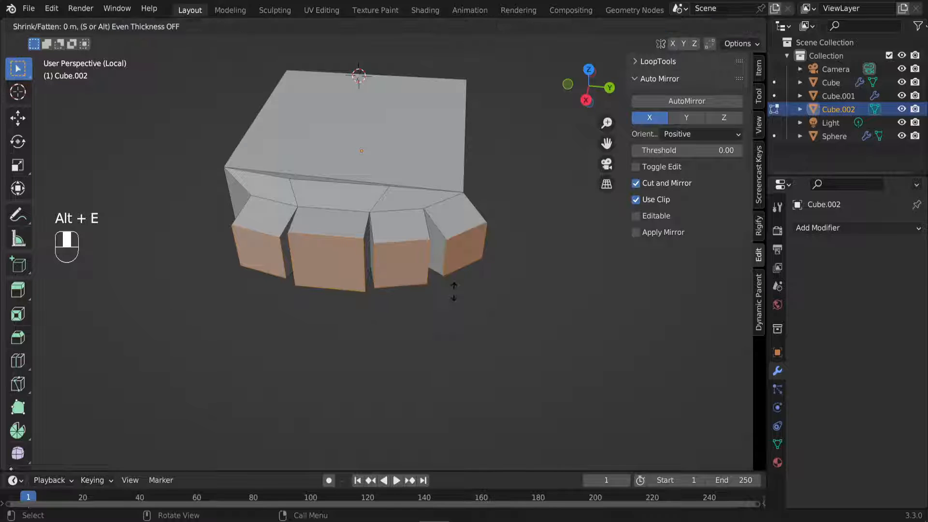
left_click(439, 216)
key("s")
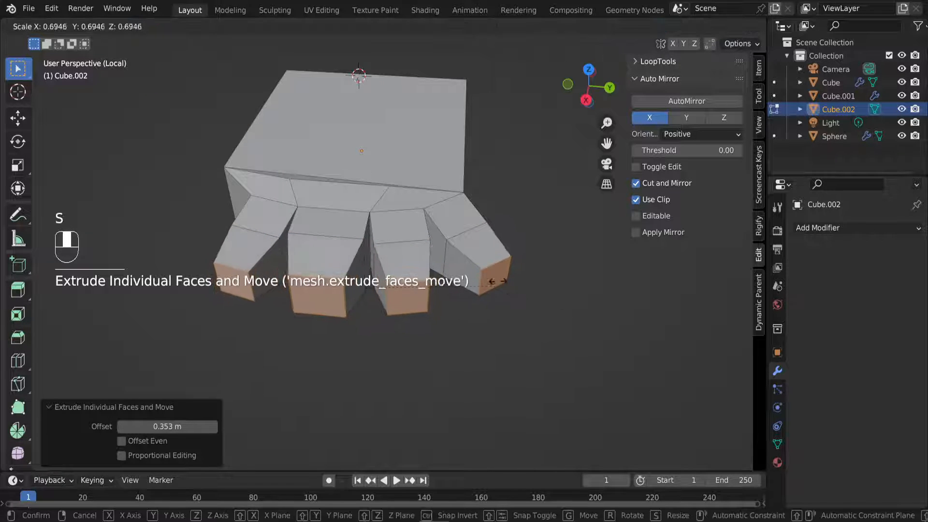
left_click(478, 257)
middle_click_drag(477, 259, 562, 205)
Step: Extrude the palm's -Y side face about 0.107 m and rotate it -17.1° about Z for the thumb base
left_click(316, 221)
middle_click_drag(317, 221, 418, 268)
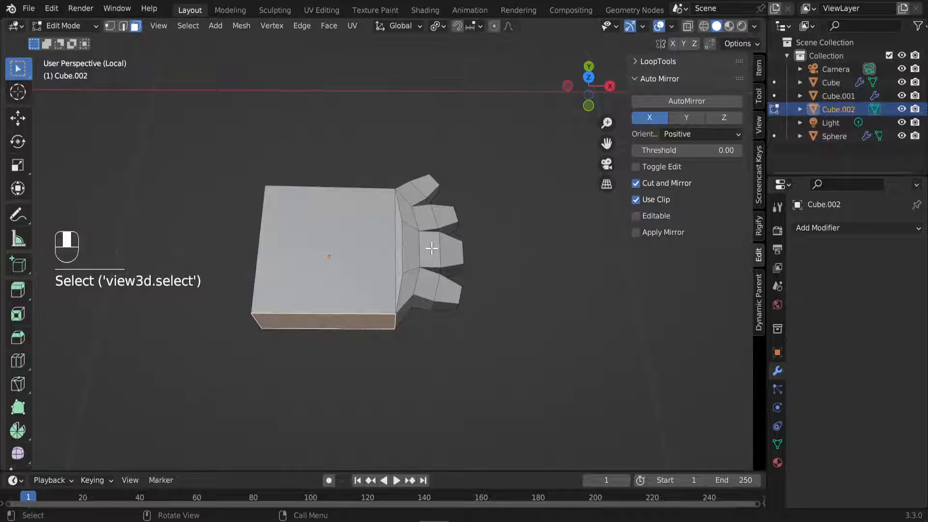
key("e")
left_click(465, 302)
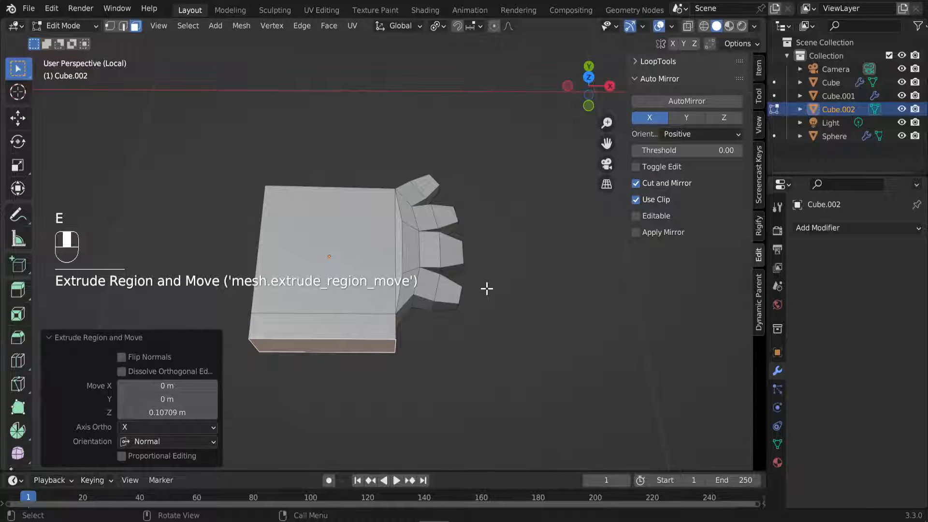
key("r")
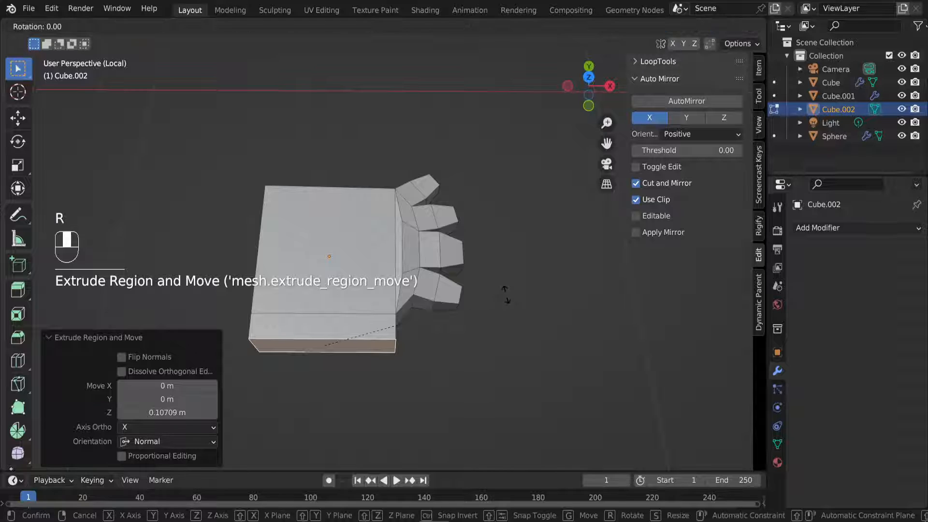
key("z")
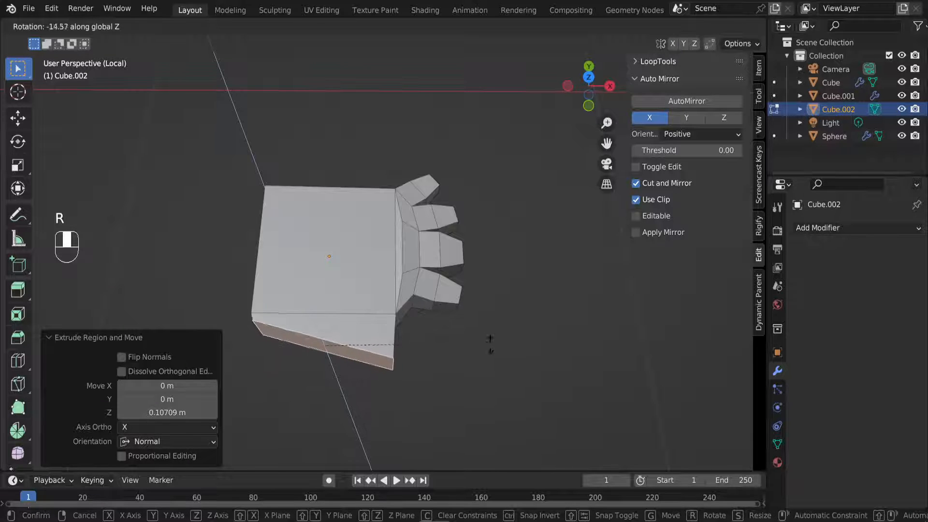
left_click(486, 351)
middle_click_drag(487, 350, 432, 306)
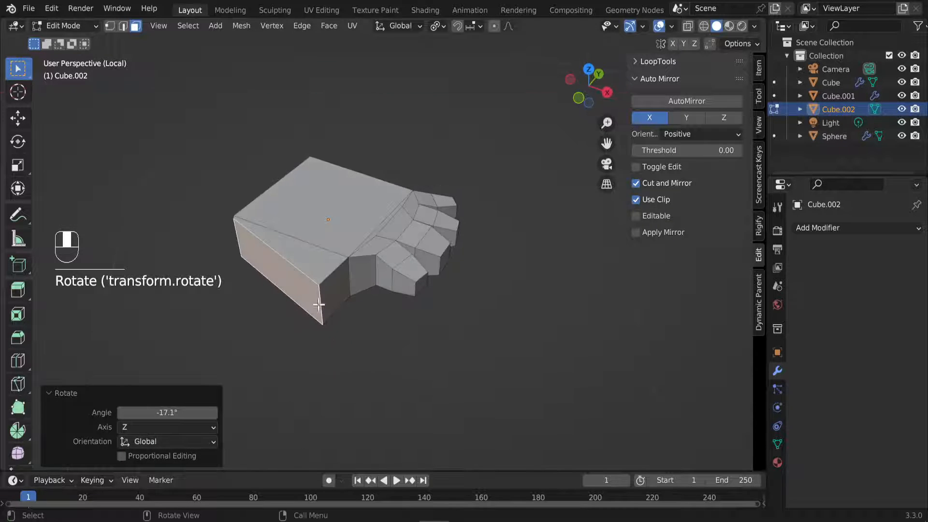
Step: Select the vertical edge at the finger-side corner of the thumb base and edge-slide it back by a factor of -0.327
left_click(122, 26)
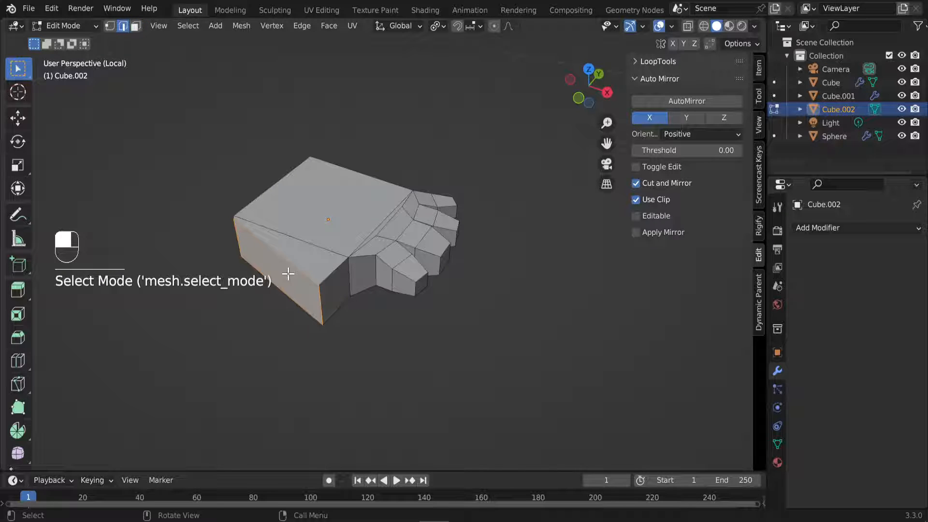
left_click(322, 304)
middle_click_drag(322, 304, 335, 287)
middle_click_drag(291, 263, 340, 297)
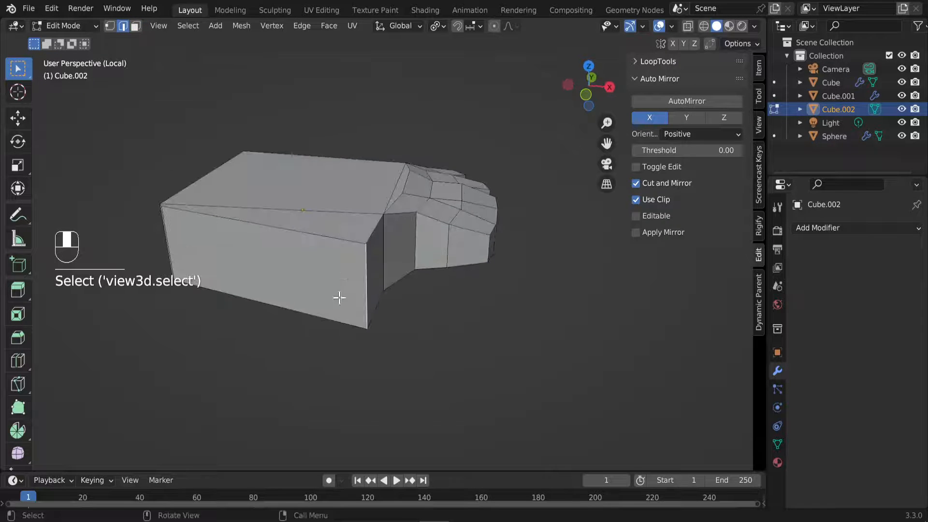
key("g")
key("g")
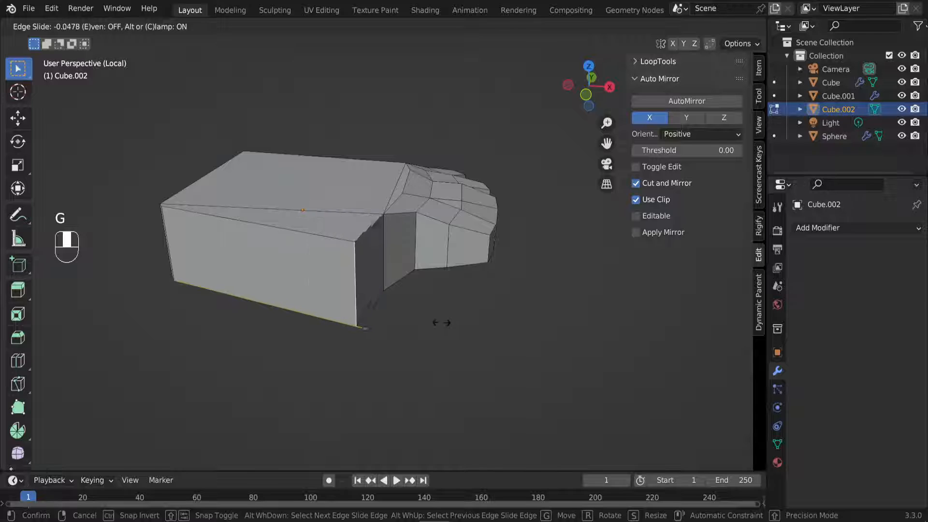
left_click(352, 252)
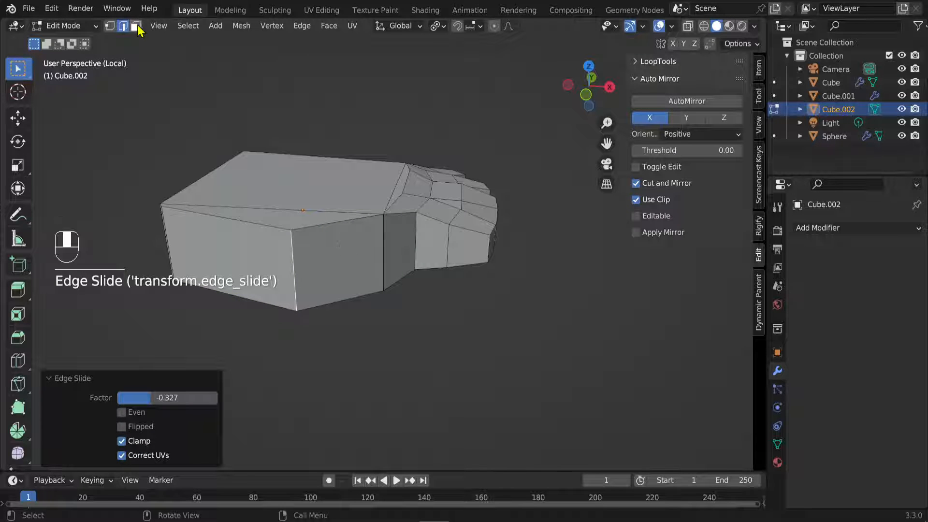
Step: Extrude the thumb base's finger-side end face by about 0.023 m and scale the new face down to start the thumb
left_click(136, 26)
left_click(372, 261)
middle_click_drag(389, 261, 361, 294)
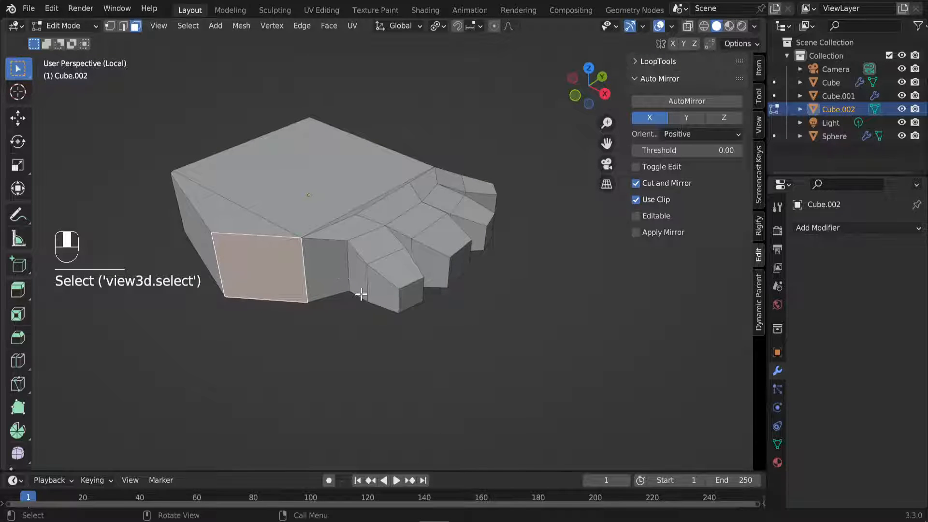
key("r")
right_click(356, 268)
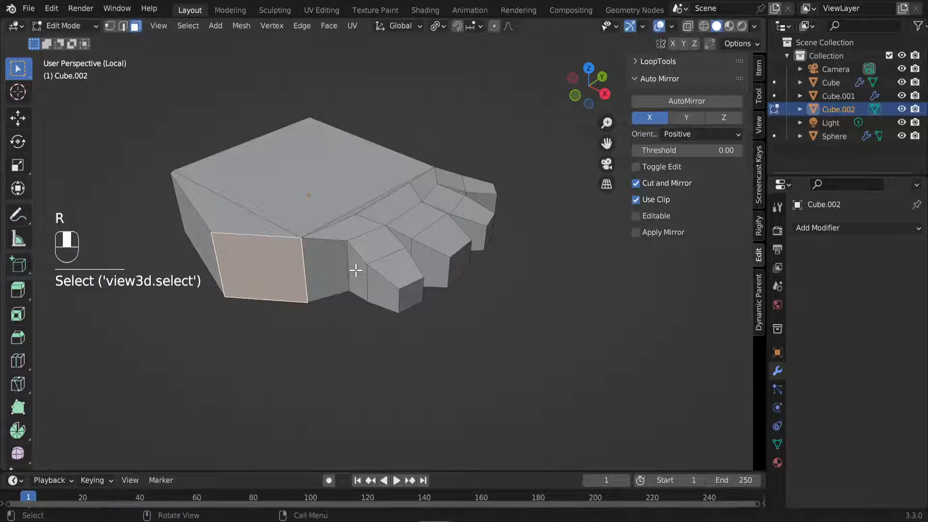
key("e")
left_click(271, 275)
key("s")
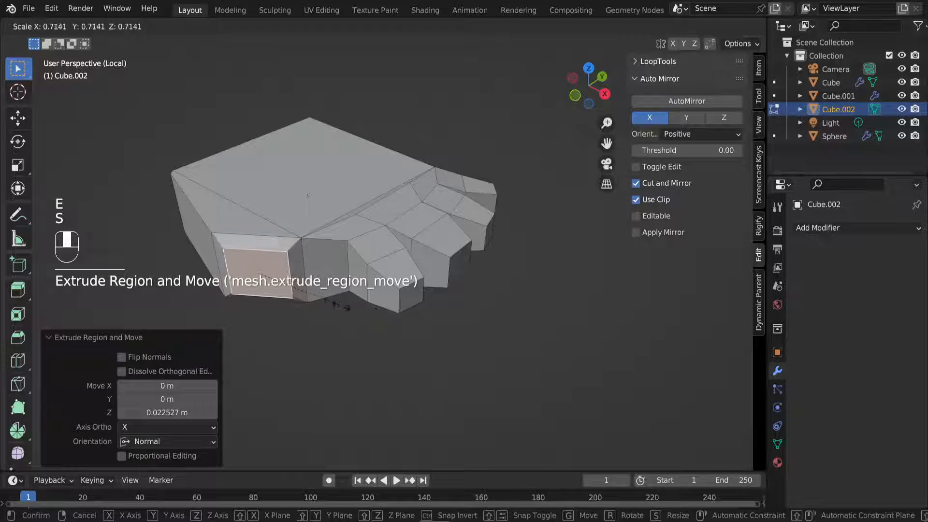
left_click(329, 302)
Step: Extrude the thumb in two further segments of about 0.108 m and 0.116 m, scaling each end face to taper it
key("e")
left_click(325, 331)
key("s")
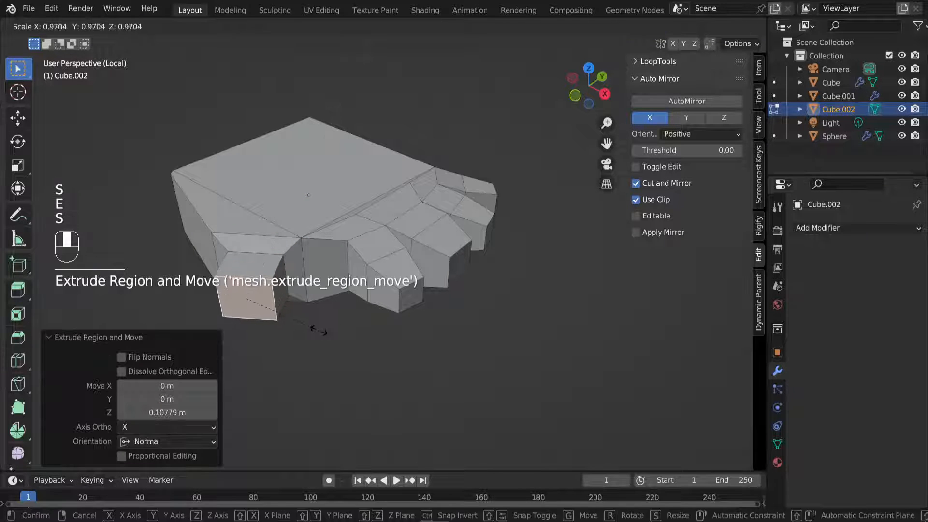
left_click(296, 322)
key("e")
left_click(289, 348)
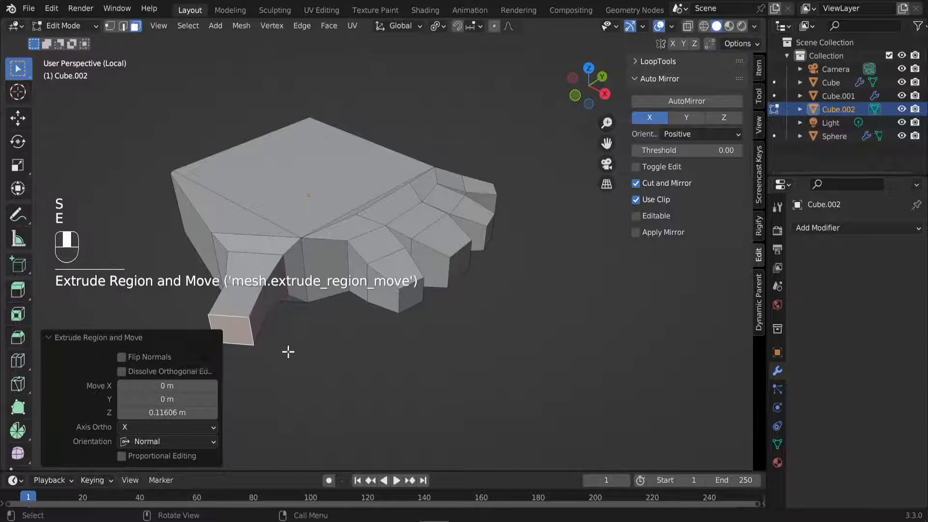
key("s")
left_click(297, 336)
Step: Select the four fingertip end faces, extrude them individually by about 0.252 m and scale the new ends down
middle_click_drag(297, 336, 384, 259)
left_click(387, 261)
left_click(448, 230, "shift")
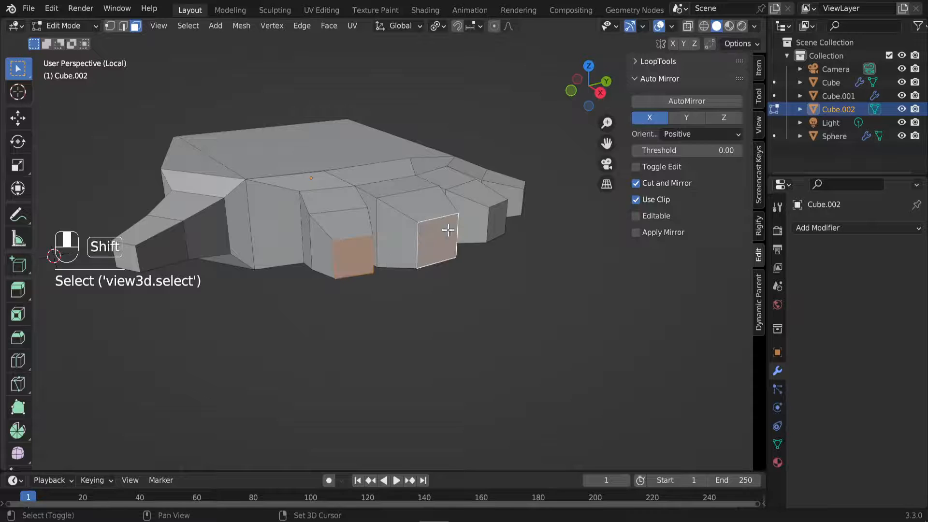
left_click(498, 216, "shift")
middle_click_drag(499, 216, 409, 312)
left_click(501, 228, "shift")
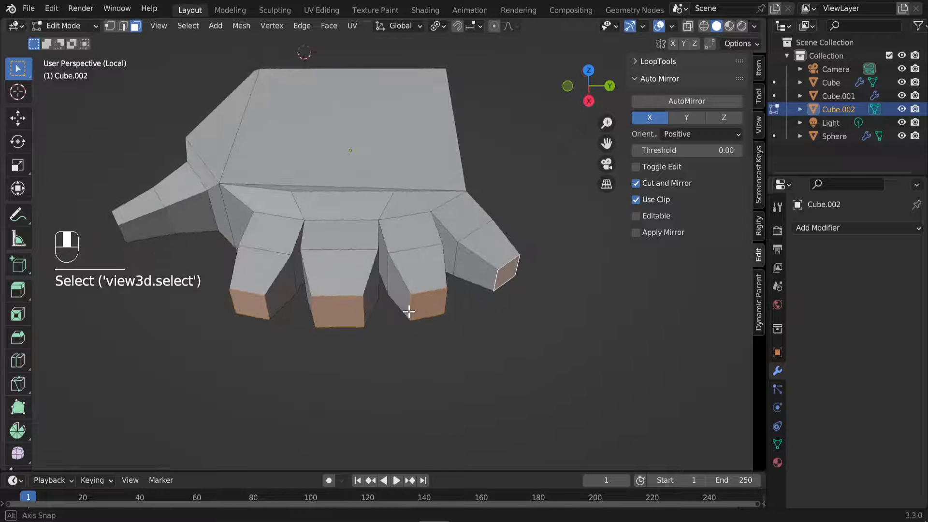
key("alt+e")
left_click(464, 349)
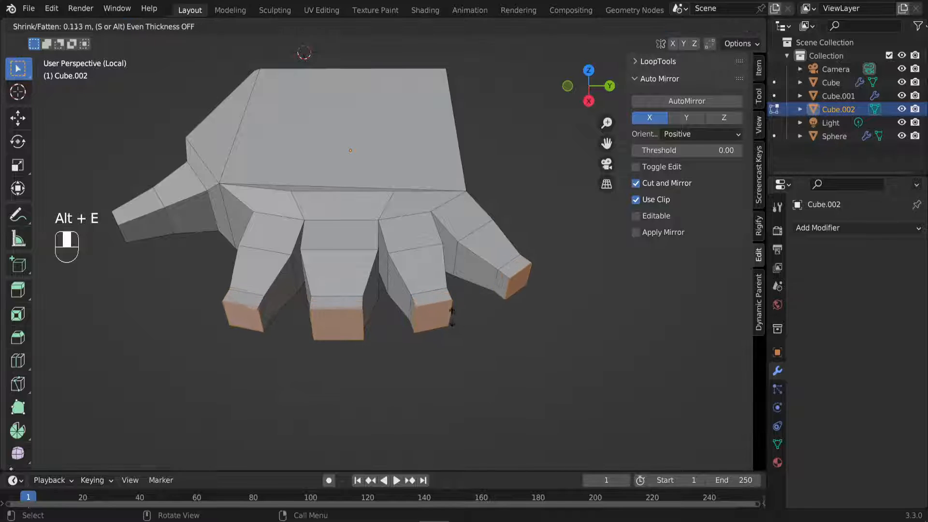
left_click(440, 288)
key("s")
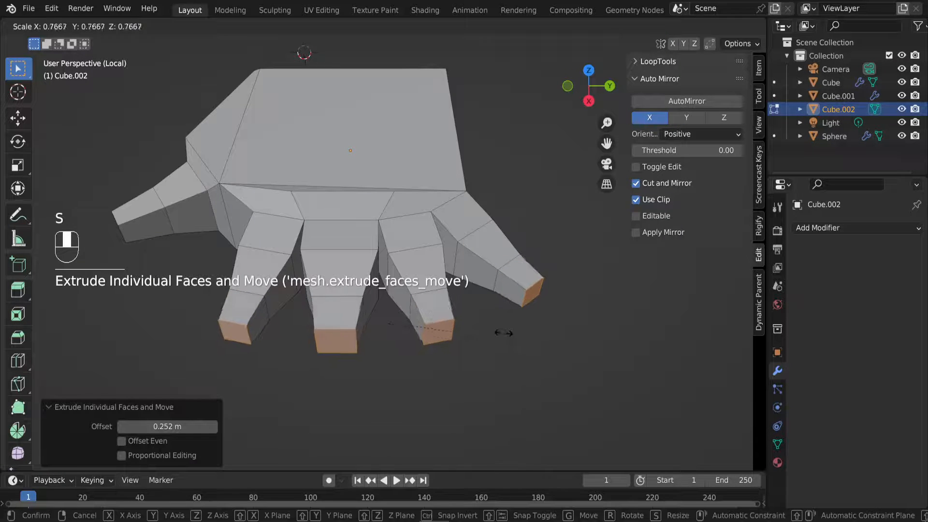
left_click(480, 311)
Step: Add a level 2 Subdivision Surface modifier to the hand in Object Mode
key("Tab")
middle_click_drag(419, 321, 413, 291)
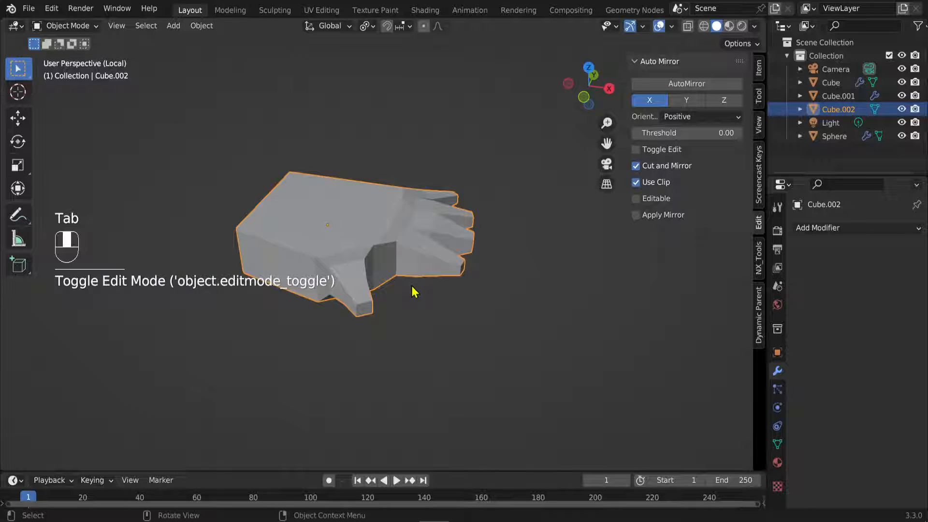
key("ctrl")
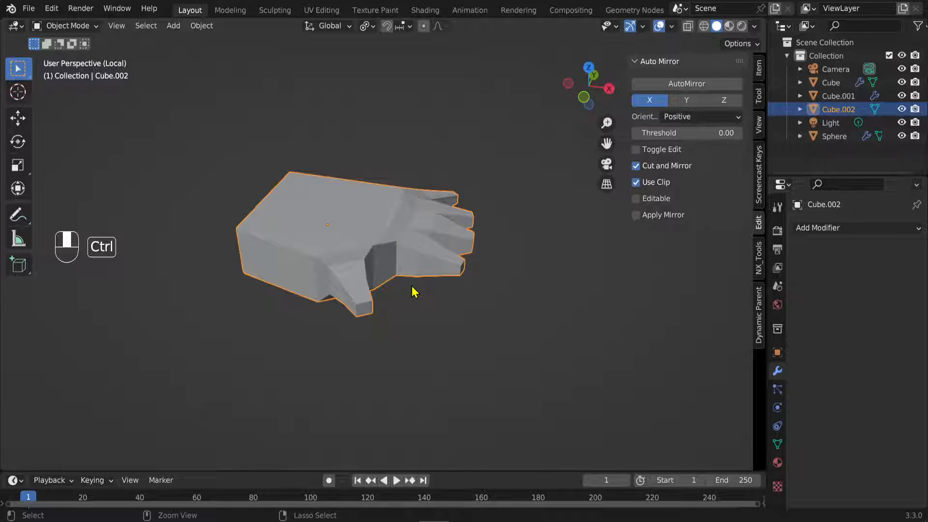
key("ctrl+1")
key("ctrl+2")
middle_click_drag(414, 290, 270, 296)
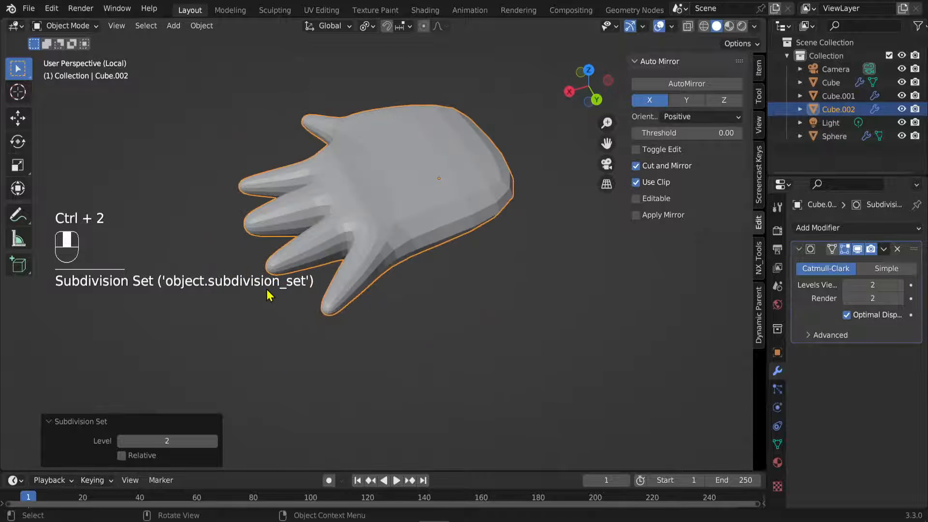
Step: Select the edge across the palm's upper face behind the knuckles and edge-slide it slightly toward the wrist
key("Tab")
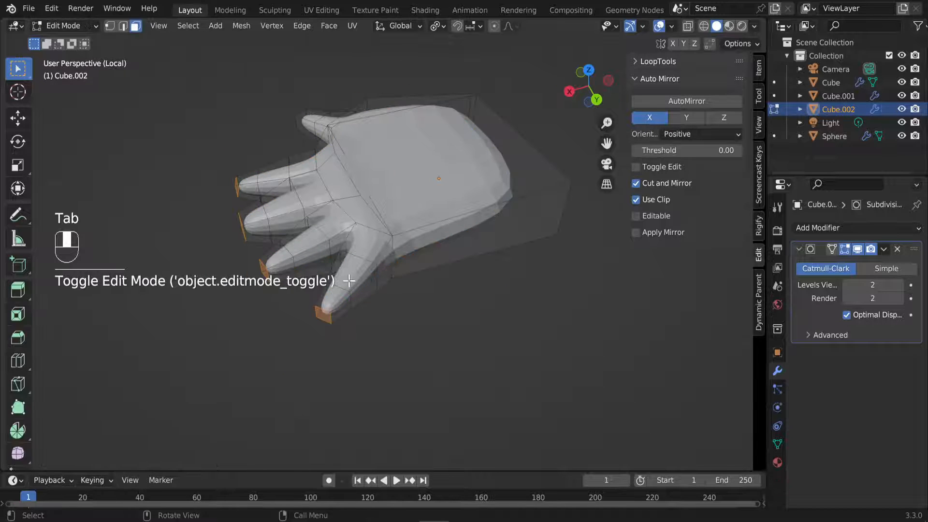
left_click(123, 27)
left_click(387, 201)
middle_click_drag(385, 179, 391, 185)
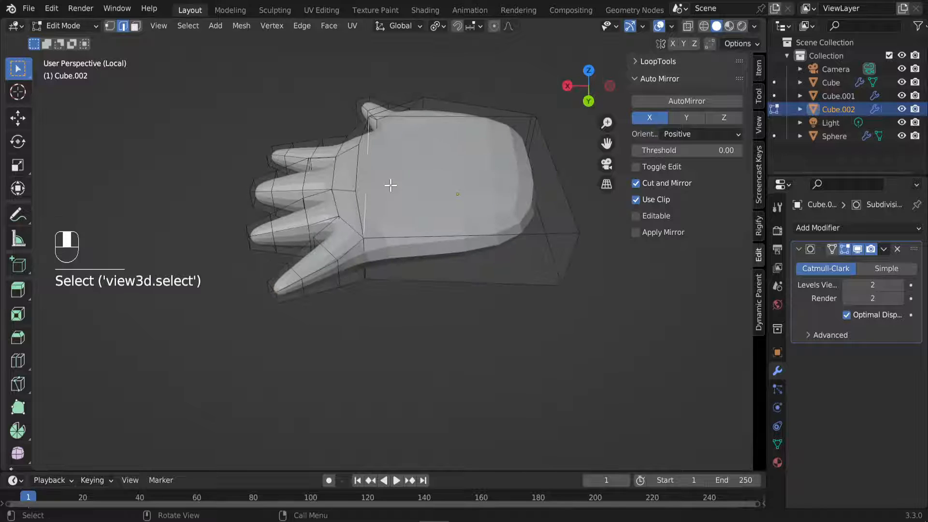
key("g")
key("g")
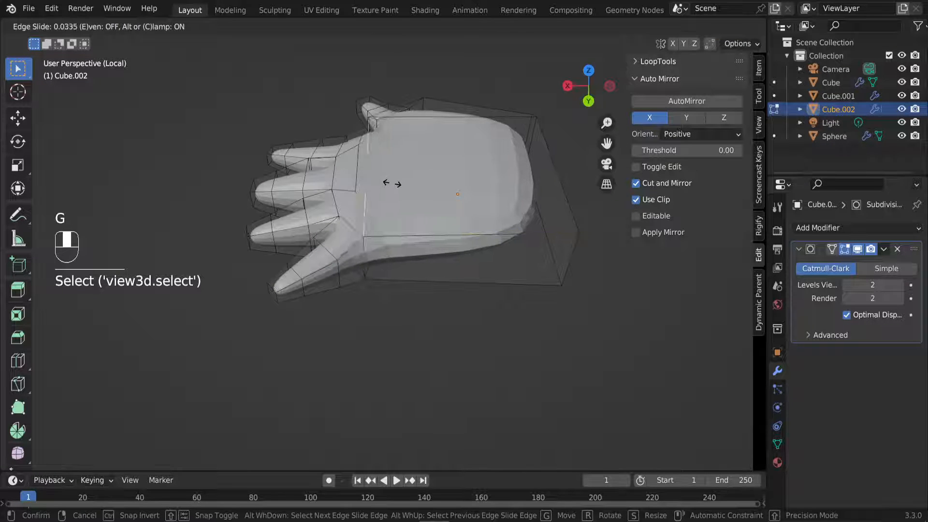
left_click(404, 183)
Step: Rotate the vertical edge at the palm's +Y knuckle corner upright and move it about -0.057 m along X
left_click(372, 286)
middle_click_drag(373, 286, 368, 238)
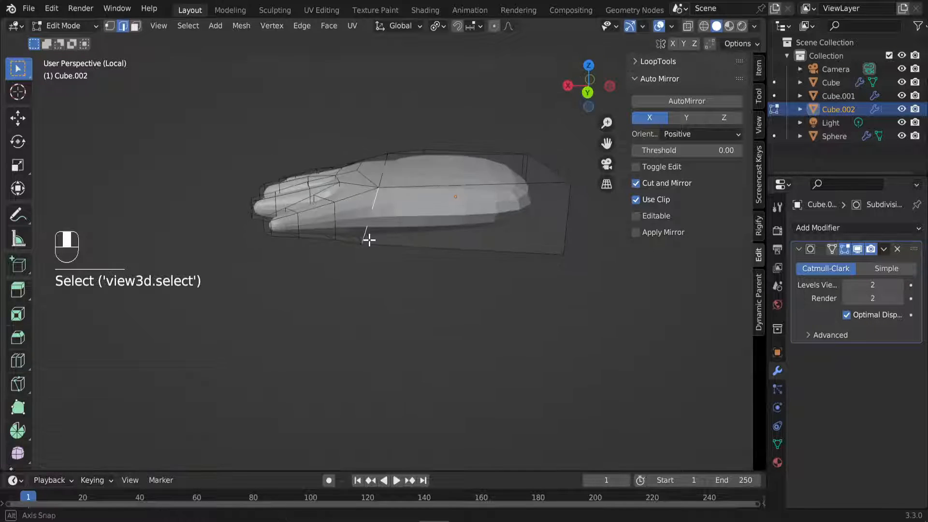
key("r")
left_click(425, 257)
key("g")
left_click(350, 275)
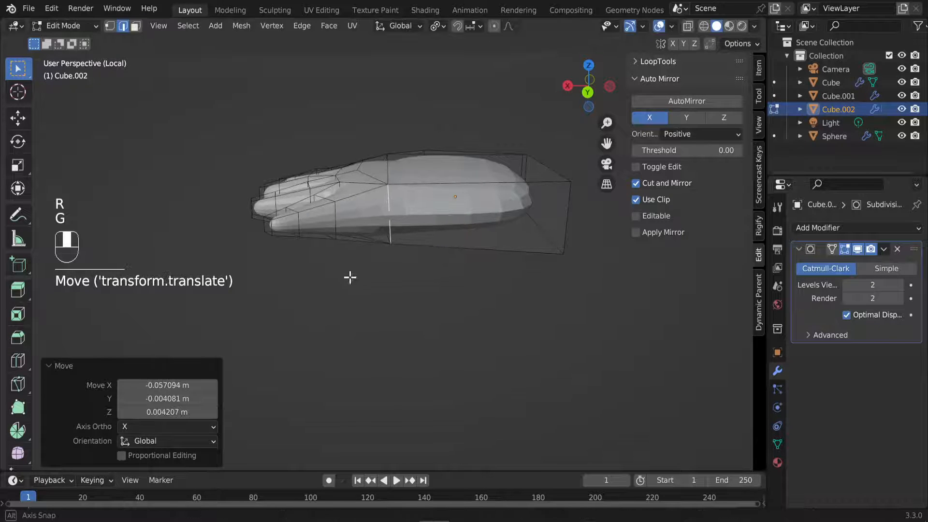
Step: Select the whole outermost +Y finger by growing from its tip face and scale it to 0.703
middle_click_drag(350, 275, 387, 253)
left_click(136, 26)
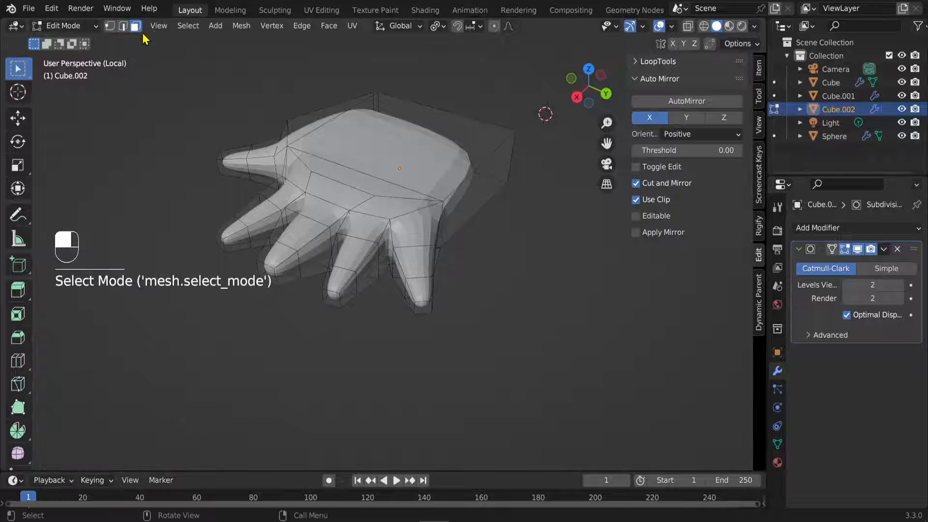
middle_click_drag(333, 295, 466, 279)
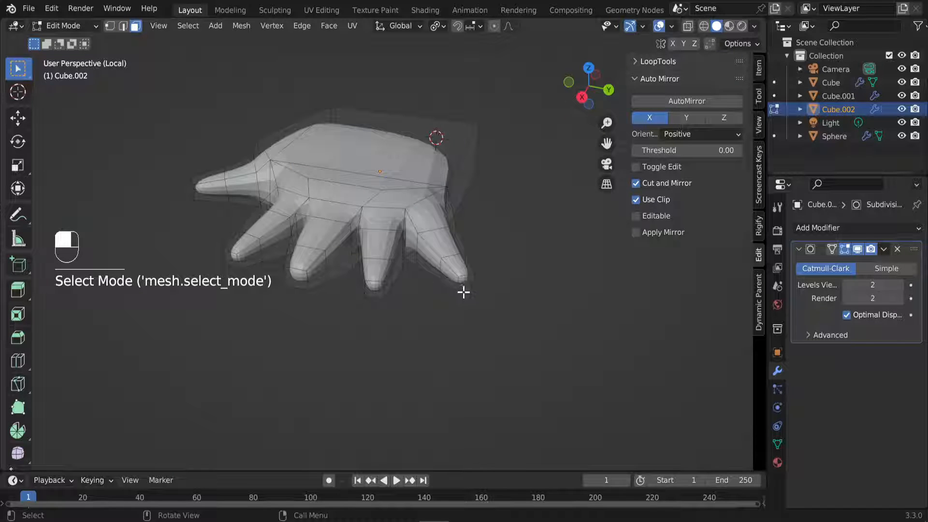
left_click(465, 280)
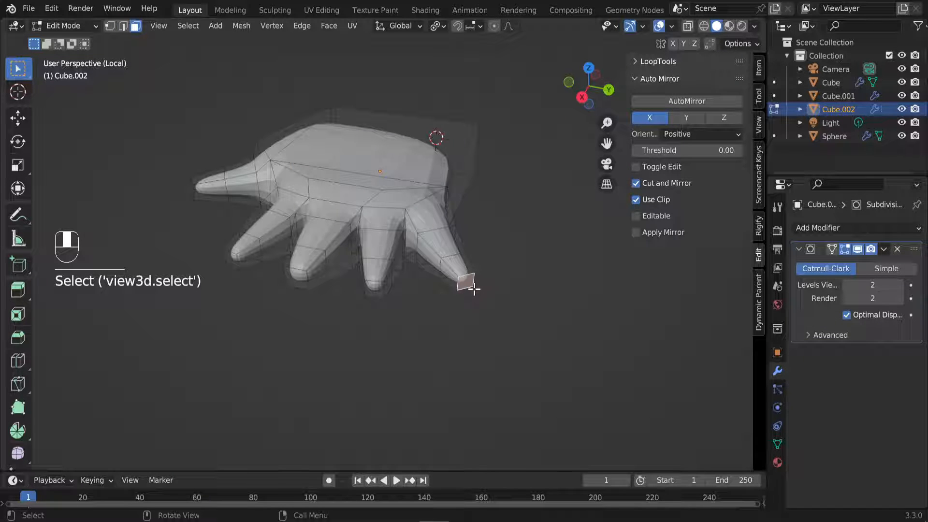
key("ctrl+KP_Add")
key("ctrl+KP_Add")
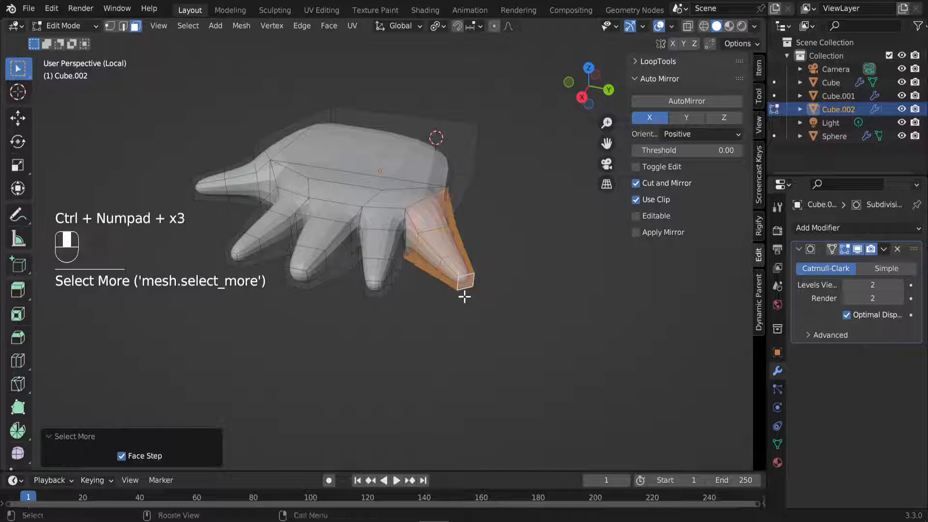
key("s")
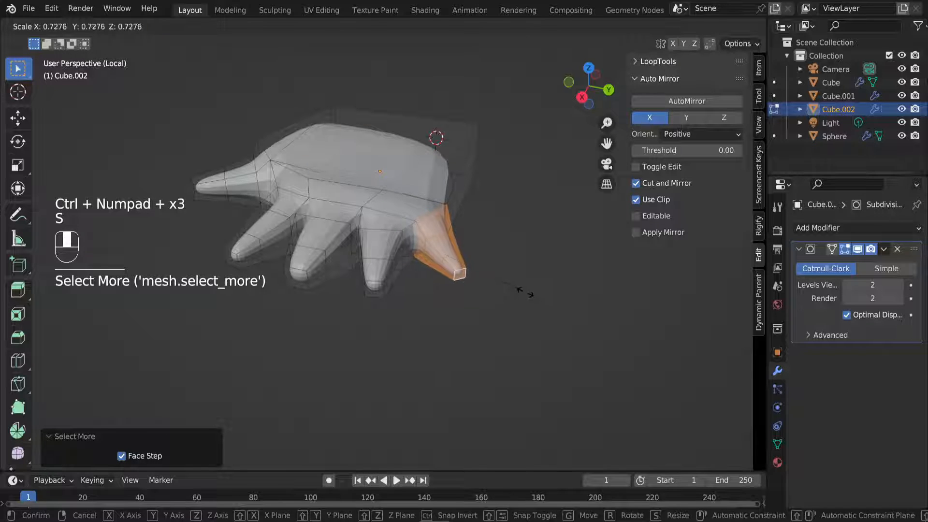
left_click(524, 291)
Step: In top view, shift the outermost +Y finger back toward the wrist and rotate it by -20.6° and 4.62°
key("KP_7")
key("g")
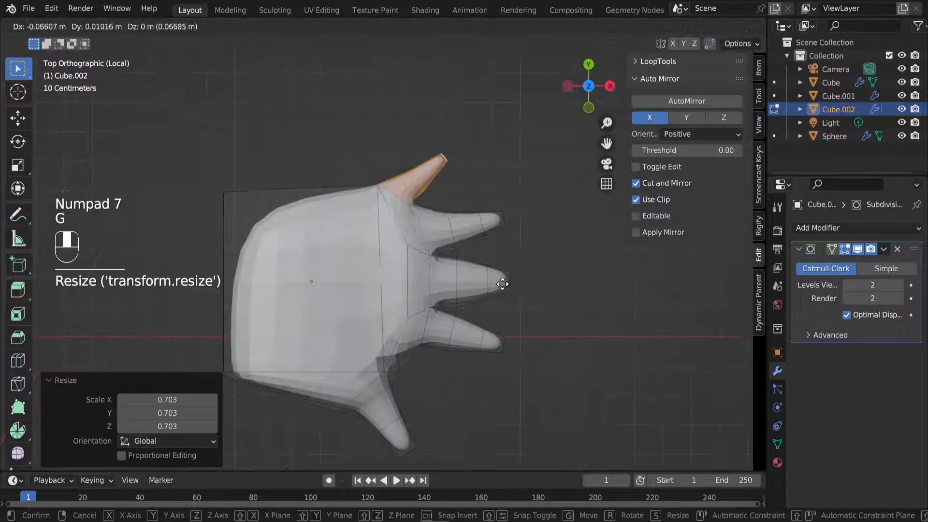
left_click(489, 282)
key("r")
left_click(507, 243)
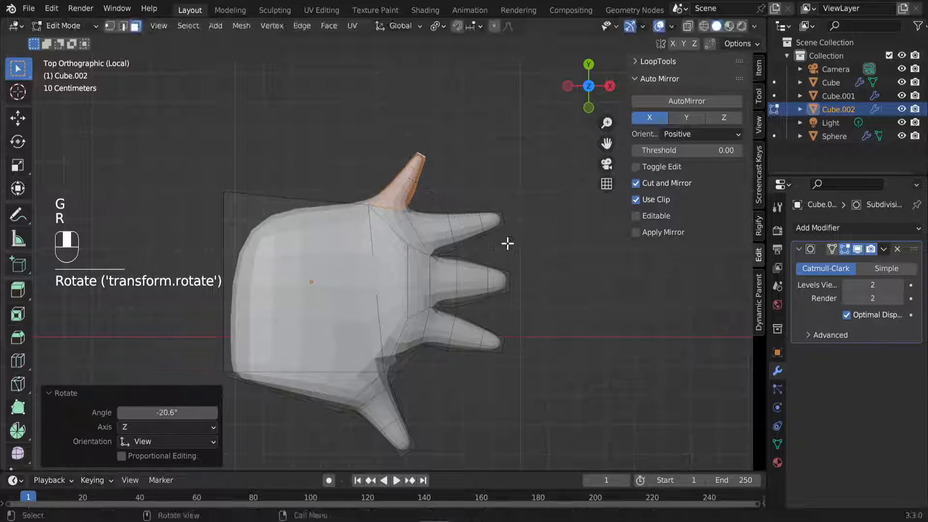
key("g")
left_click(520, 261)
key("r")
left_click(517, 275)
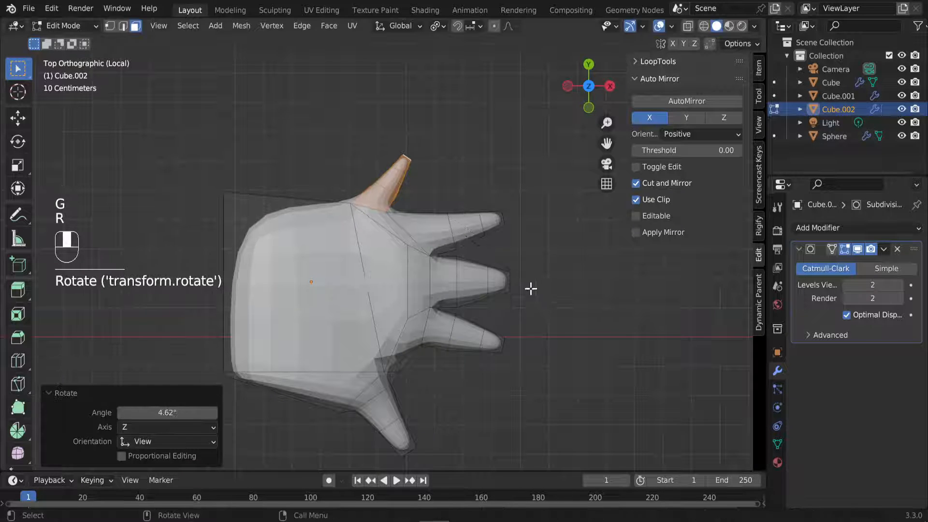
Step: Resize the outermost +Y finger slightly, move it about 0.022 m along X and rotate it 2.72°
key("s")
left_click(545, 301)
key("g")
left_click(551, 300)
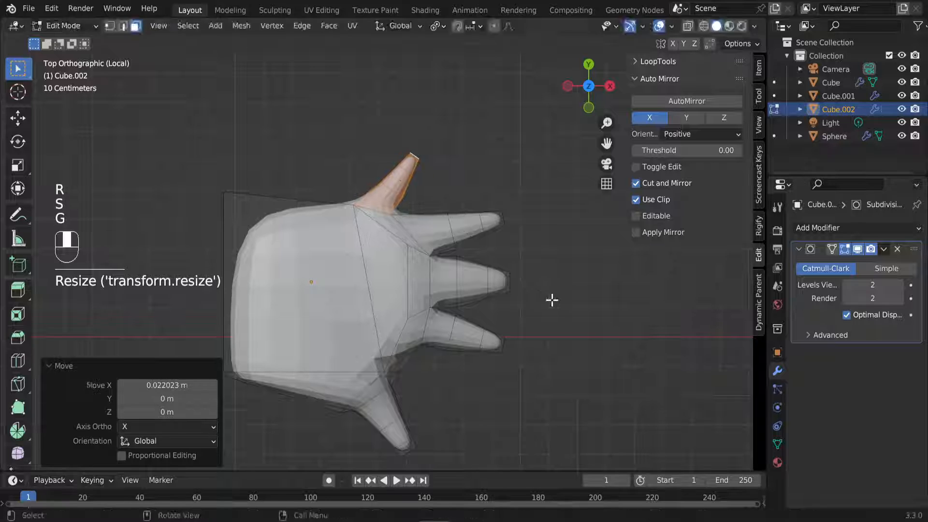
key("r")
left_click(544, 306)
Step: Select the whole outermost -Y finger, move it toward the thumb in top view and scale it to 1.246
middle_click_drag(544, 306, 389, 293)
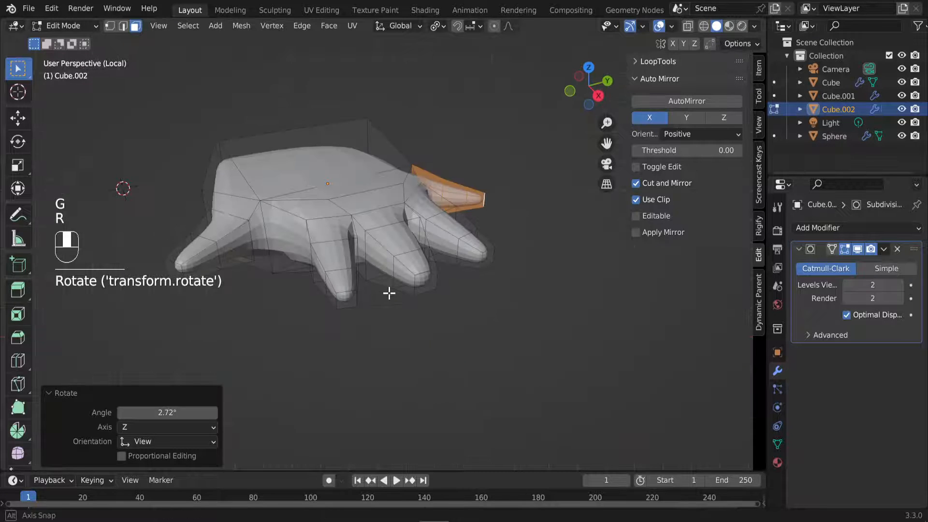
left_click(344, 296)
key("ctrl+KP_Add")
key("ctrl+KP_Add")
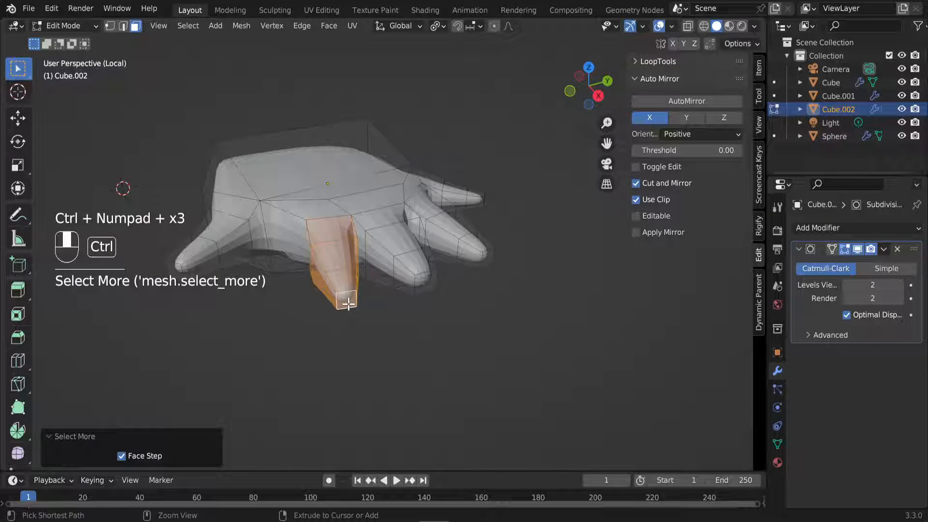
key("KP_7")
key("g")
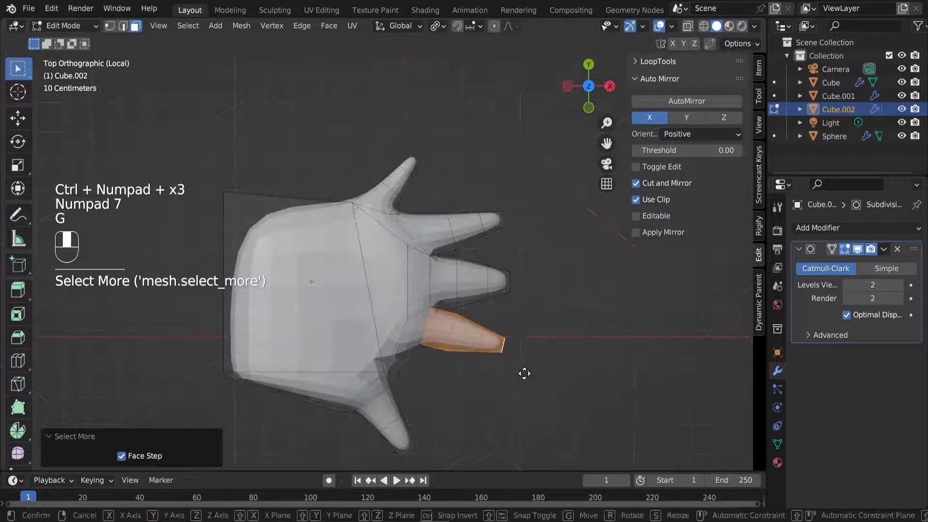
left_click(520, 386)
key("s")
left_click(536, 390)
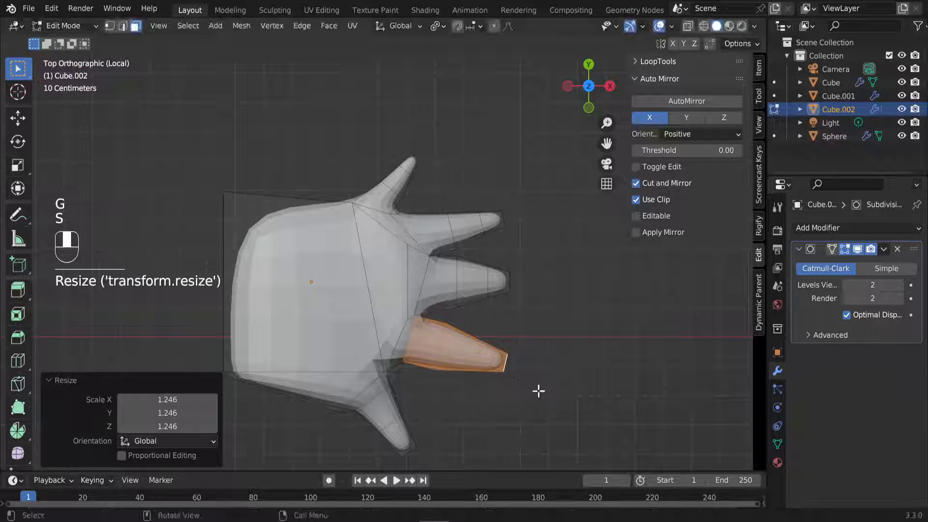
Step: Reposition the outermost -Y finger slightly and scale it down by a factor of 0.886
key("g")
left_click(536, 391)
key("s")
left_click(531, 390)
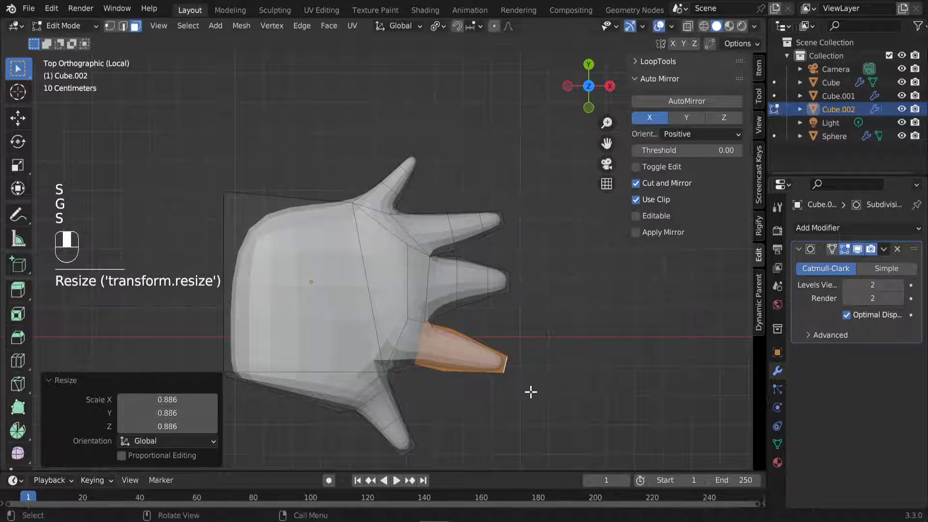
Step: Select the fingertip faces, grow the selection to the end segments, rotate them 26° and move them slightly down to curl the fingers
key("Tab")
middle_click_drag(534, 398, 436, 275)
key("Tab")
left_click(401, 345)
left_click(468, 293, "shift")
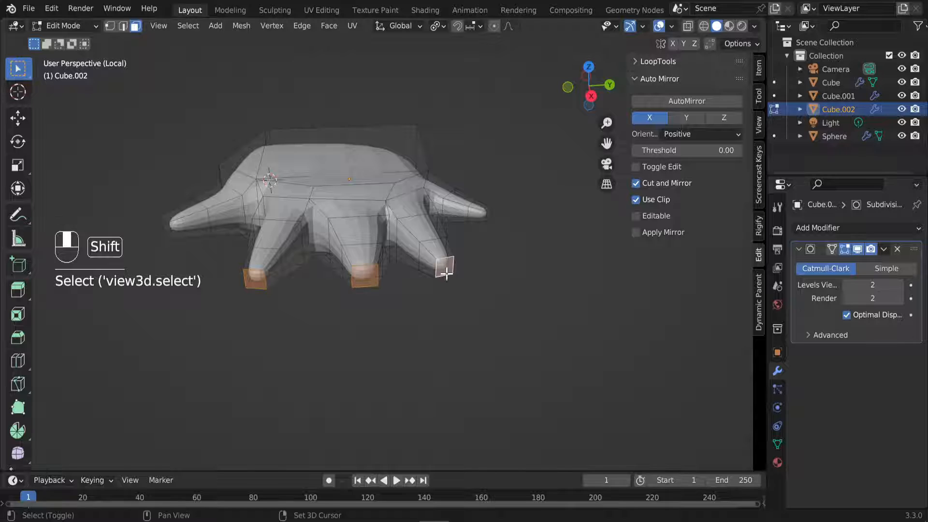
middle_click_drag(331, 350, 513, 291, "shift")
key("ctrl+KP_Add")
middle_click_drag(513, 290, 472, 289, "shift")
key("r")
left_click(520, 290)
key("g")
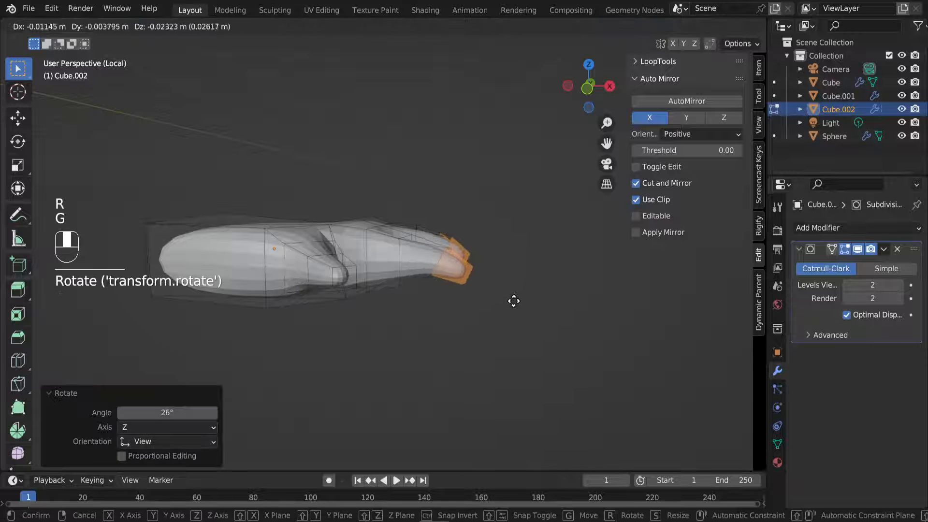
left_click(493, 304)
Step: Select the thumb's end segment from its tip face, rotate it downward, move it slightly down and rotate it another 4.36°
middle_click_drag(493, 305, 567, 303)
left_click(253, 320)
key("ctrl+KP_Add")
key("r")
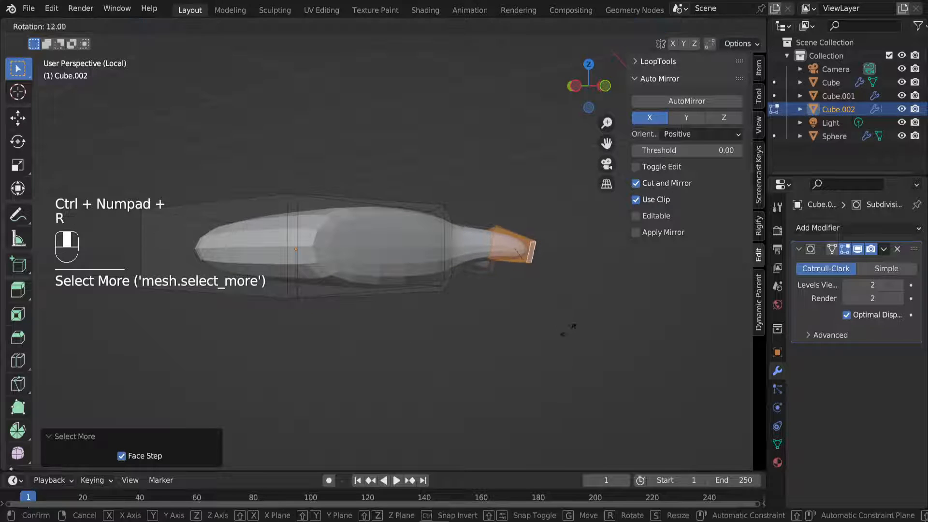
left_click(565, 338)
key("g")
left_click(556, 356)
key("r")
left_click(476, 334)
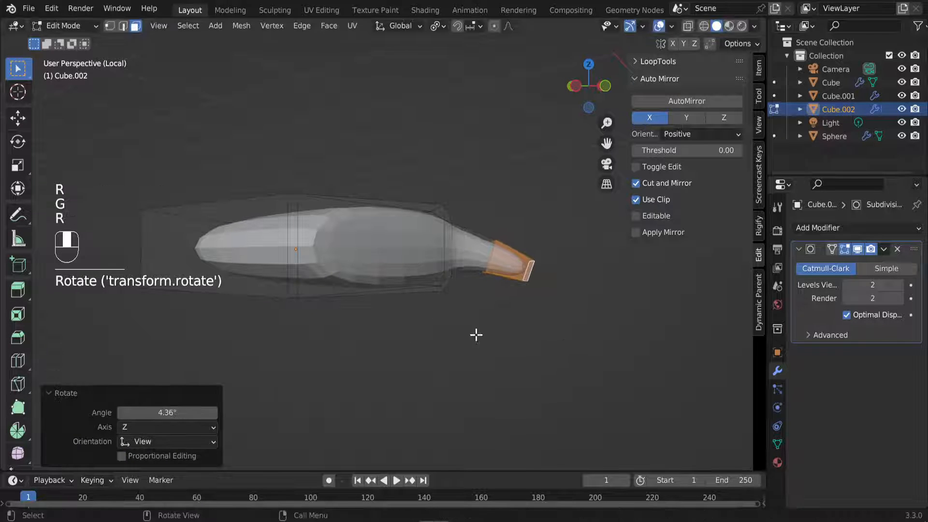
Step: Slide the vertical corner edge at the hand's wrist end to the middle of that end and move it slightly toward the fingers
middle_click_drag(476, 335, 455, 337)
left_click(110, 26)
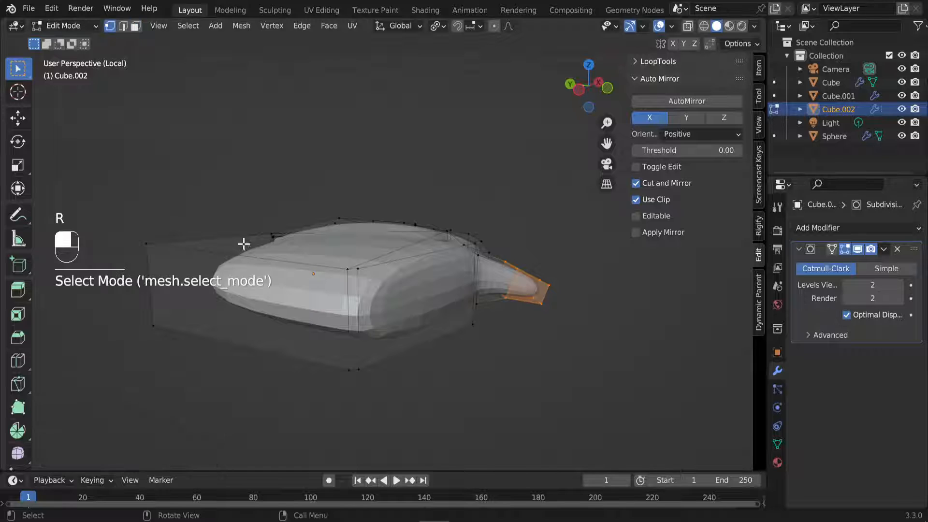
left_click(339, 310)
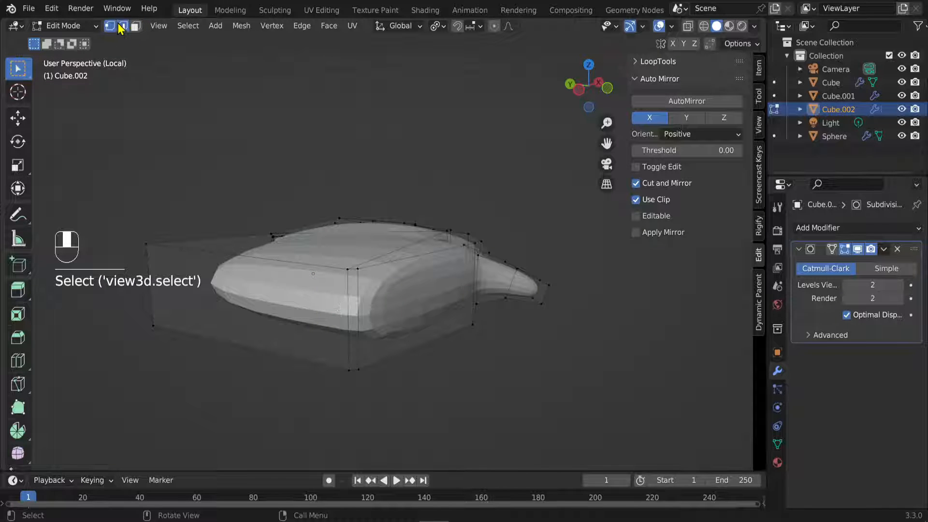
left_click(122, 26)
middle_click_drag(403, 356, 424, 389)
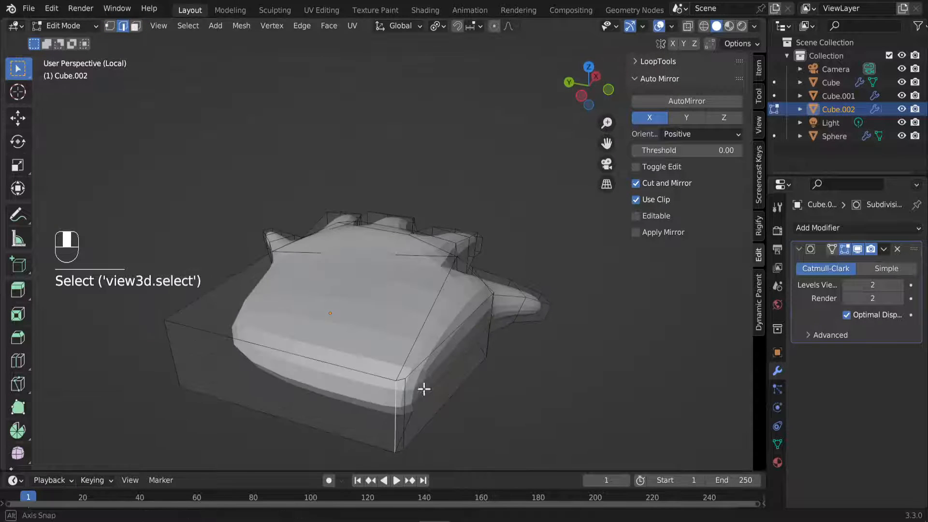
key("g")
key("g")
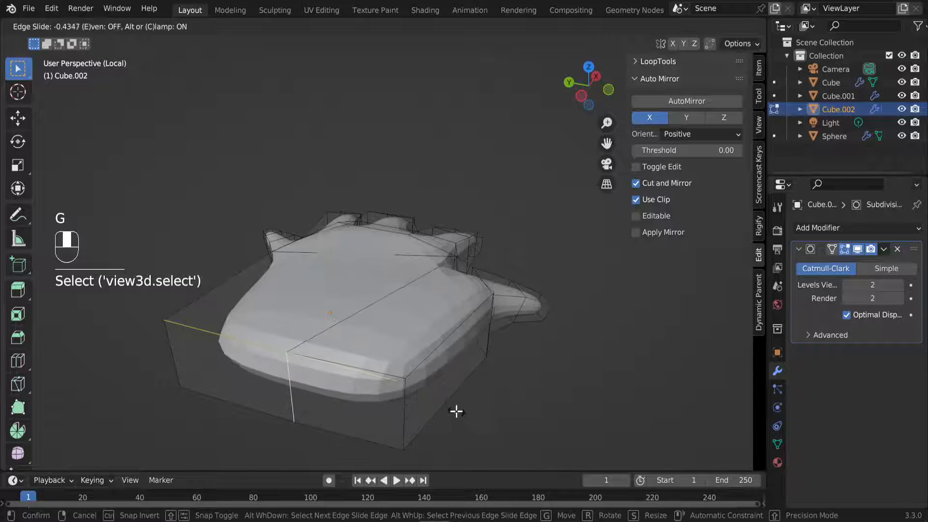
left_click(412, 405)
middle_click_drag(413, 405, 290, 443)
key("g")
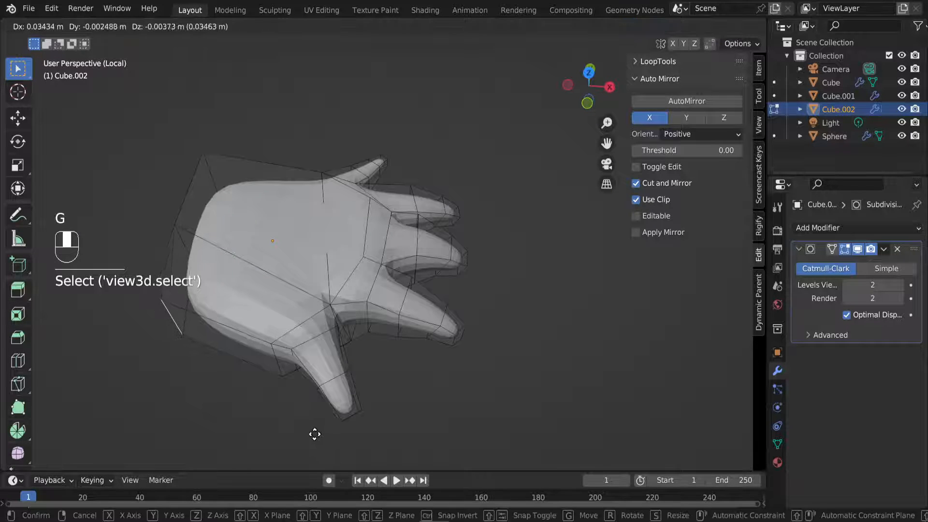
left_click(325, 427)
Step: Shade the hand smooth in Object Mode and exit local view to show the whole character
key("Tab")
scroll(383, 241, "down", 3)
right_click(379, 234)
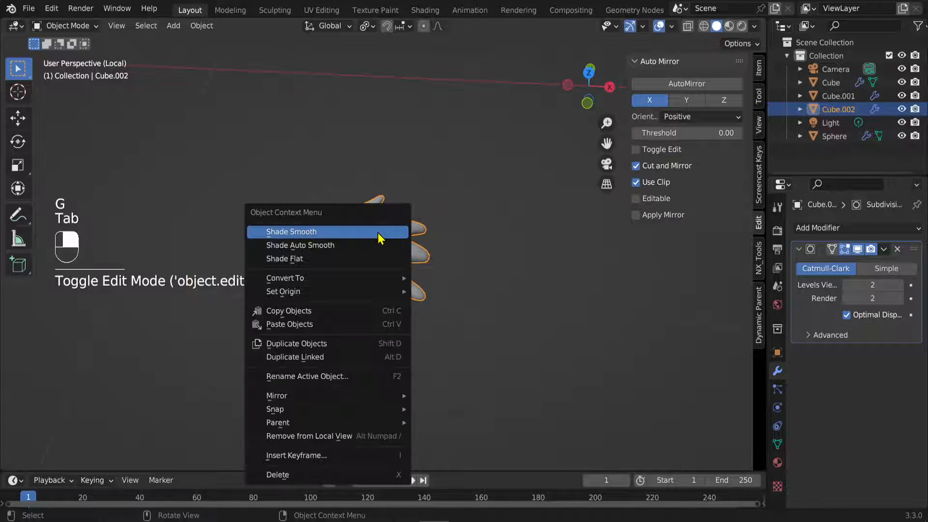
left_click(329, 233)
middle_click_drag(329, 233, 387, 190)
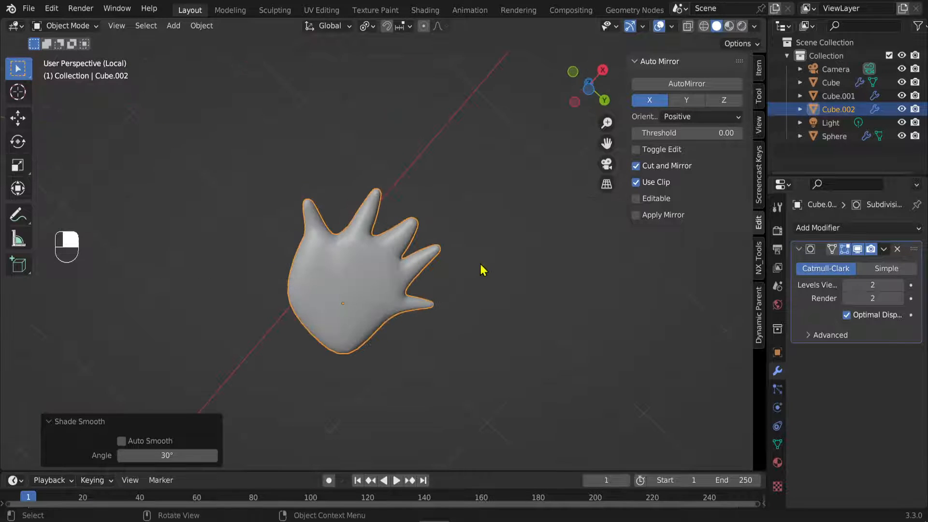
key("KP_1")
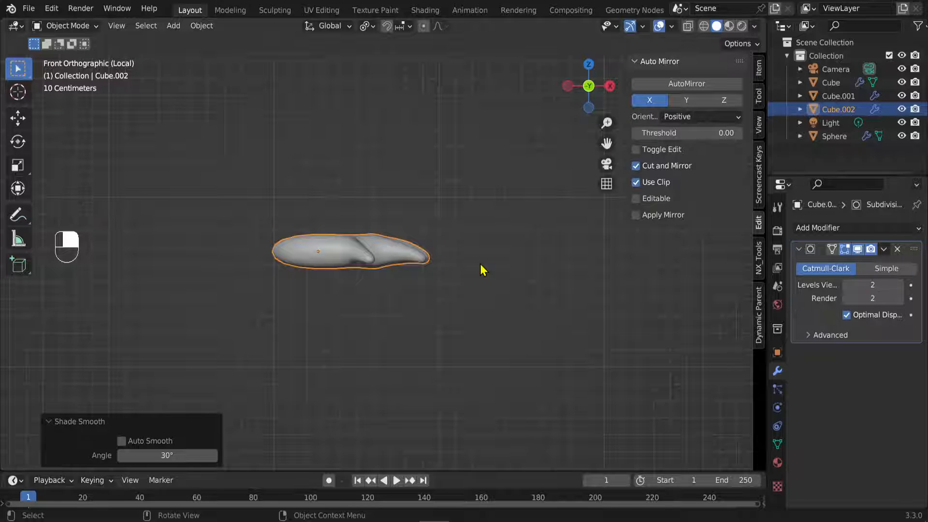
key("KP_Divide")
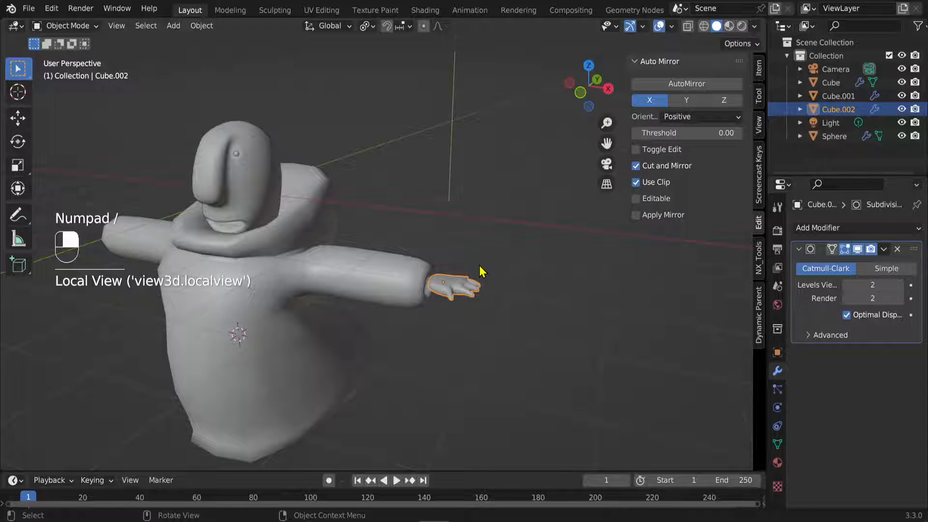
Step: Rotate the hand upright in right view and move it -0.0945 m in Y and Z to align it with the sleeve opening
key("KP_3")
key("r")
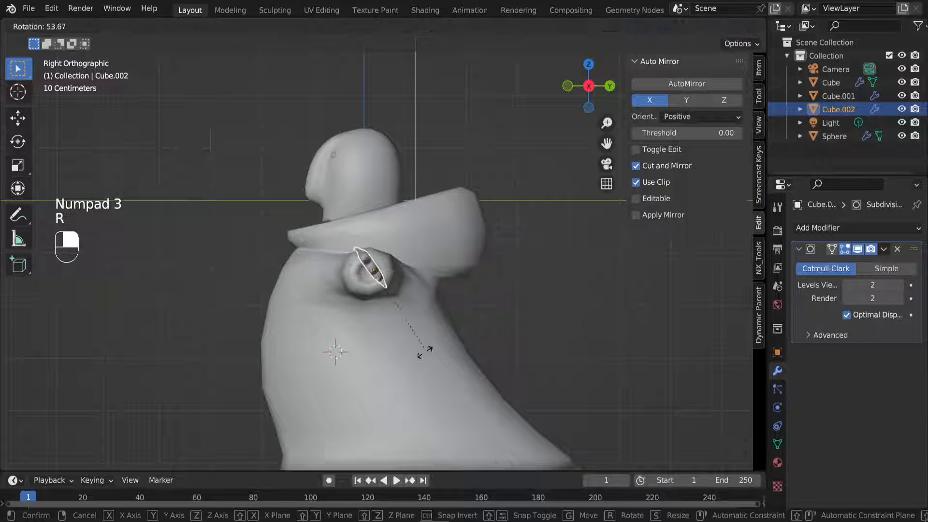
left_click(415, 339)
key("g")
left_click(408, 362)
Step: Move the hand -0.16066 m along X in front view so the wrist sits inside the sleeve end
middle_click_drag(409, 362, 461, 352)
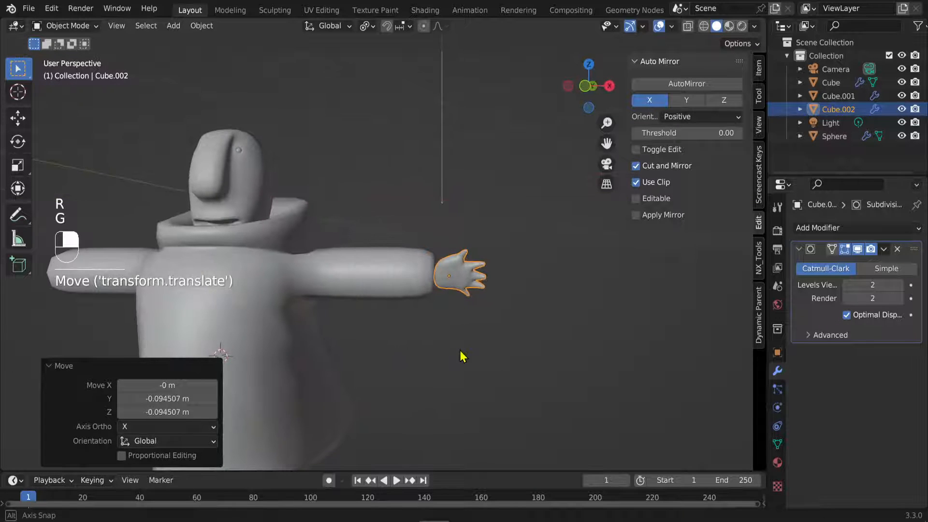
key("KP_1")
key("g")
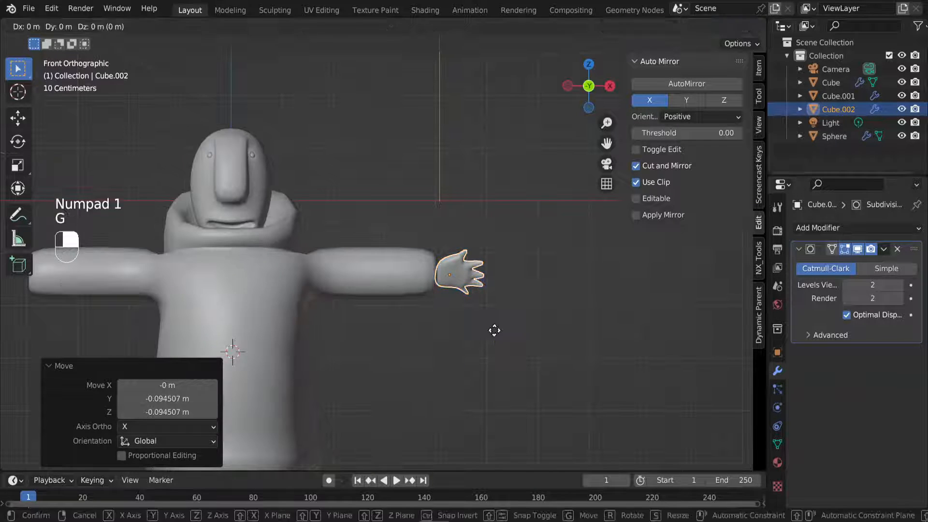
left_click(476, 329)
middle_click_drag(462, 327, 541, 317, "shift")
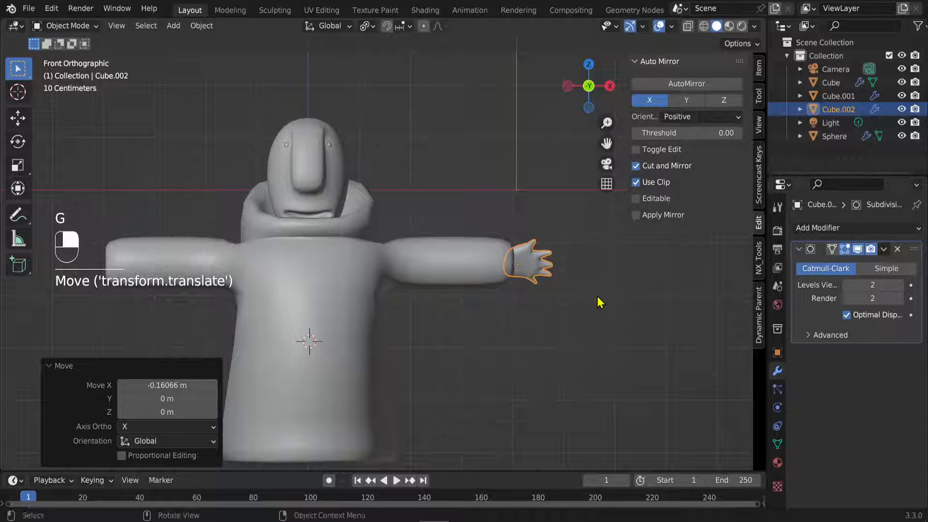
middle_click_drag(600, 302, 601, 294, "shift")
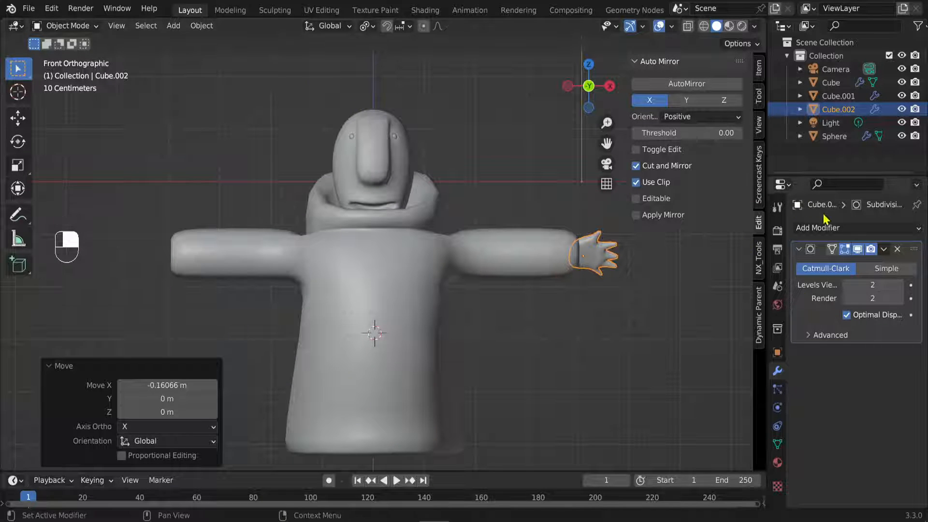
Step: Add an X-axis Mirror modifier to the hand with the body Cube.001 as the mirror object, then deselect the hand
left_click(825, 228)
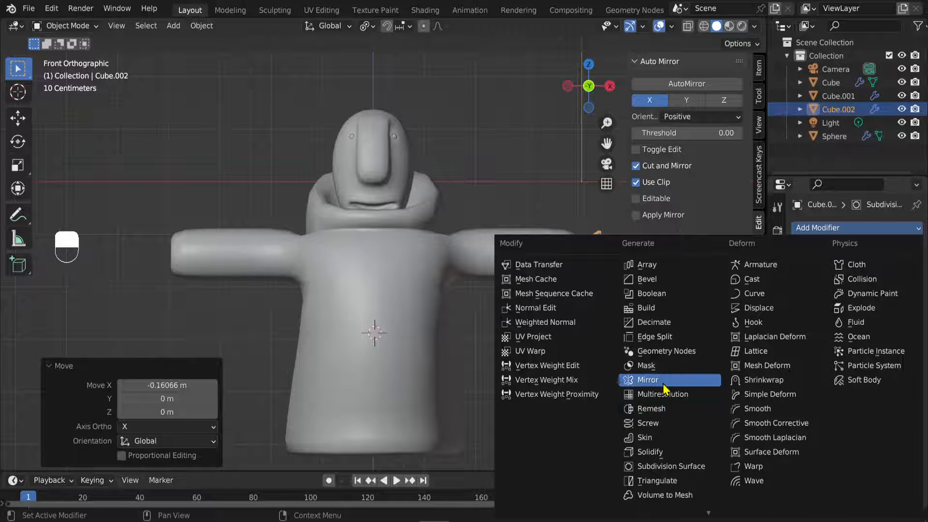
left_click(650, 379)
left_click(799, 249)
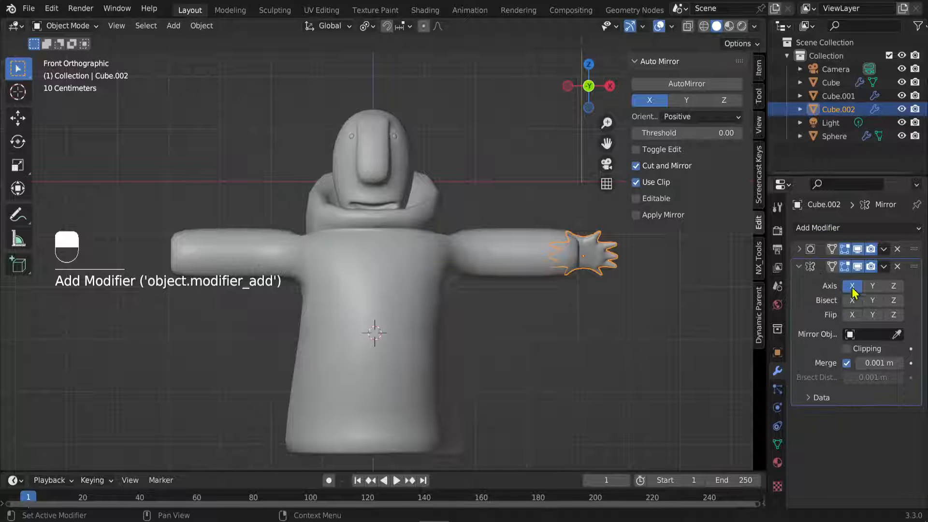
left_click(896, 334)
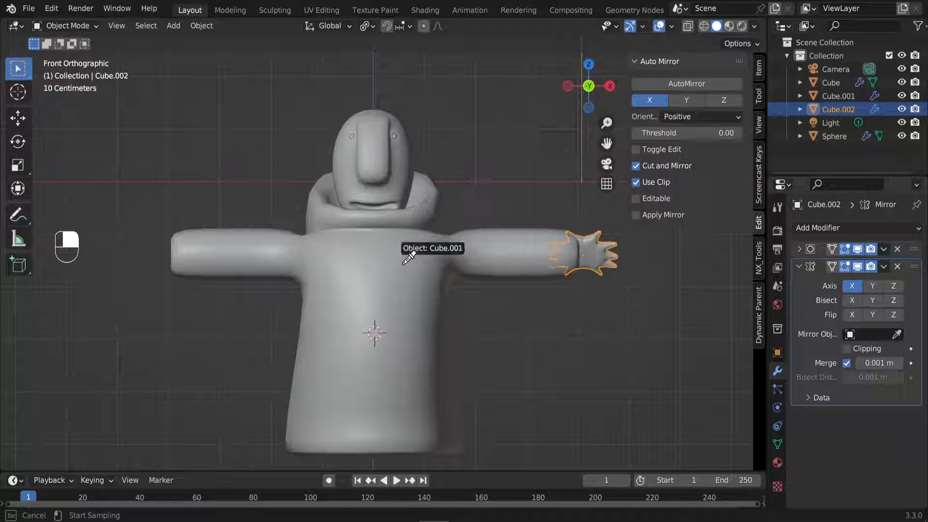
left_click(408, 257)
left_click(487, 335)
scroll(520, 373, "down", 5)
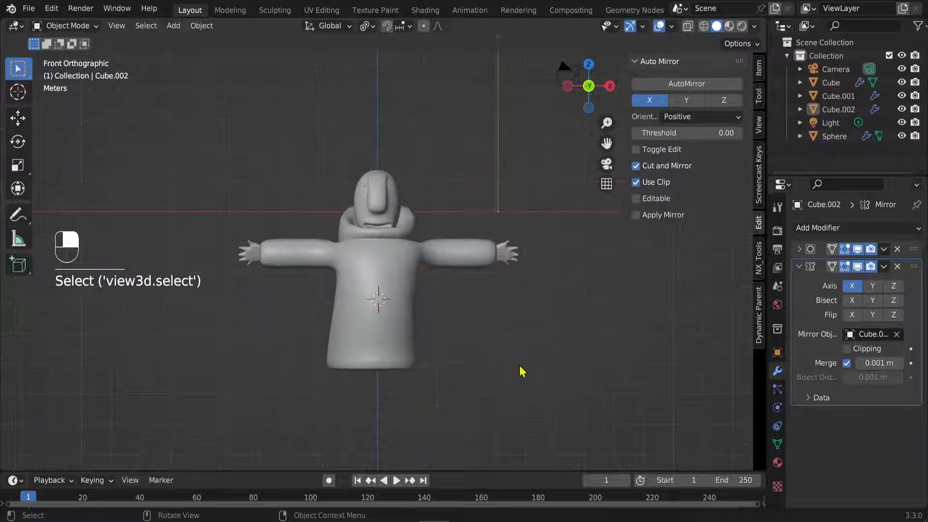
Step: Select the lower side edges of the body mesh and move them about 0.48 m outward along X to widen the robe
mouse_move(520, 373)
middle_mouse_down()
mouse_move(354, 389)
mouse_move(579, 386)
mouse_move(445, 385)
mouse_move(506, 377)
middle_mouse_up()
scroll(506, 377, "up", 3)
key("Tab")
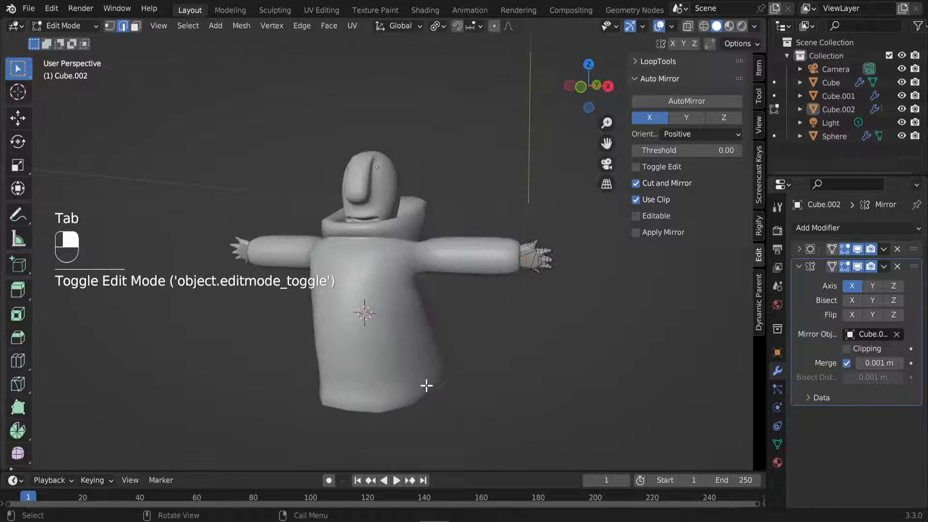
key("Tab")
left_click(425, 365)
key("Tab")
mouse_move(425, 365)
middle_mouse_down()
mouse_move(437, 367)
mouse_move(431, 354)
middle_mouse_up()
left_click(431, 347)
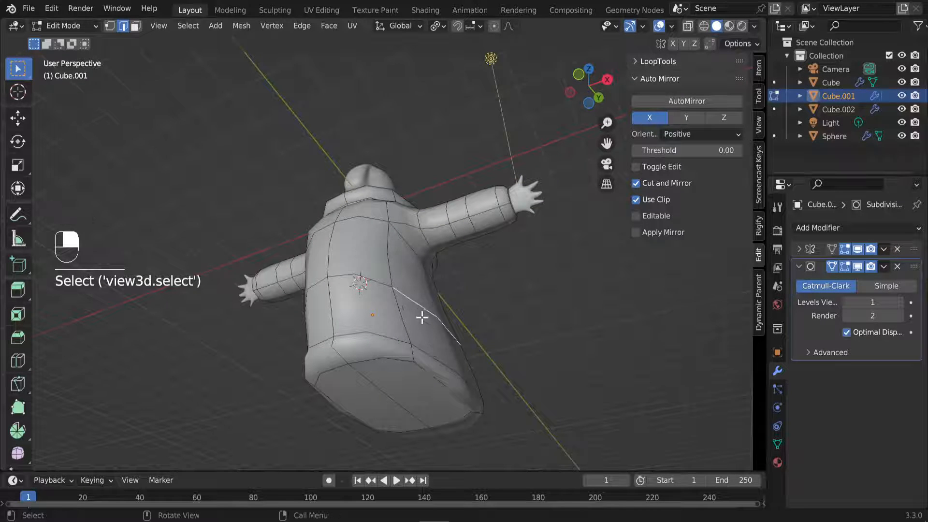
middle_click_drag(422, 317, 464, 375)
key("g")
left_click(486, 375)
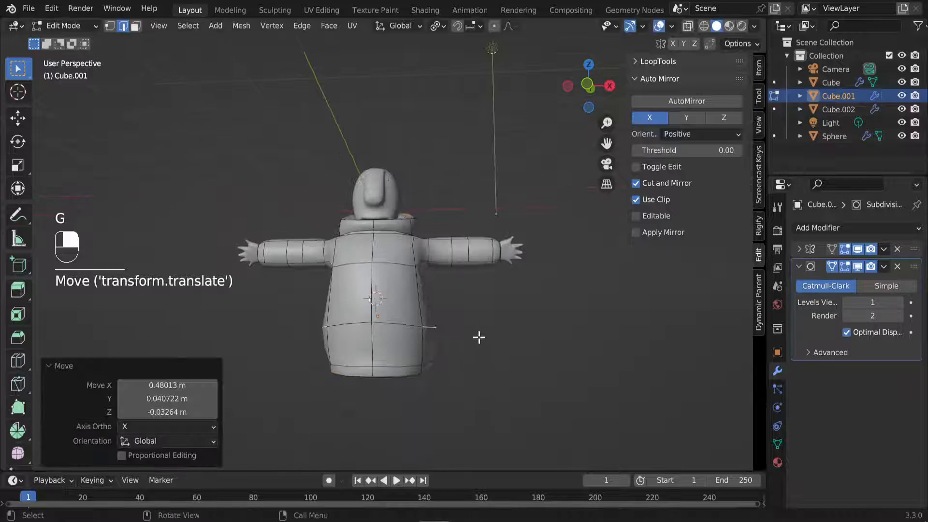
key("Tab")
Step: Examine the character's overall shape from several angles and distances with the head selected
middle_click_drag(478, 335, 466, 373)
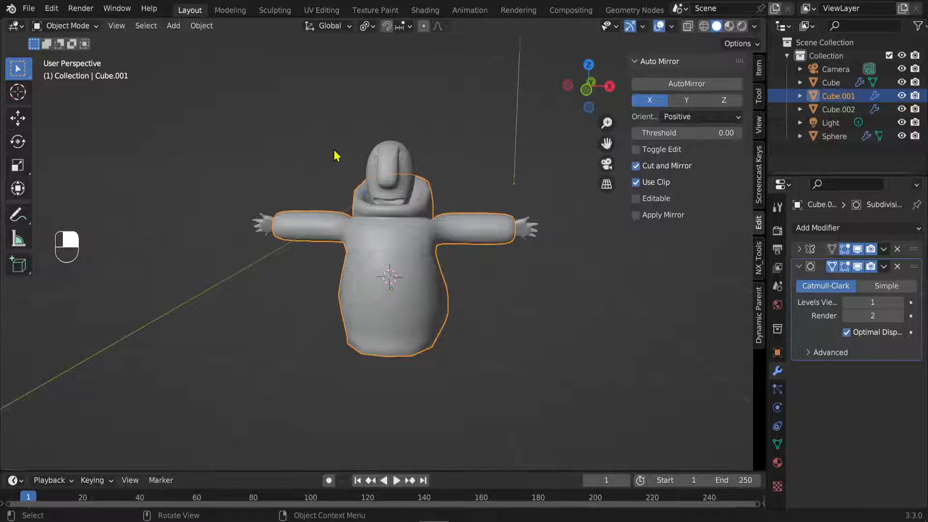
middle_click_drag(450, 234, 430, 318)
middle_click_drag(324, 356, 399, 182)
left_click(401, 170)
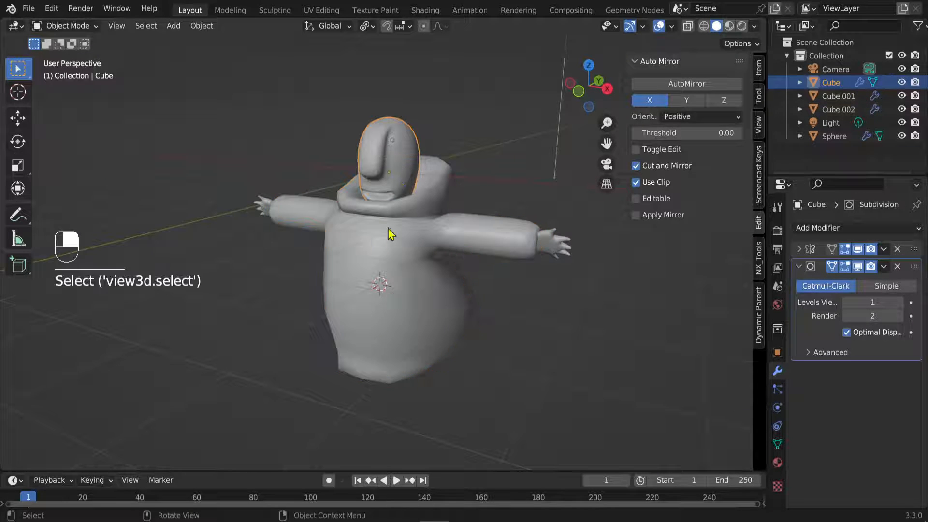
middle_click_drag(387, 234, 485, 267)
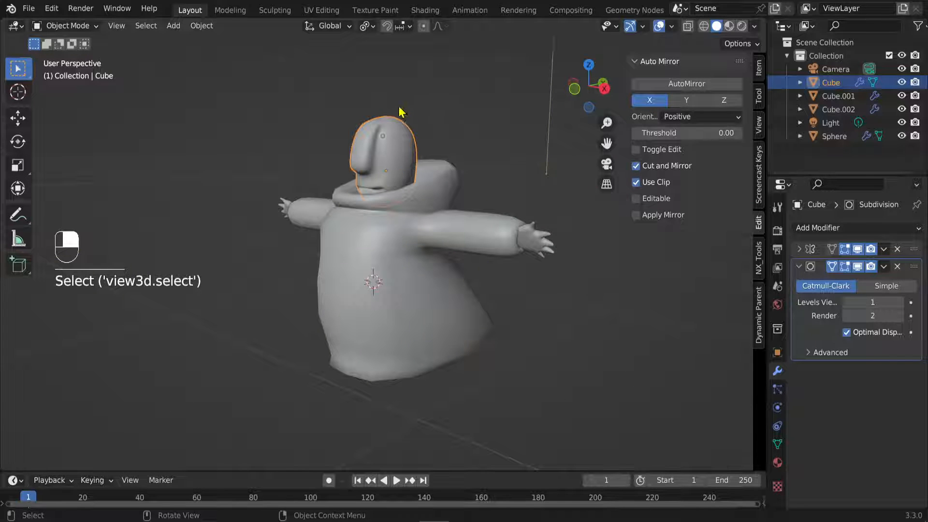
scroll(385, 330, "down", 6)
mouse_move(385, 333)
middle_mouse_down()
mouse_move(419, 343)
mouse_move(394, 352)
mouse_move(460, 328)
mouse_move(530, 332)
mouse_move(445, 346)
mouse_move(374, 338)
middle_mouse_up()
scroll(398, 334, "up", 7)
key("KP_Multiply")
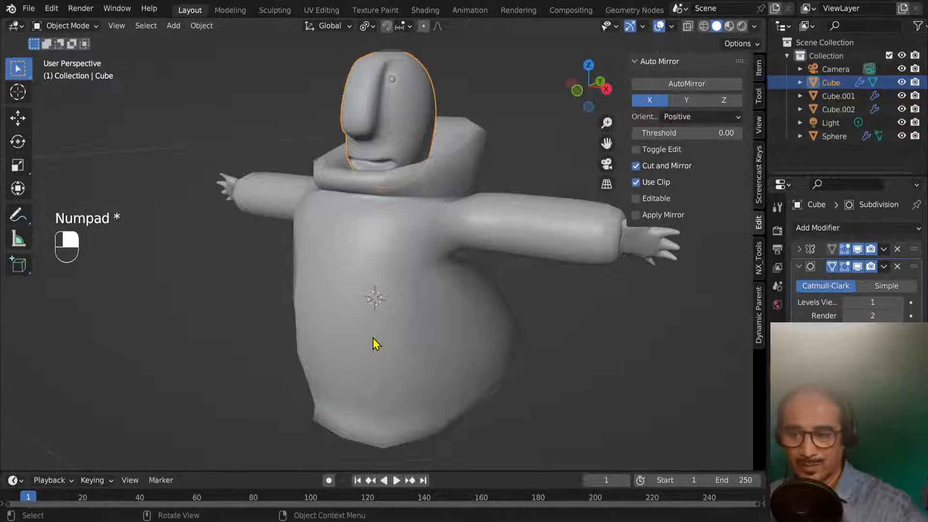